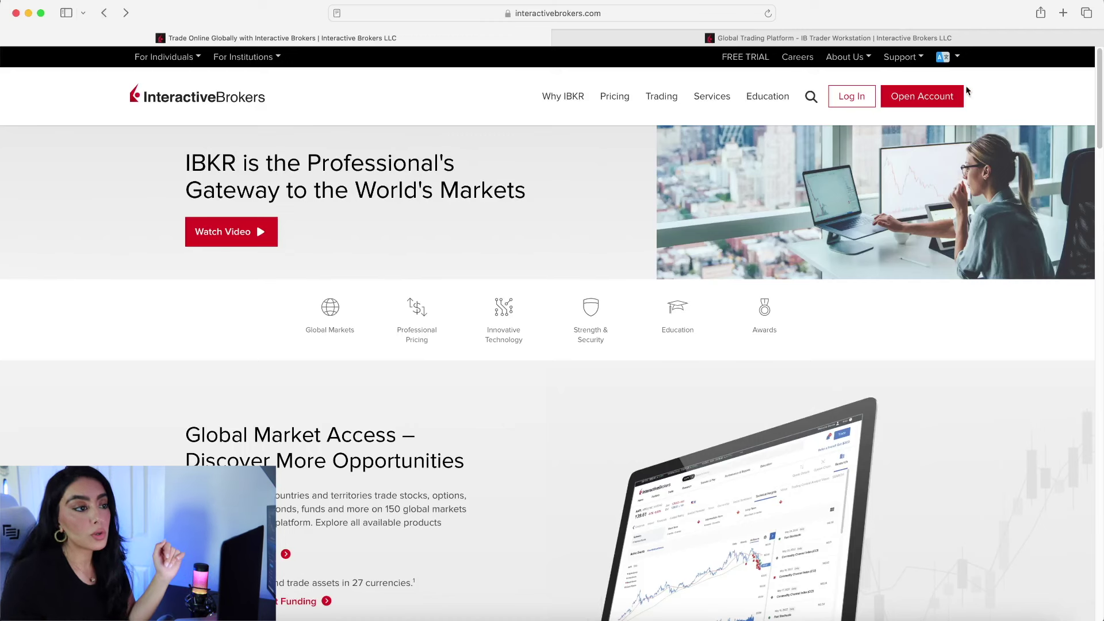
# Open the new-account application form on the Interactive Brokers website.
pyautogui.moveTo(922, 98)
pyautogui.click(895, 137)
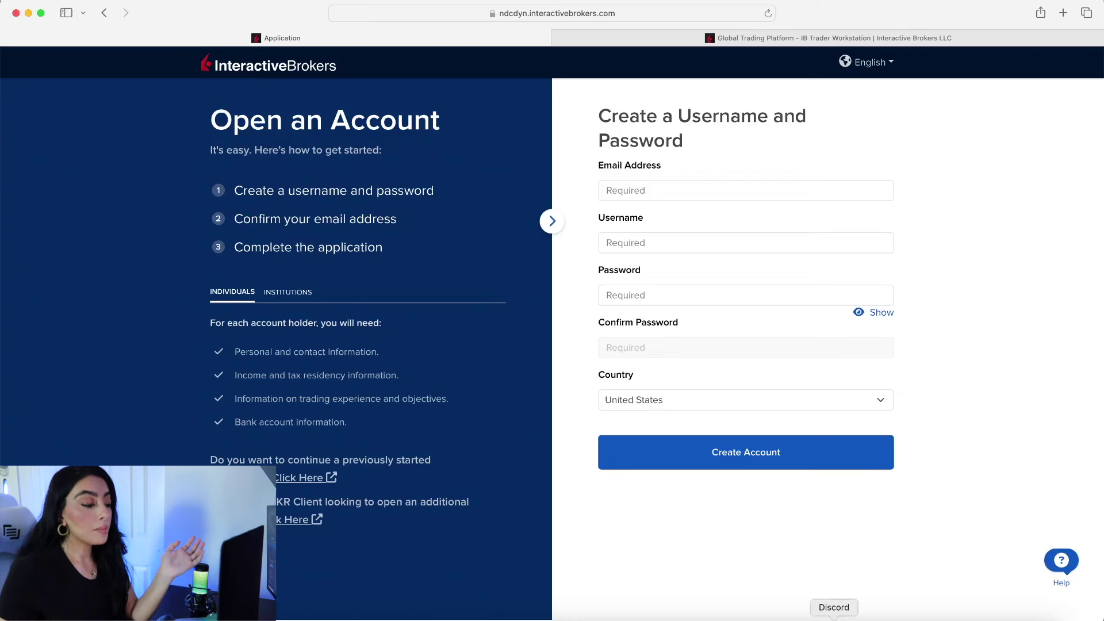
pyautogui.click(833, 612)
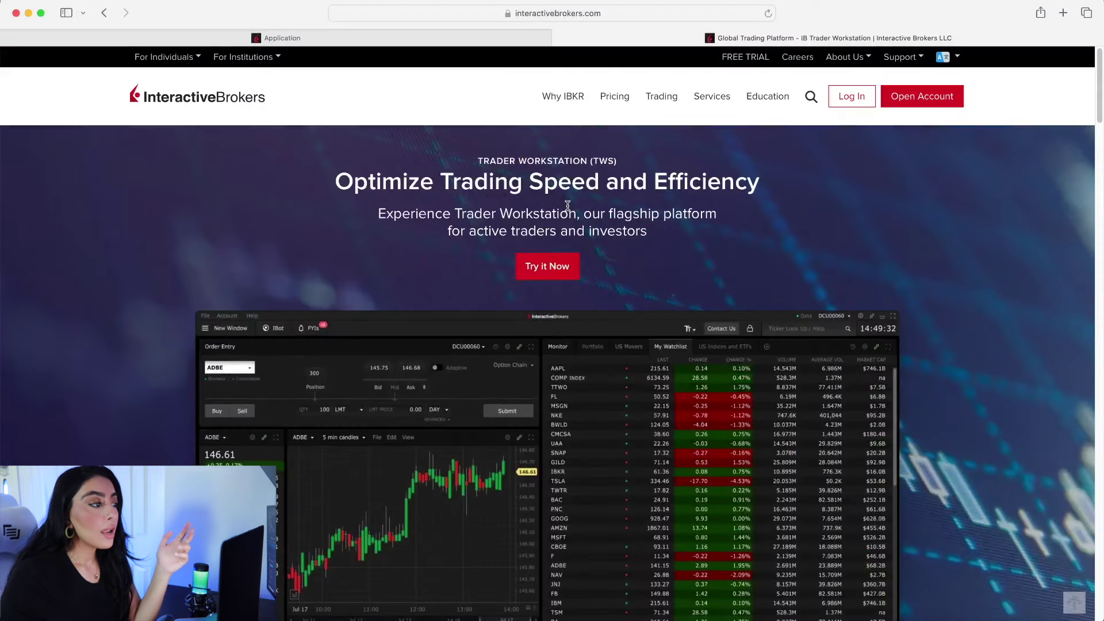
# Look through the Trader Workstation product page and its platform overview.
pyautogui.scroll(-5, 567, 210)
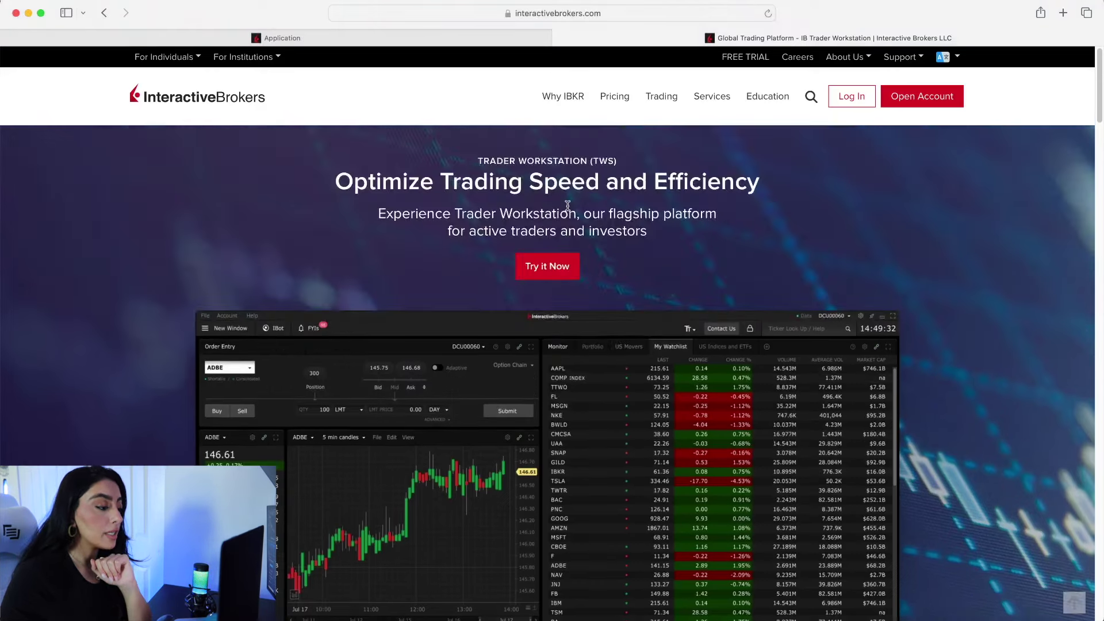
pyautogui.scroll(-10, 568, 210)
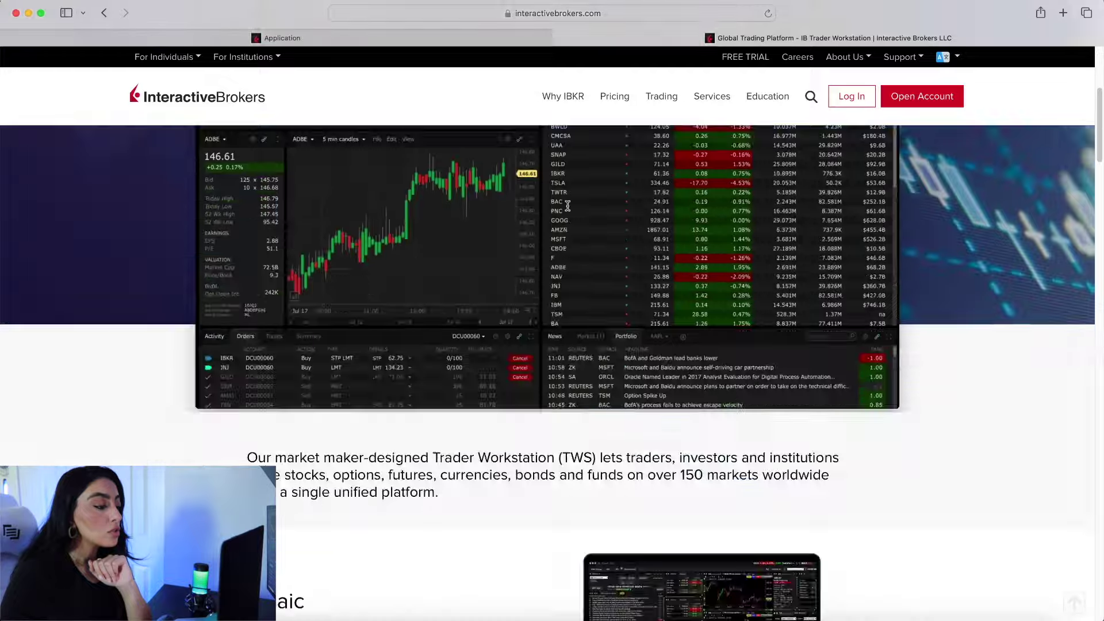
pyautogui.scroll(-15, 567, 210)
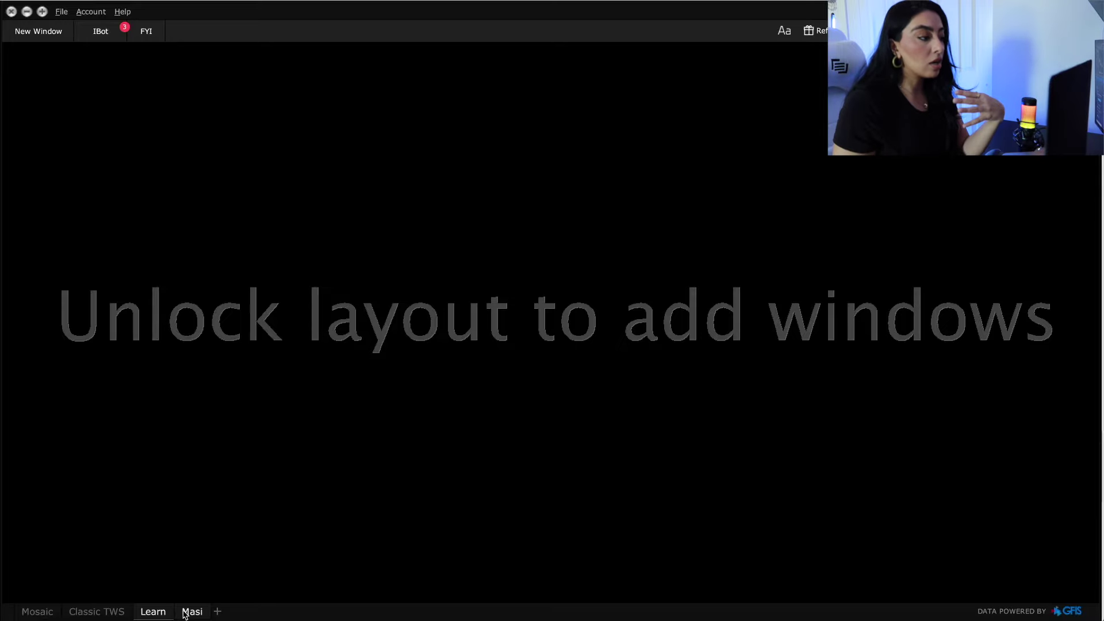
# In Trader Workstation, create a new custom layout named "Day Trading".
pyautogui.click(184, 613)
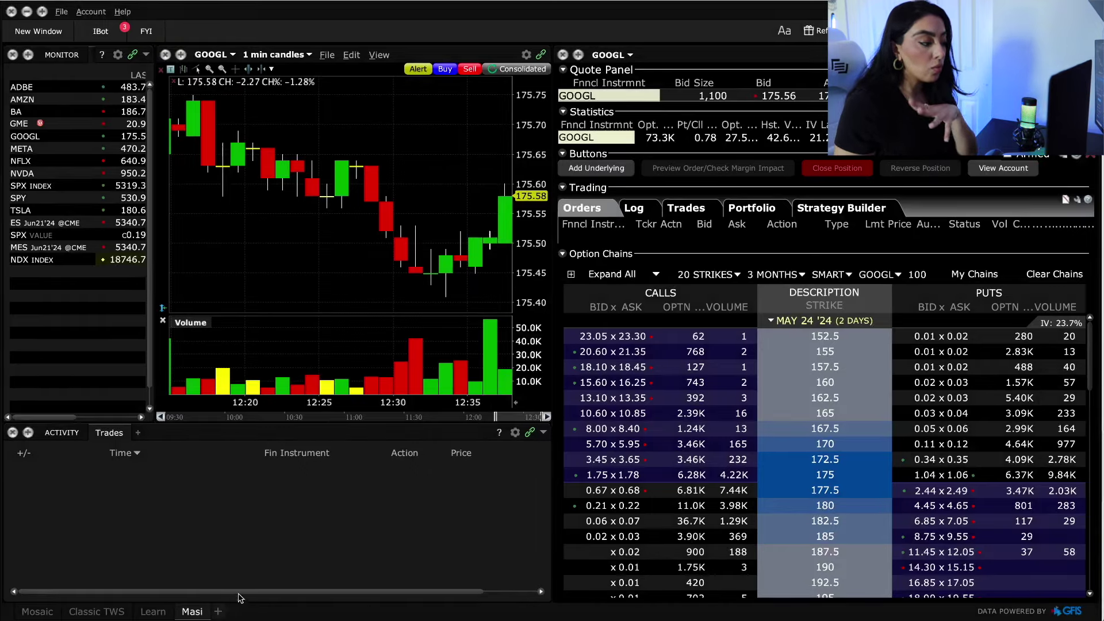
pyautogui.click(218, 611)
pyautogui.click(264, 522)
pyautogui.write('Day ')
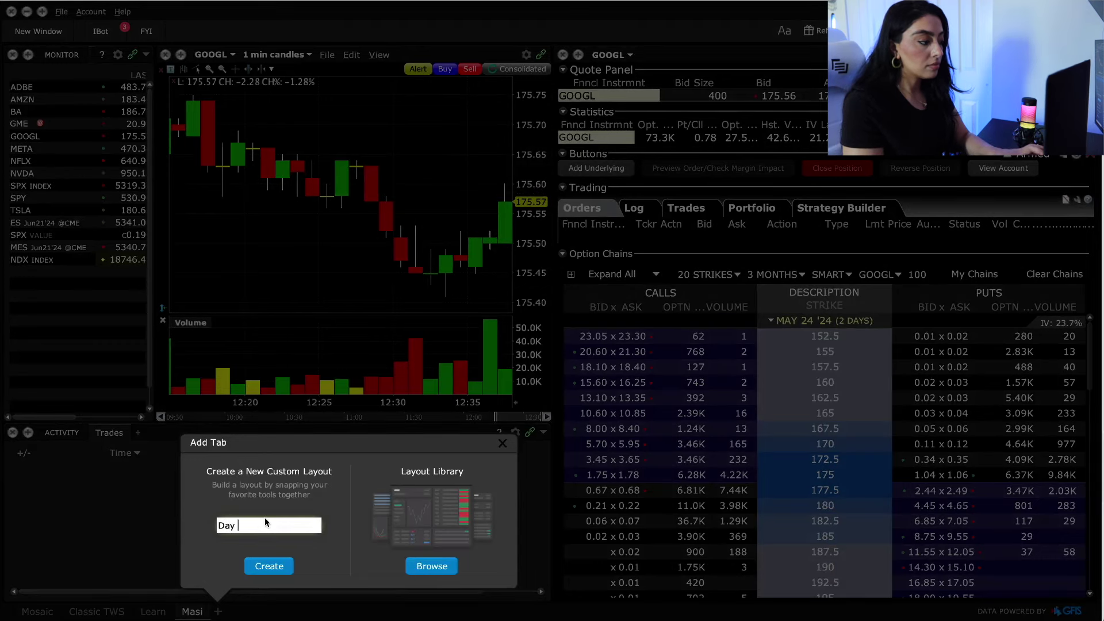
pyautogui.write('Trading')
pyautogui.press('Return')
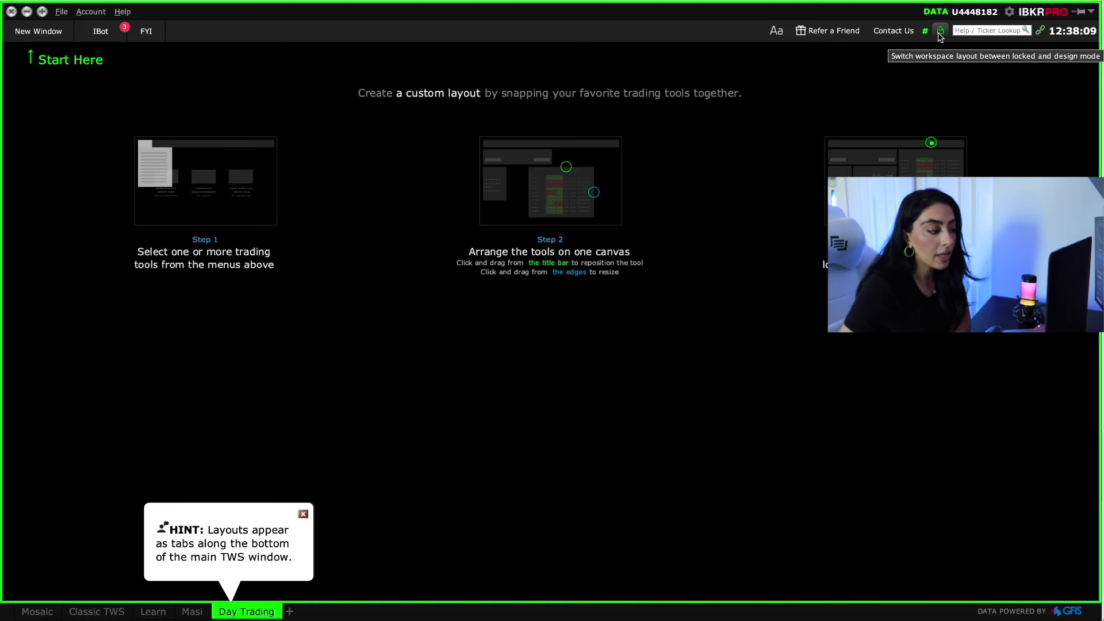
# Add an OptionTrader window to the layout, move it to the right half of the canvas and stretch it to full height.
pyautogui.click(29, 37)
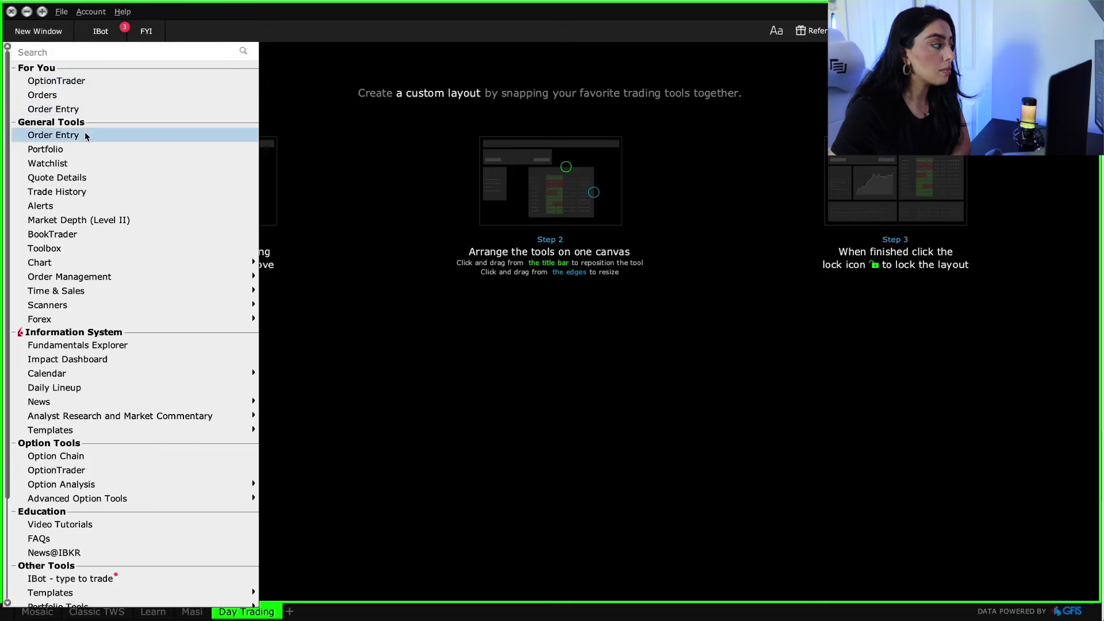
pyautogui.moveTo(137, 267)
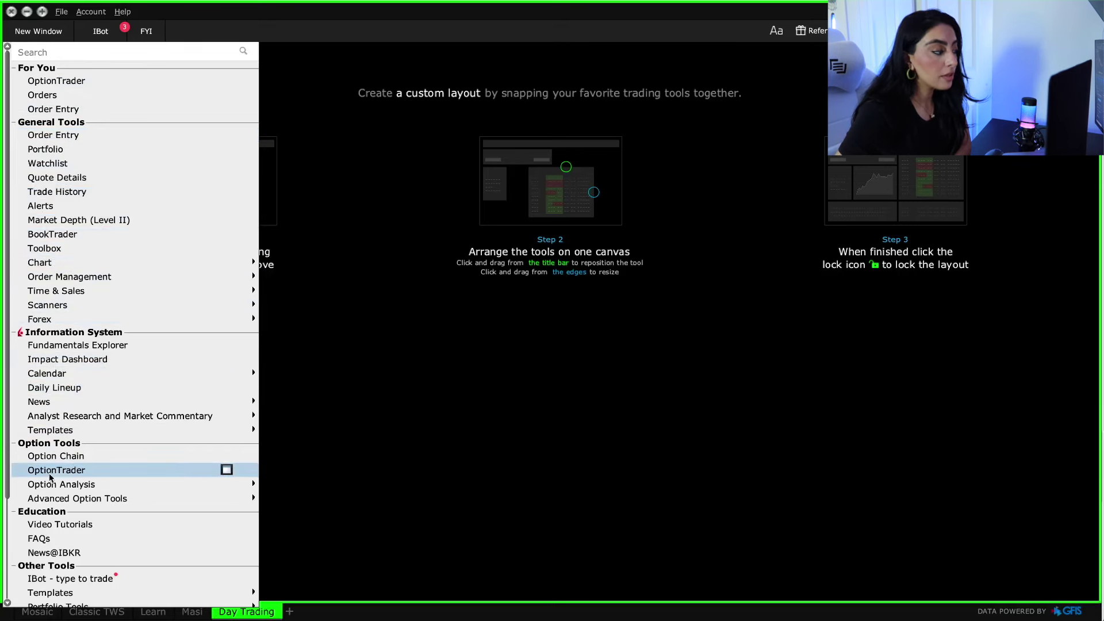
pyautogui.click(64, 471)
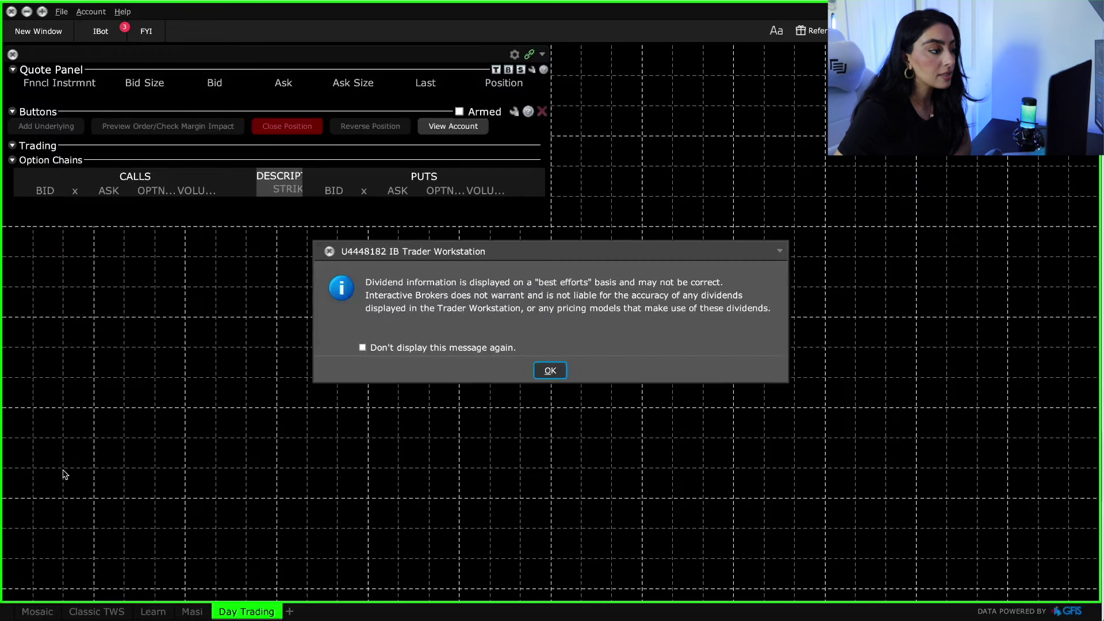
pyautogui.click(549, 371)
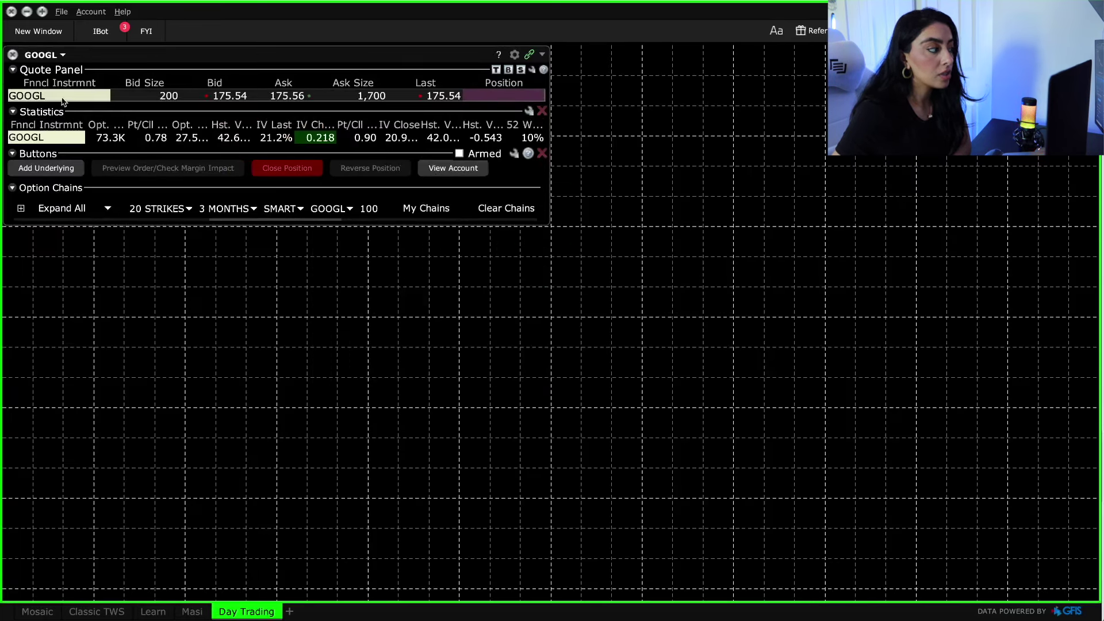
pyautogui.moveTo(275, 55); pyautogui.dragTo(817, 66)
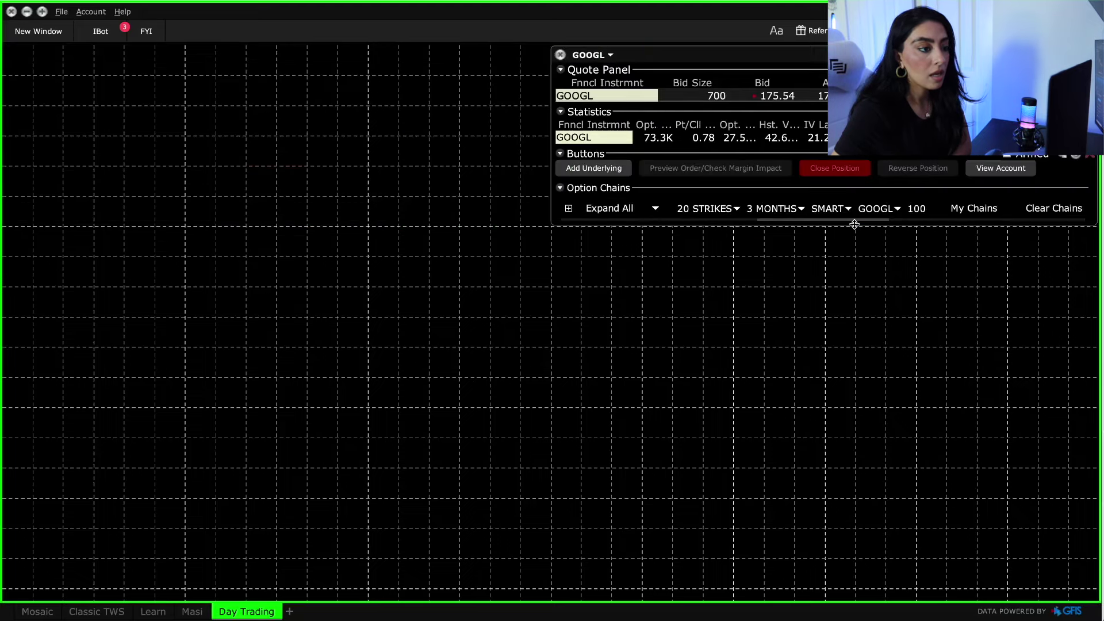
pyautogui.moveTo(855, 228); pyautogui.dragTo(926, 601)
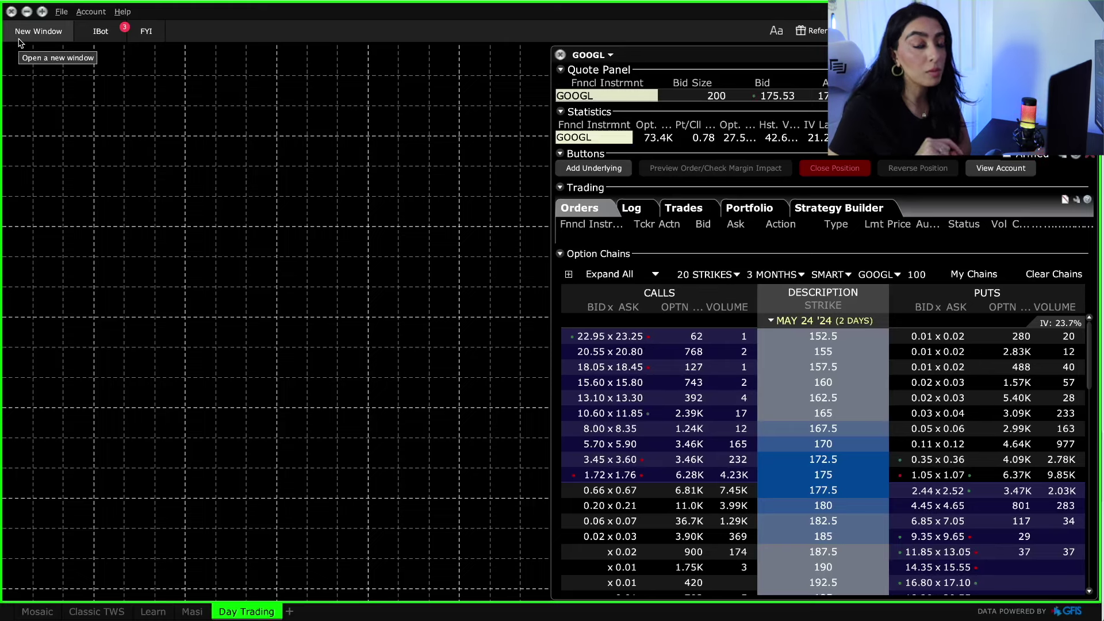
# Add a Chart window beside OptionTrader, leaving a gap on its left, and extend it down to about two thirds of the canvas height.
pyautogui.click(20, 42)
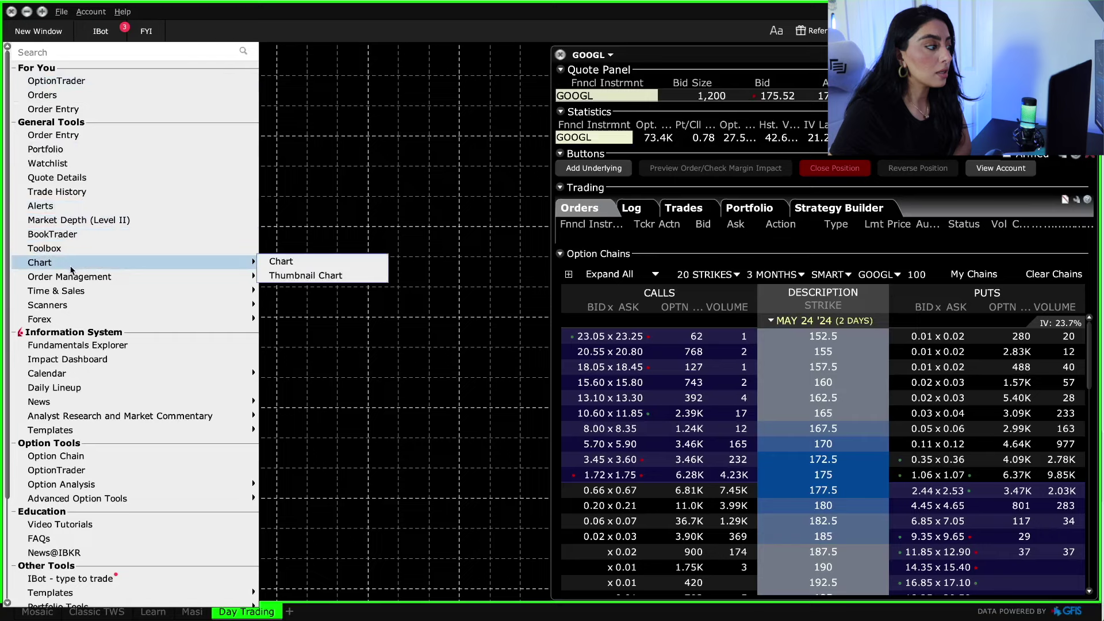
pyautogui.moveTo(241, 262)
pyautogui.click(284, 273)
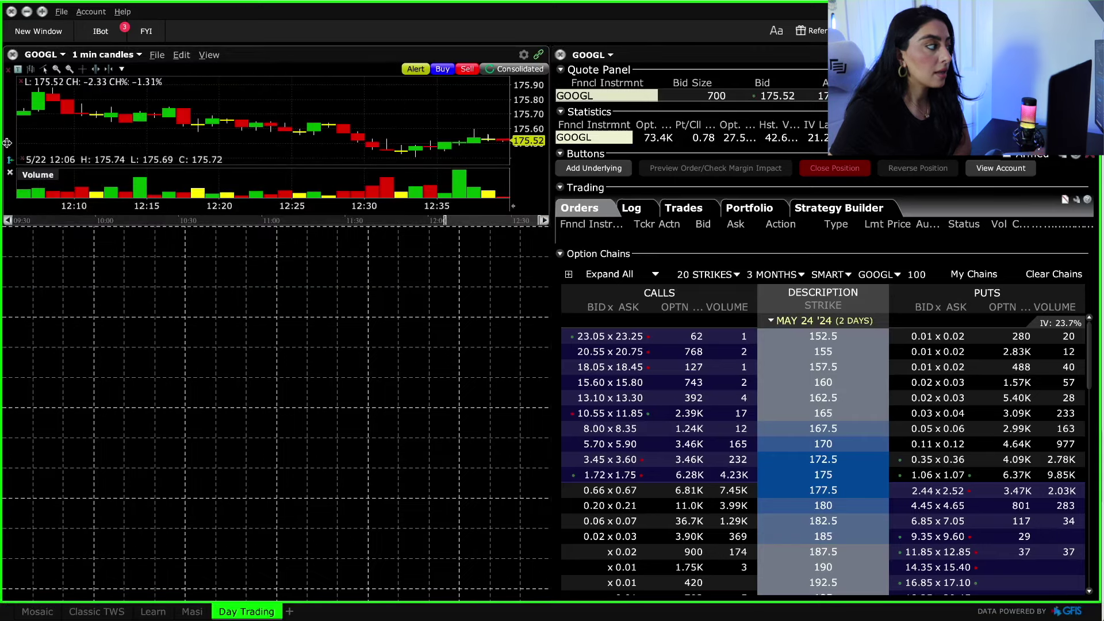
pyautogui.moveTo(5, 148); pyautogui.dragTo(187, 154)
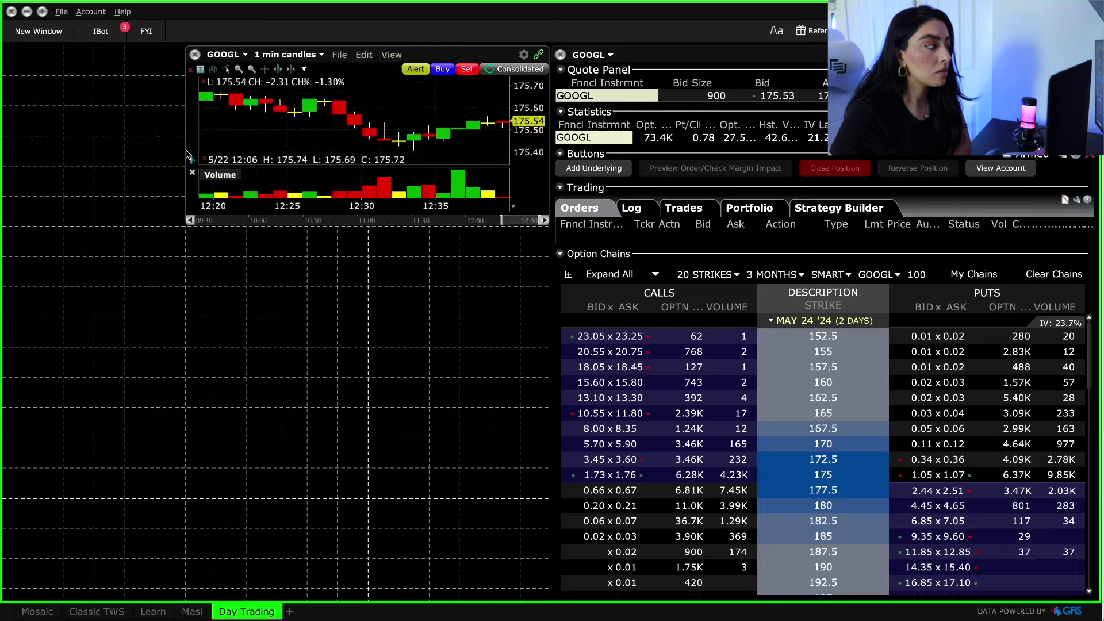
pyautogui.moveTo(405, 225); pyautogui.dragTo(423, 424)
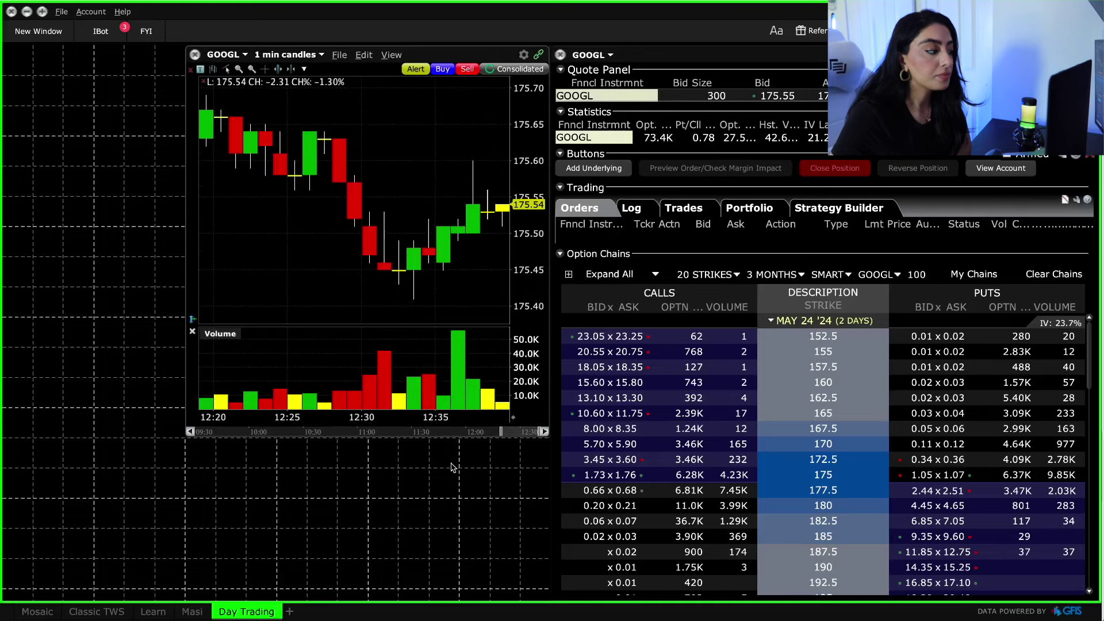
# Add a narrow Watchlist in the canvas's upper-left corner, trim the chart's left edge to meet it, and lengthen the watchlist.
pyautogui.click(35, 38)
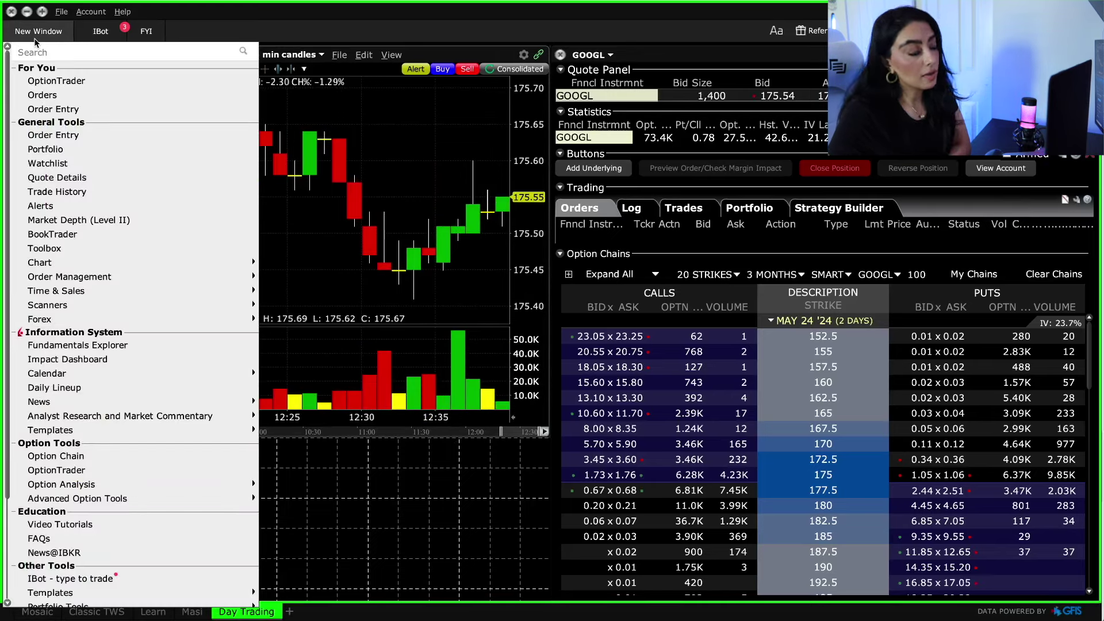
pyautogui.click(89, 165)
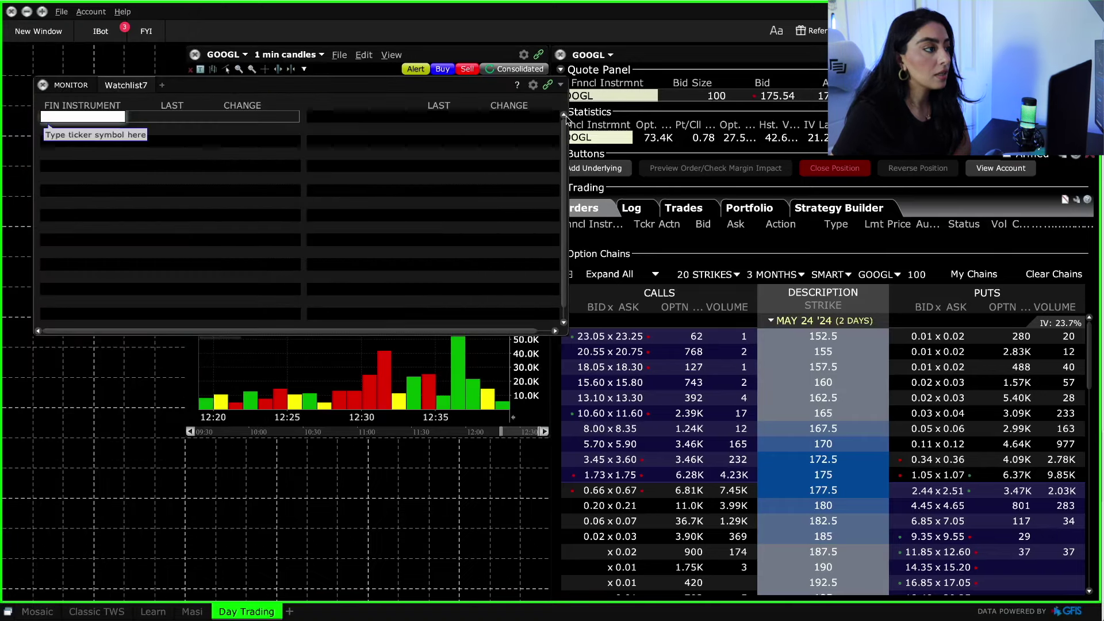
pyautogui.moveTo(419, 119); pyautogui.dragTo(240, 117)
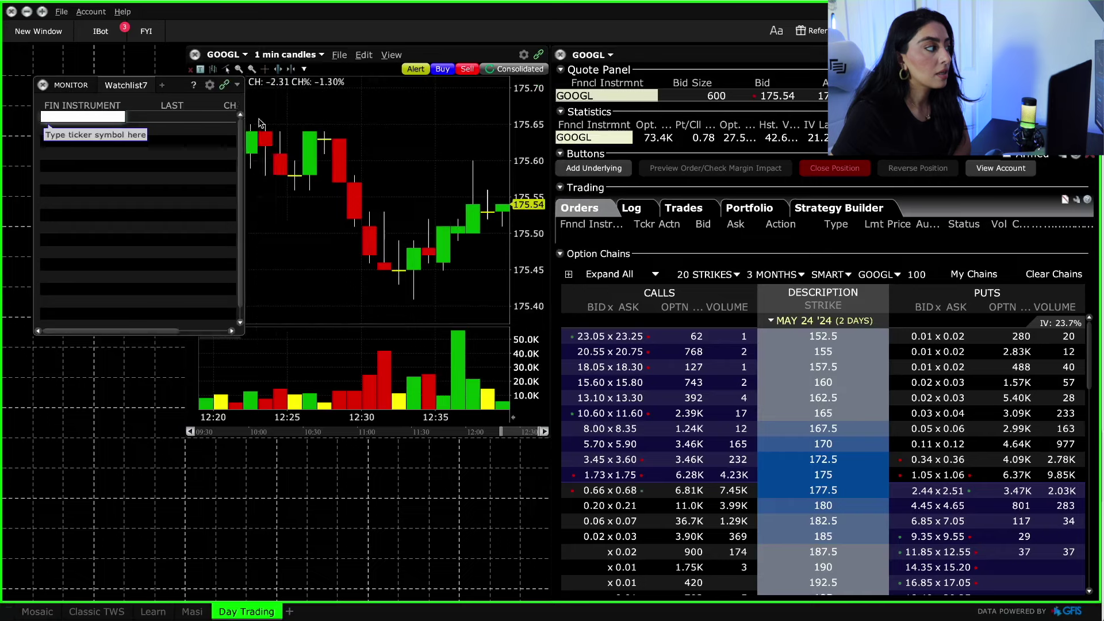
pyautogui.moveTo(153, 73); pyautogui.dragTo(124, 42)
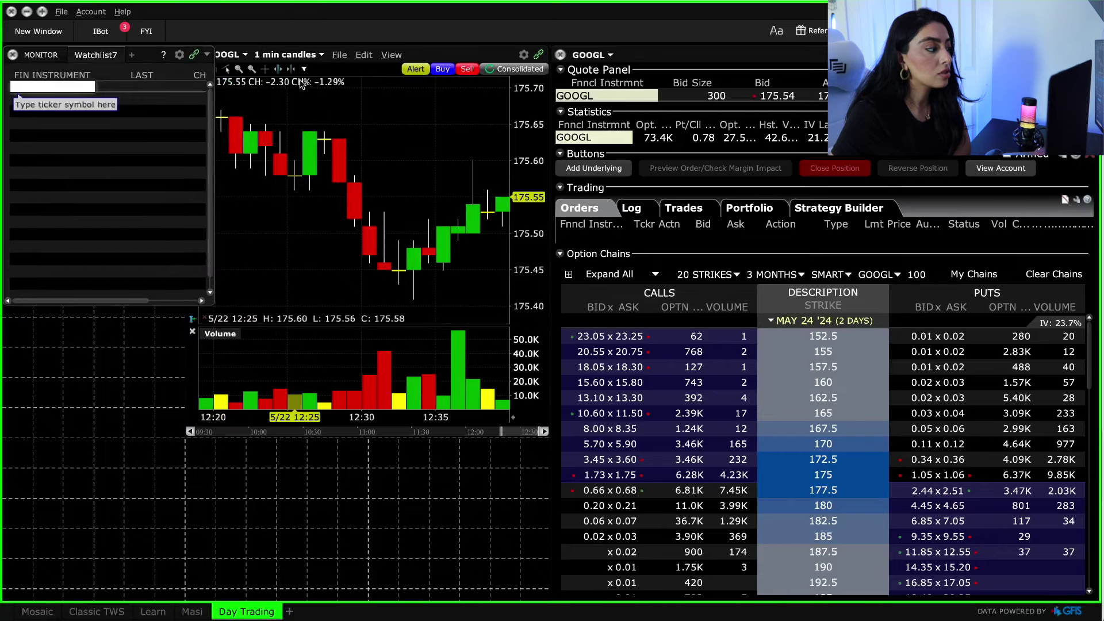
pyautogui.moveTo(189, 353); pyautogui.dragTo(217, 353)
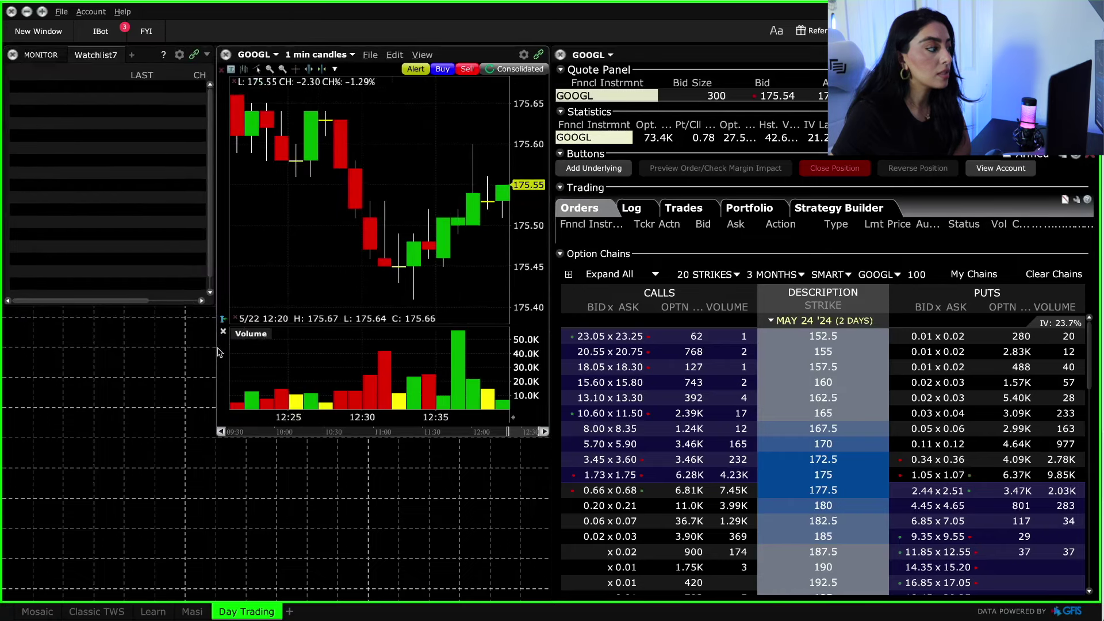
pyautogui.moveTo(144, 303); pyautogui.dragTo(144, 395)
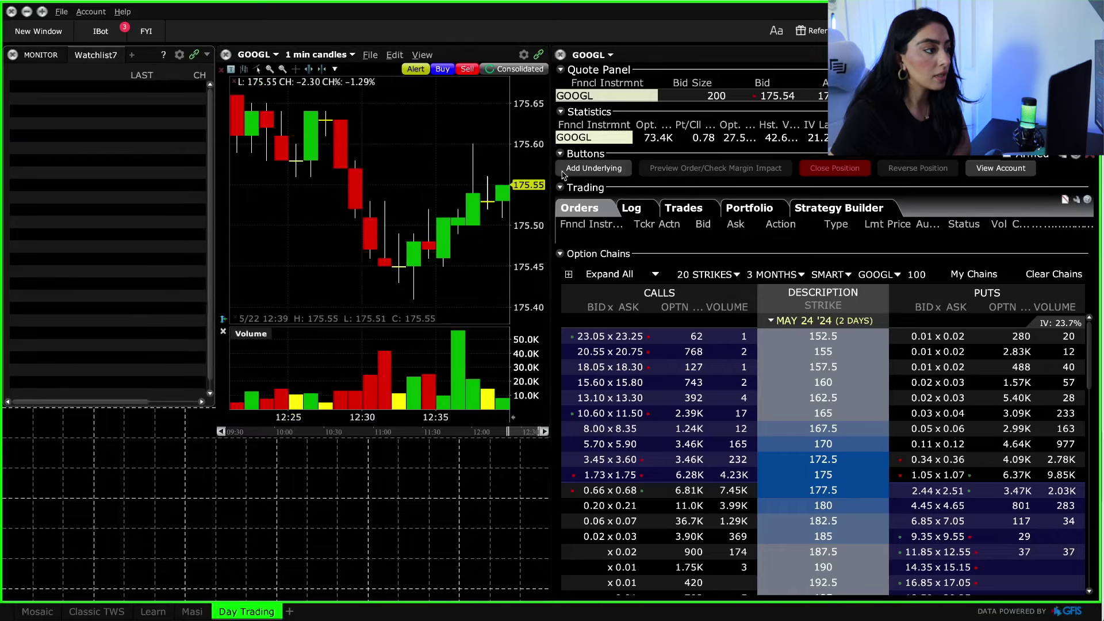
# Narrow OptionTrader, shift the chart against it, and enlarge the watchlist to meet the chart's left edge and match its bottom.
pyautogui.moveTo(554, 171); pyautogui.dragTo(619, 177)
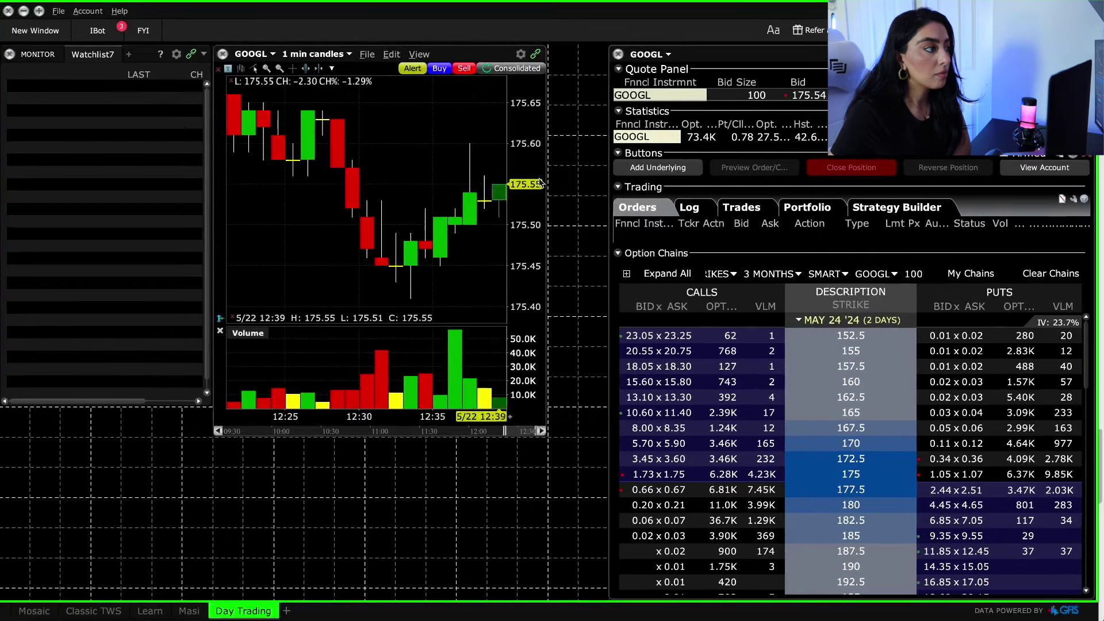
pyautogui.moveTo(403, 54); pyautogui.dragTo(466, 54)
pyautogui.moveTo(211, 150); pyautogui.dragTo(272, 152)
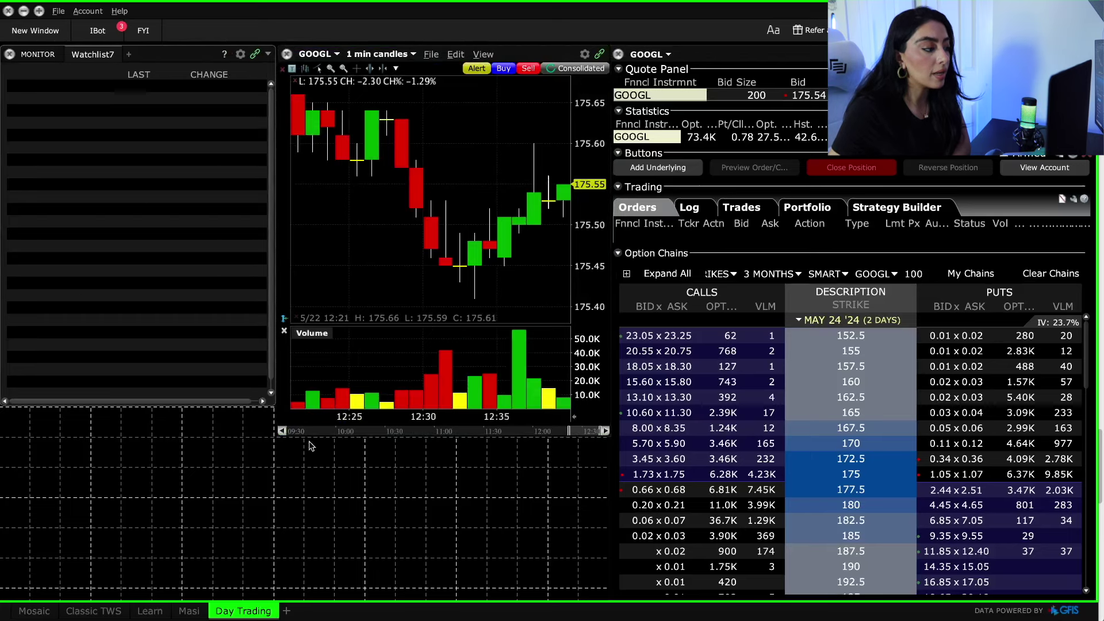
pyautogui.moveTo(179, 411); pyautogui.dragTo(180, 435)
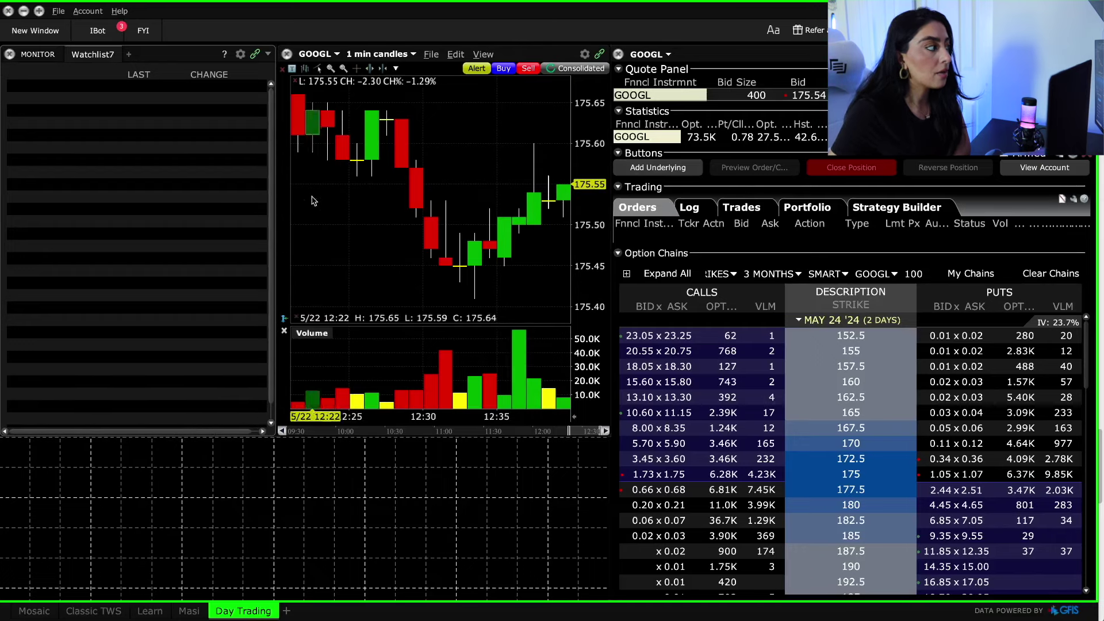
pyautogui.click(49, 34)
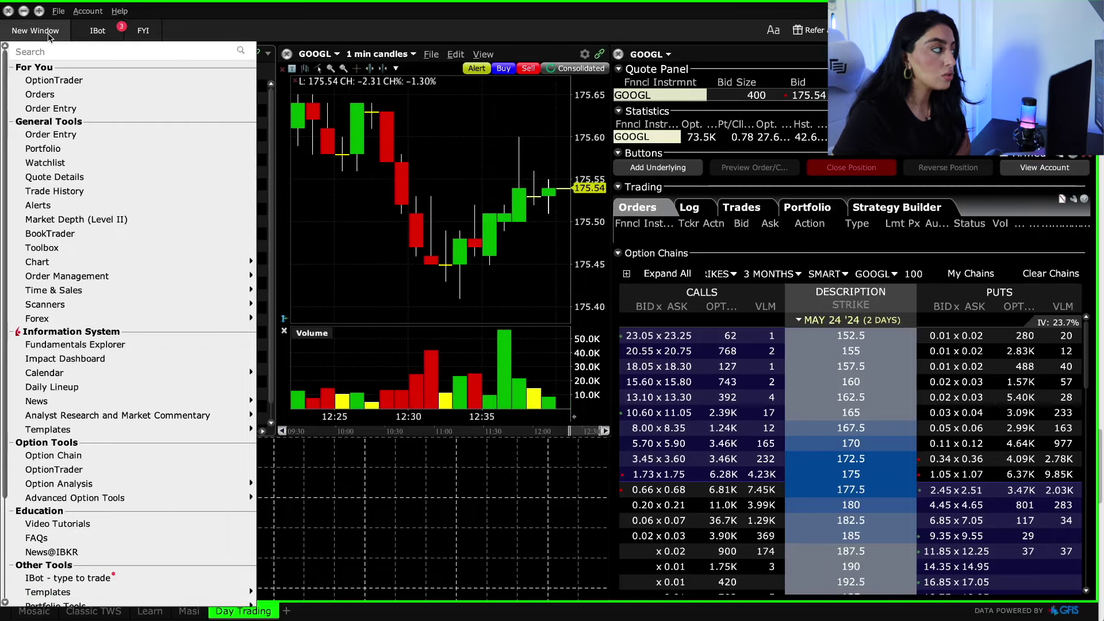
pyautogui.click(112, 197)
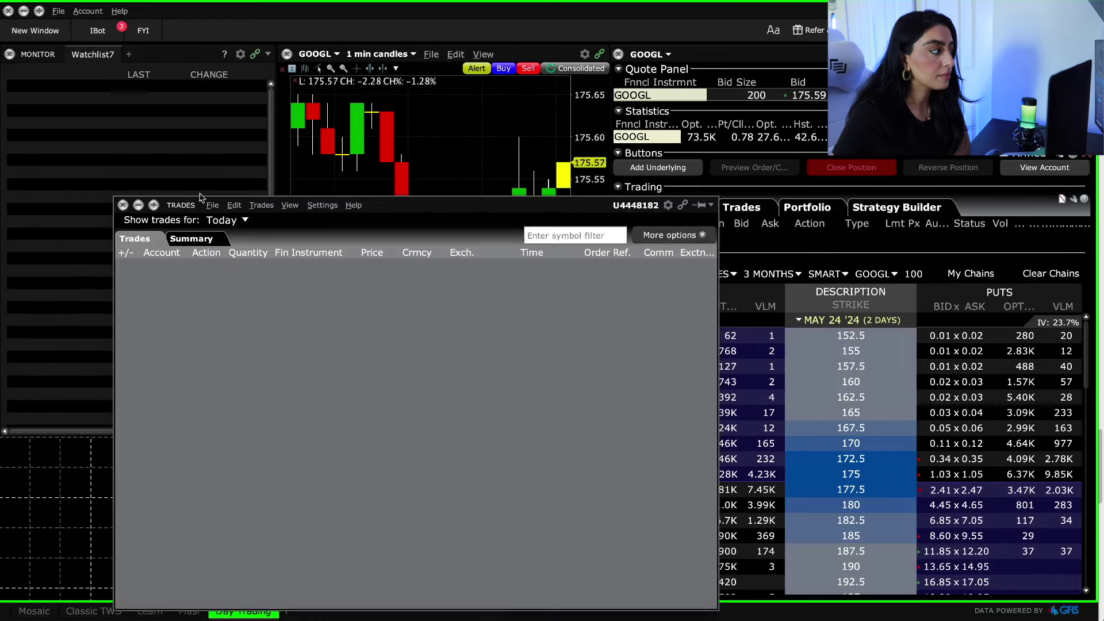
pyautogui.click(122, 206)
# Add the order management Trades window below the watchlist and widen it to reach the OptionTrader window.
pyautogui.click(35, 31)
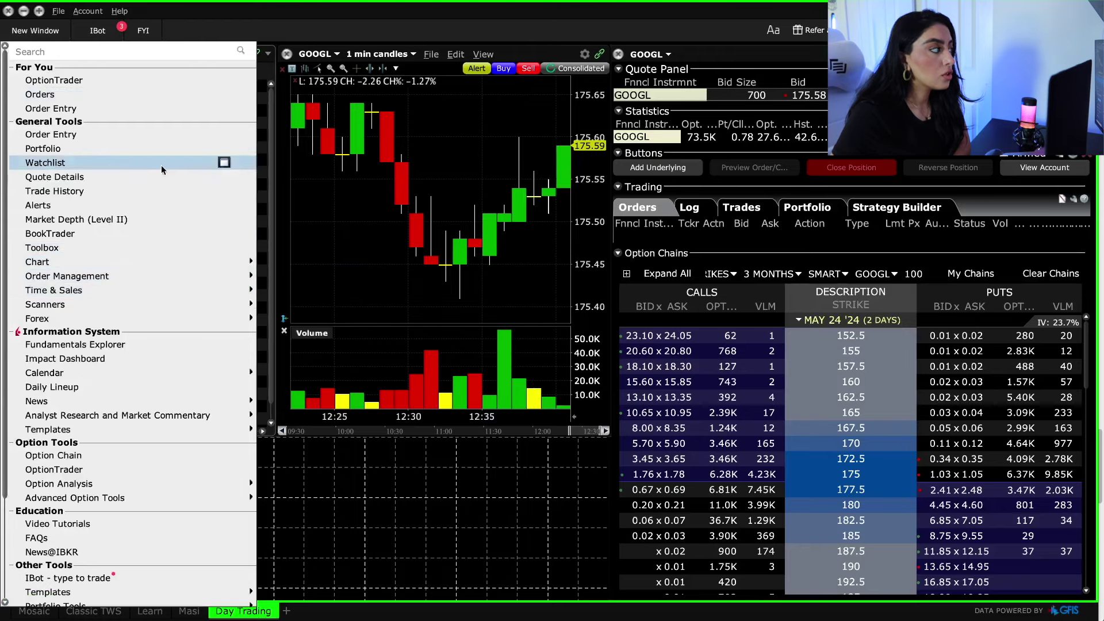
pyautogui.click(32, 30)
pyautogui.click(33, 30)
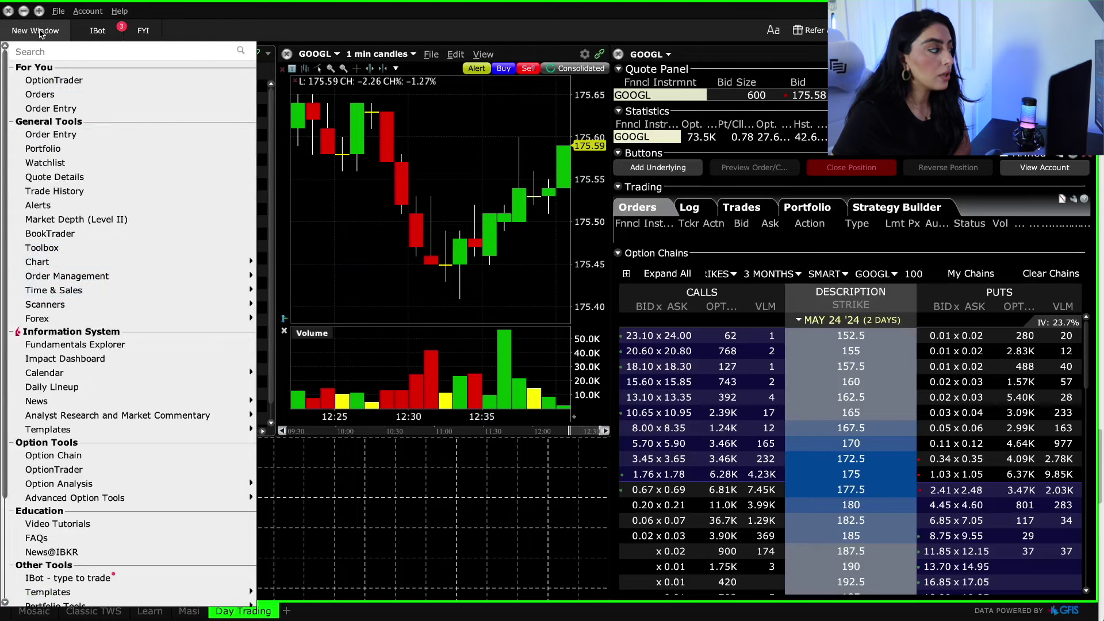
pyautogui.moveTo(180, 276)
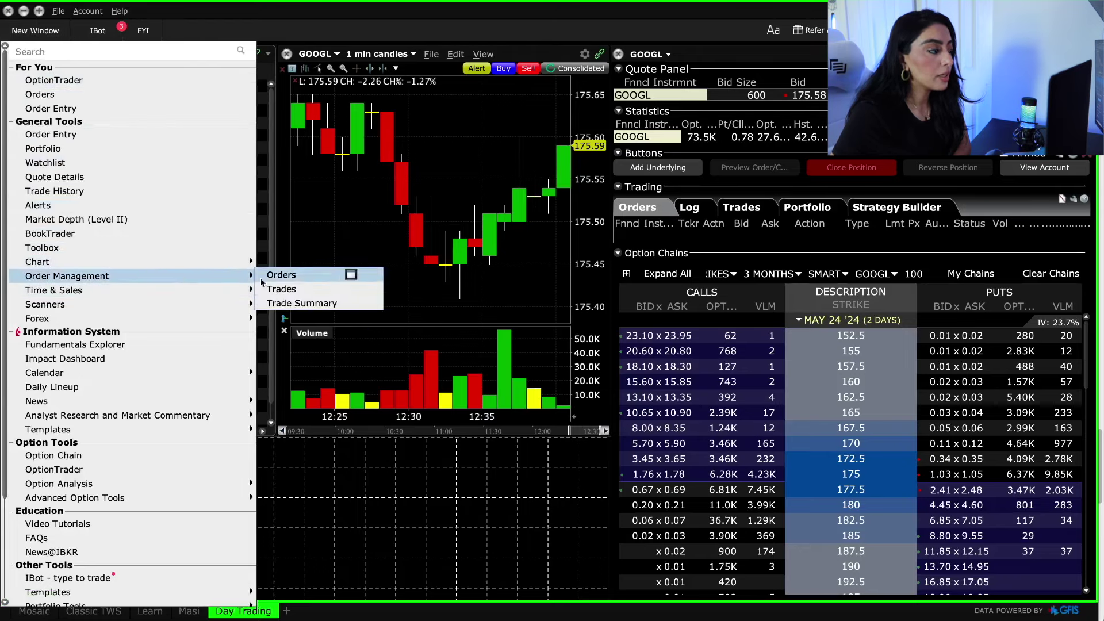
pyautogui.click(323, 290)
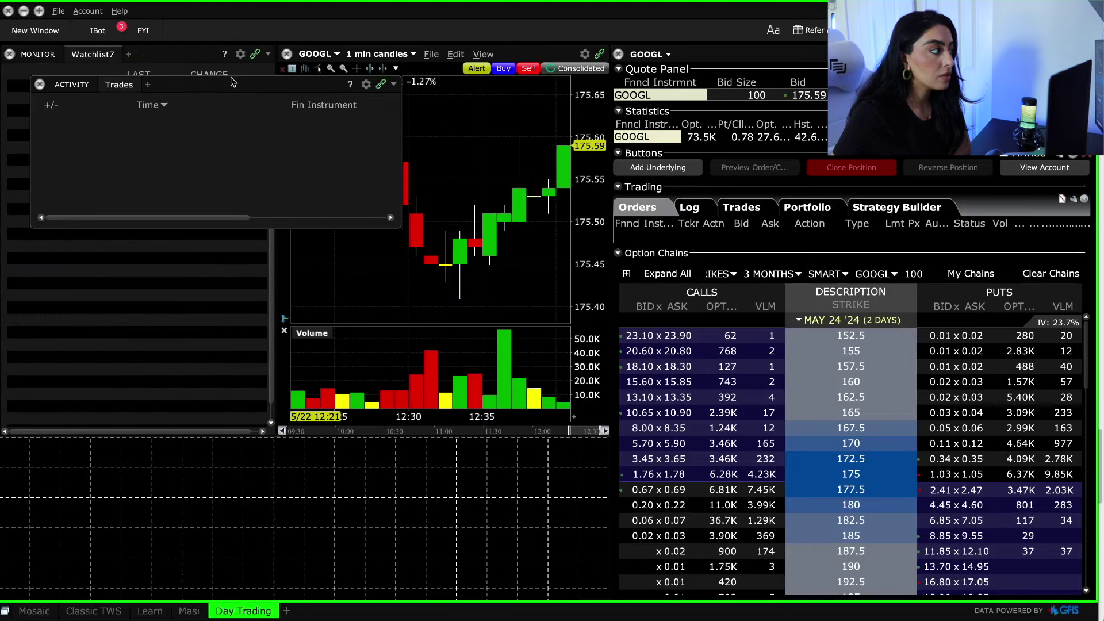
pyautogui.moveTo(234, 87); pyautogui.dragTo(198, 446)
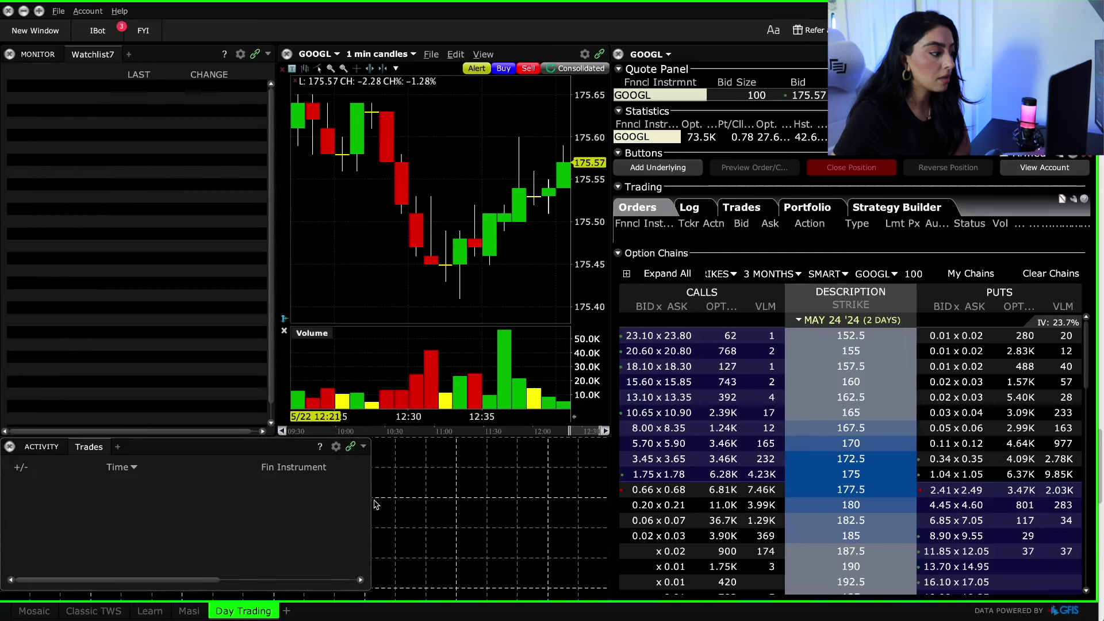
pyautogui.moveTo(372, 499); pyautogui.dragTo(610, 521)
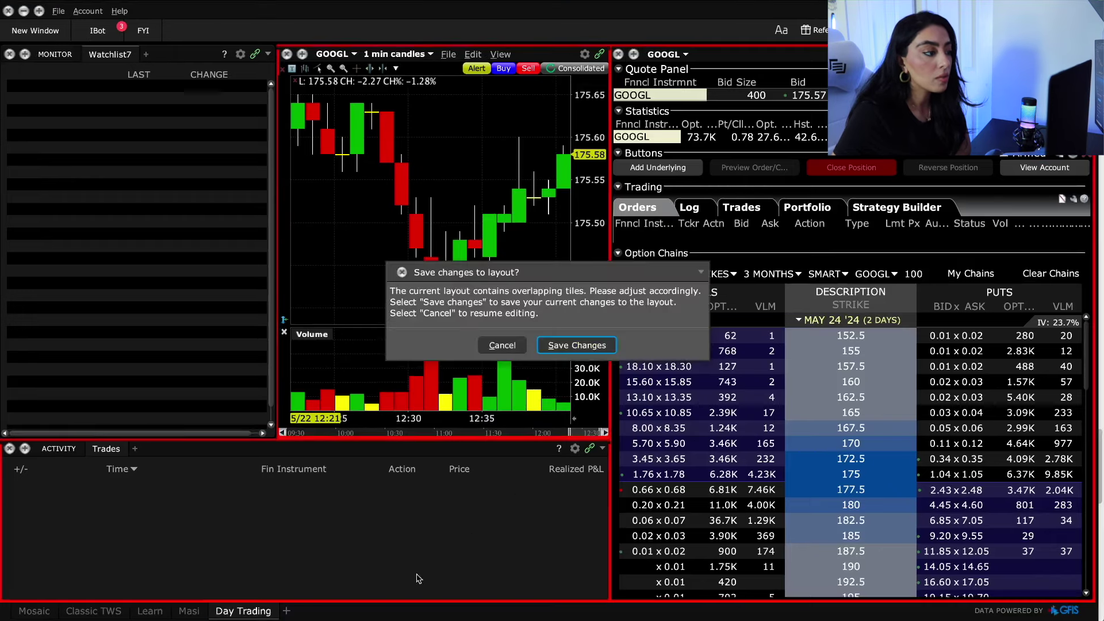
# Save the Day Trading layout changes despite the overlapping tiles.
pyautogui.click(577, 346)
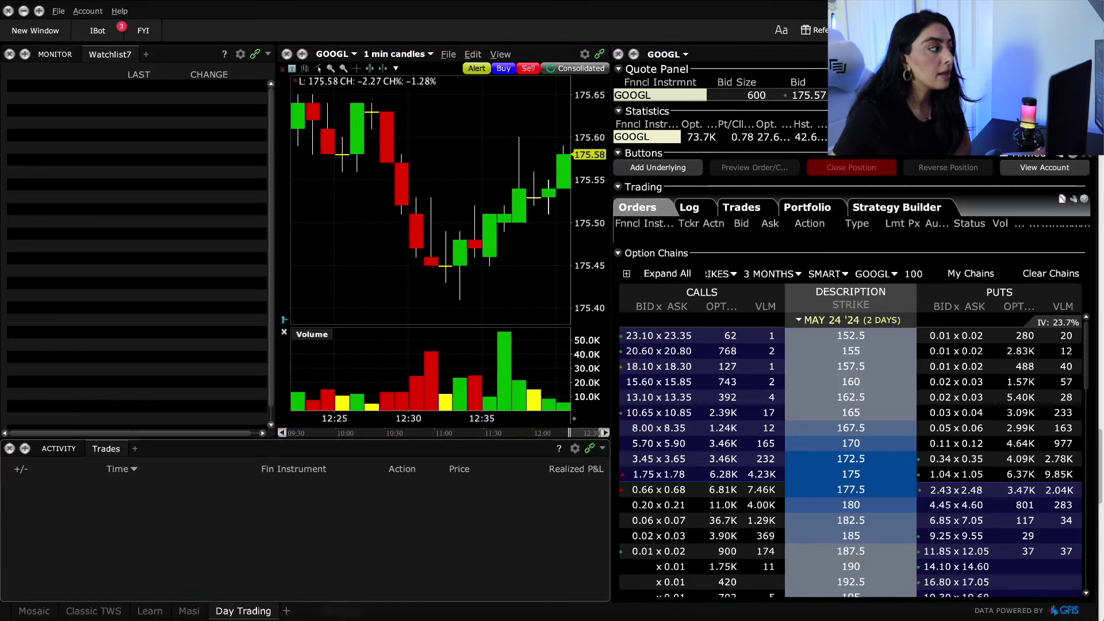
pyautogui.click(149, 57)
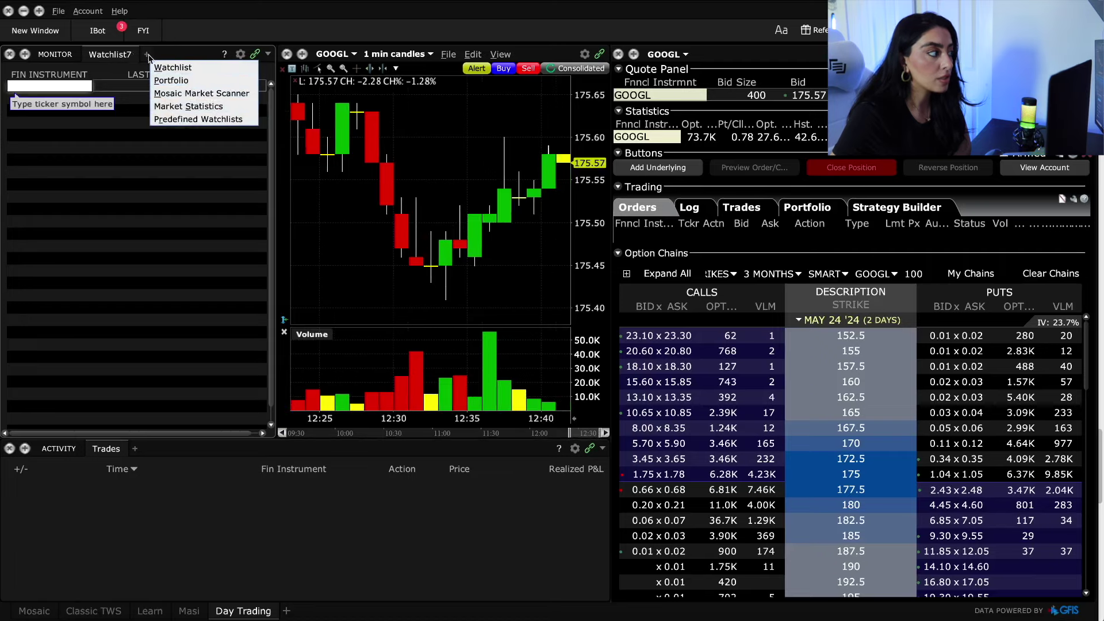
pyautogui.click(195, 119)
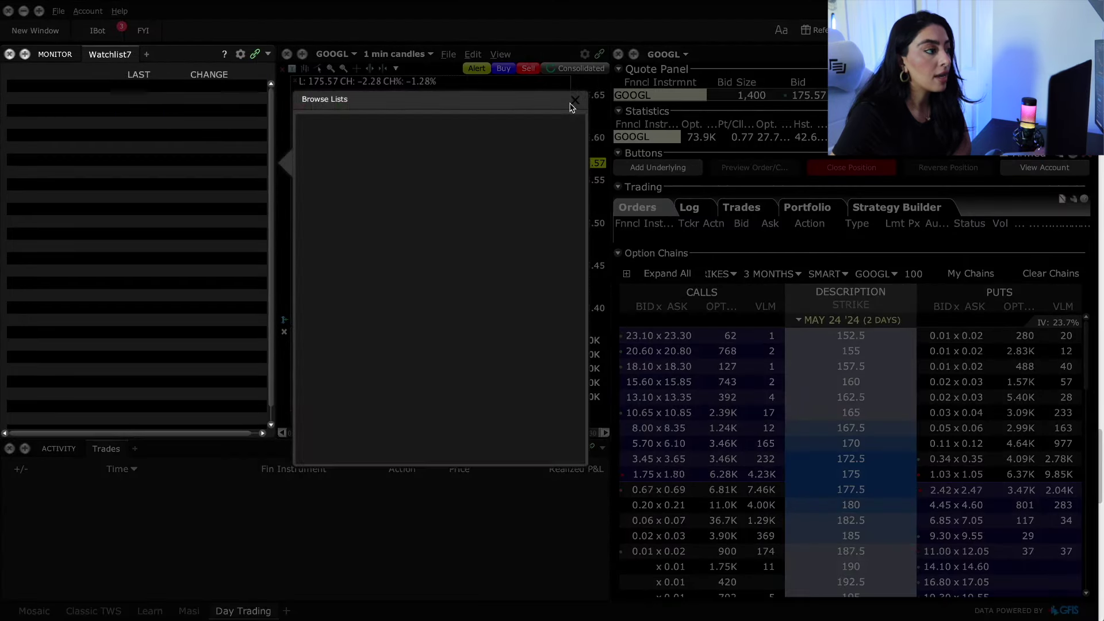
pyautogui.click(574, 101)
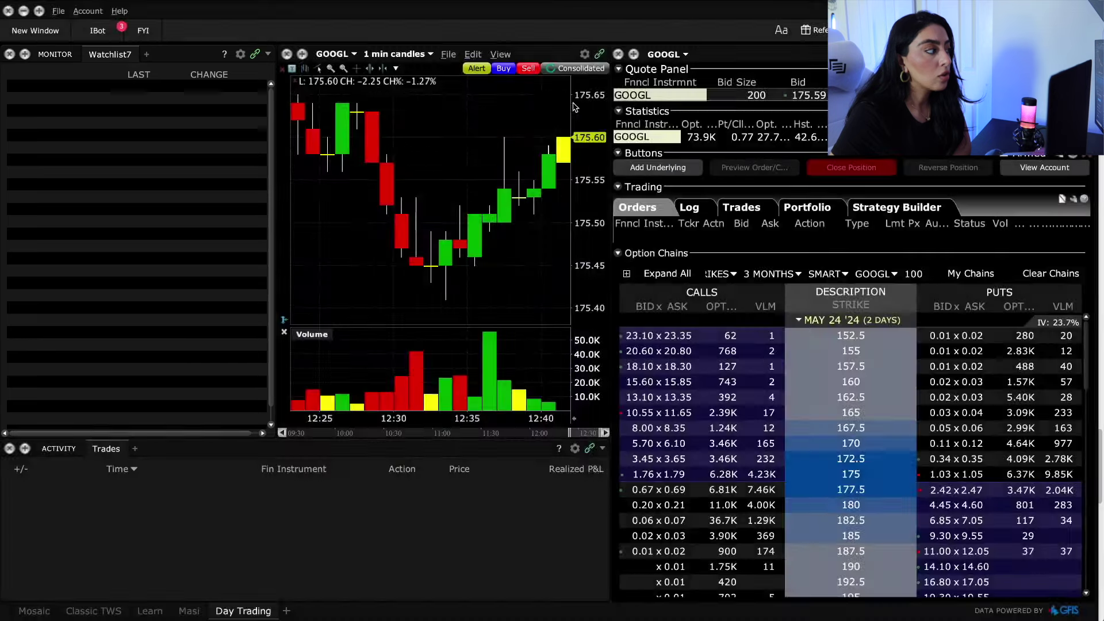
pyautogui.click(147, 54)
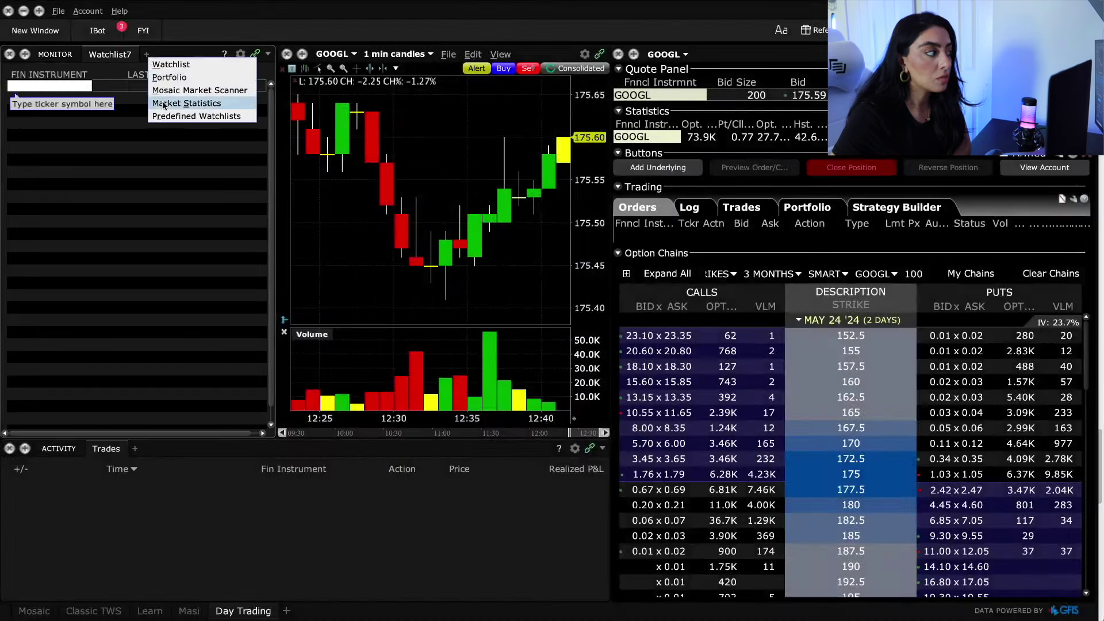
pyautogui.click(123, 196)
# Add the NASDAQ-listed Tesla stock (TSLA, SMART) to the first row of the watchlist.
pyautogui.click(61, 84)
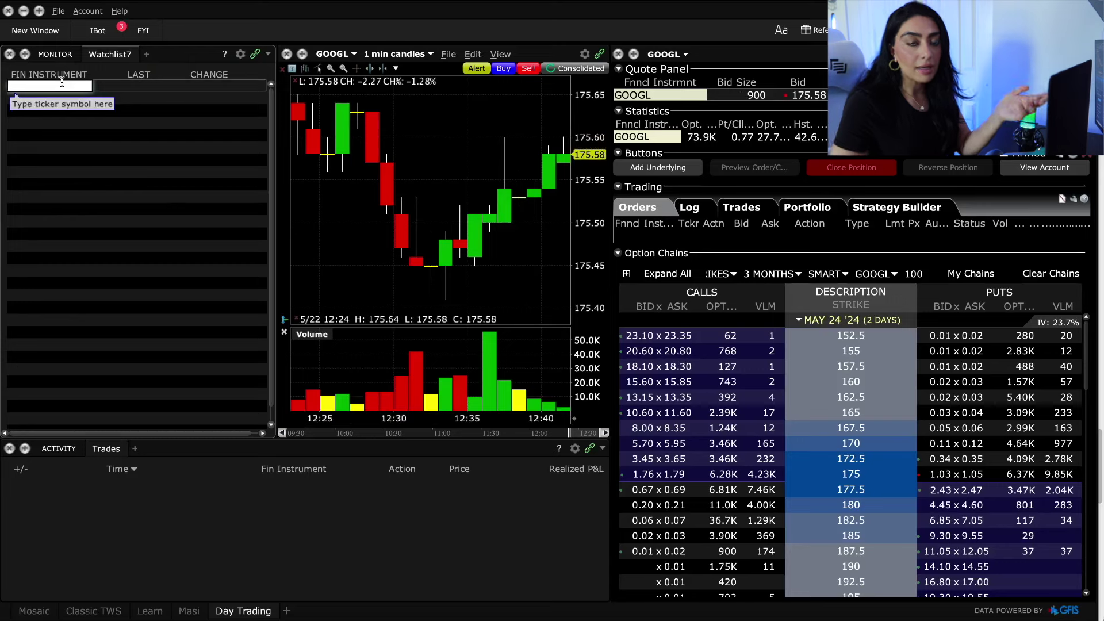
pyautogui.write('ts')
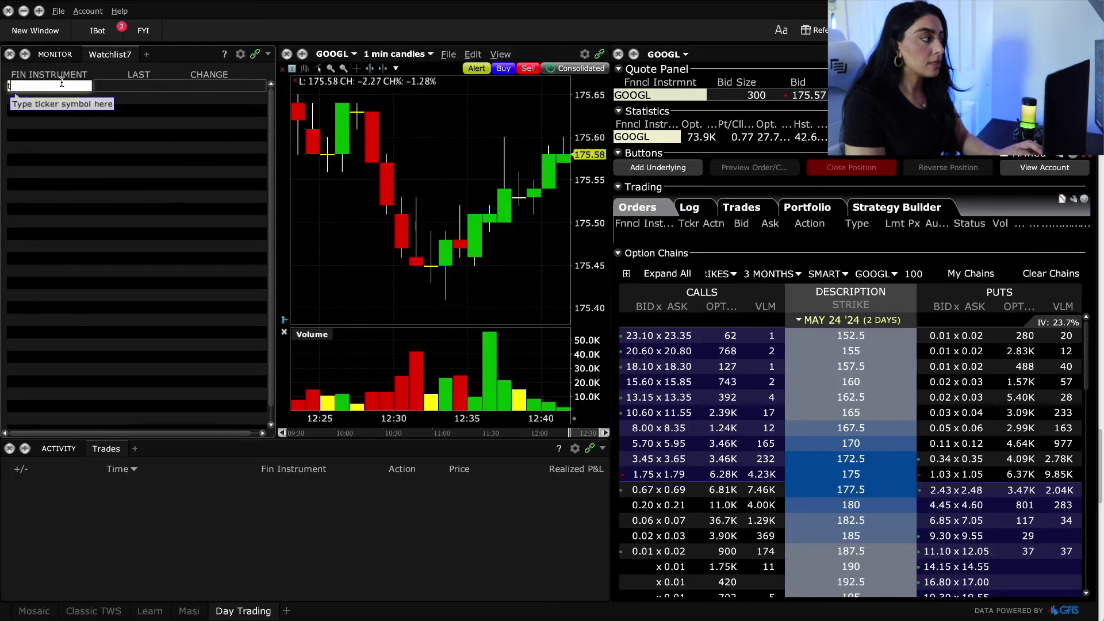
pyautogui.write('la')
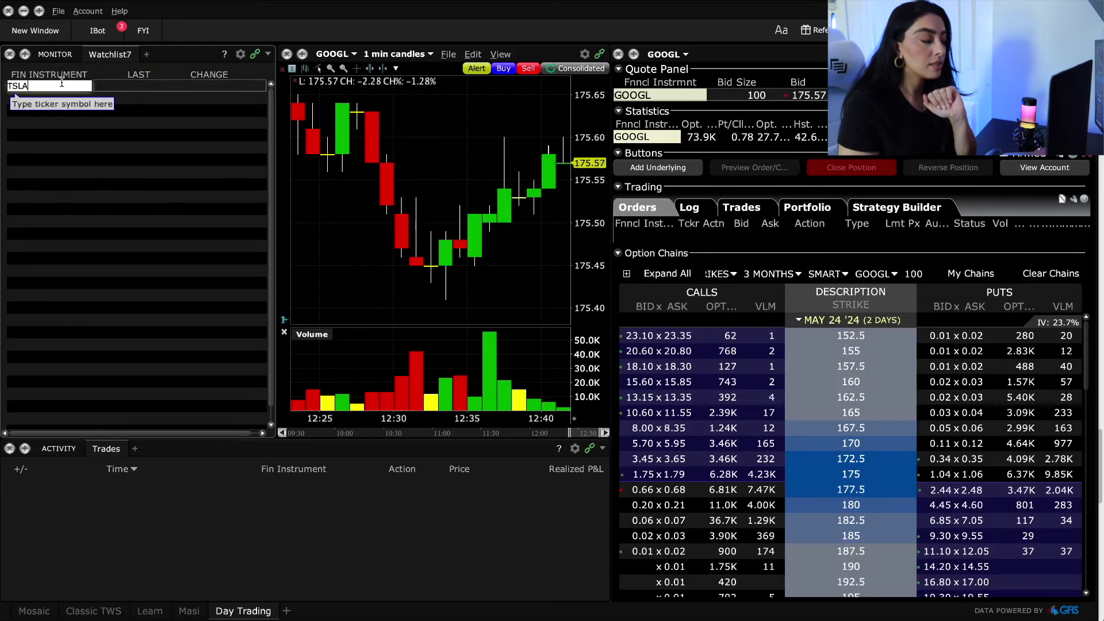
pyautogui.press('Return')
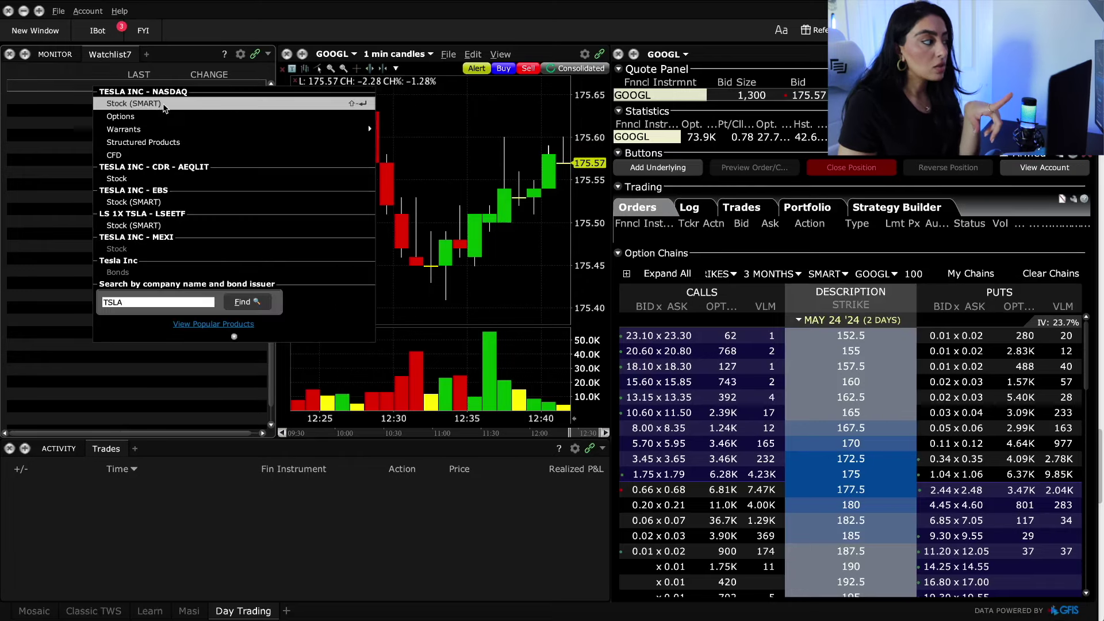
pyautogui.click(164, 104)
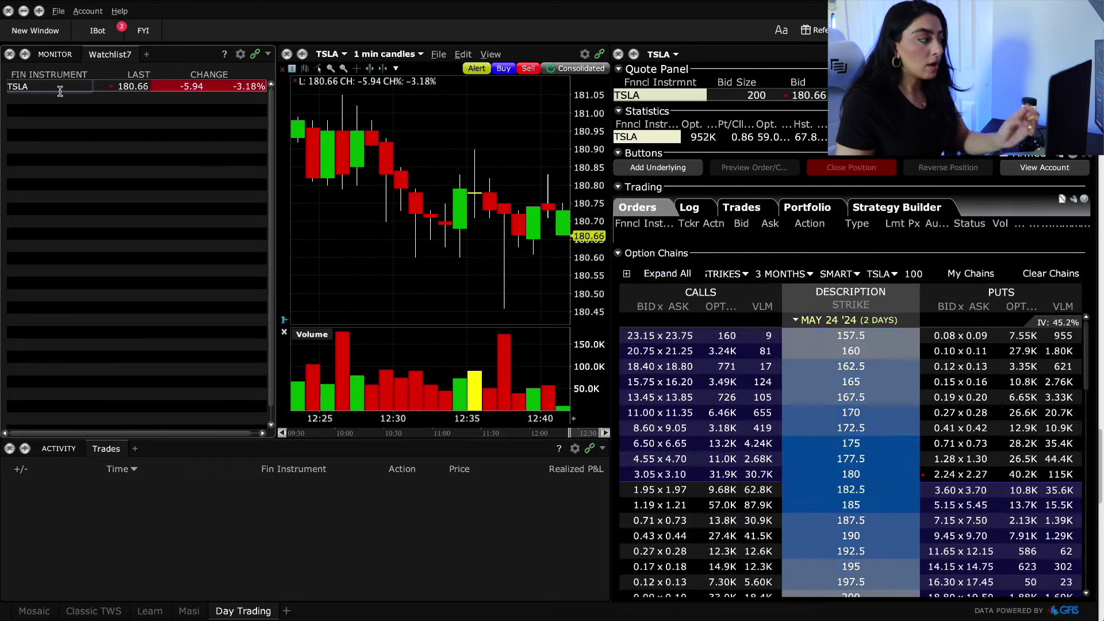
# Add the S&P 500 Stock Index (SPX, CBOE) to the watchlist below TSLA.
pyautogui.click(58, 95)
pyautogui.write('SPX')
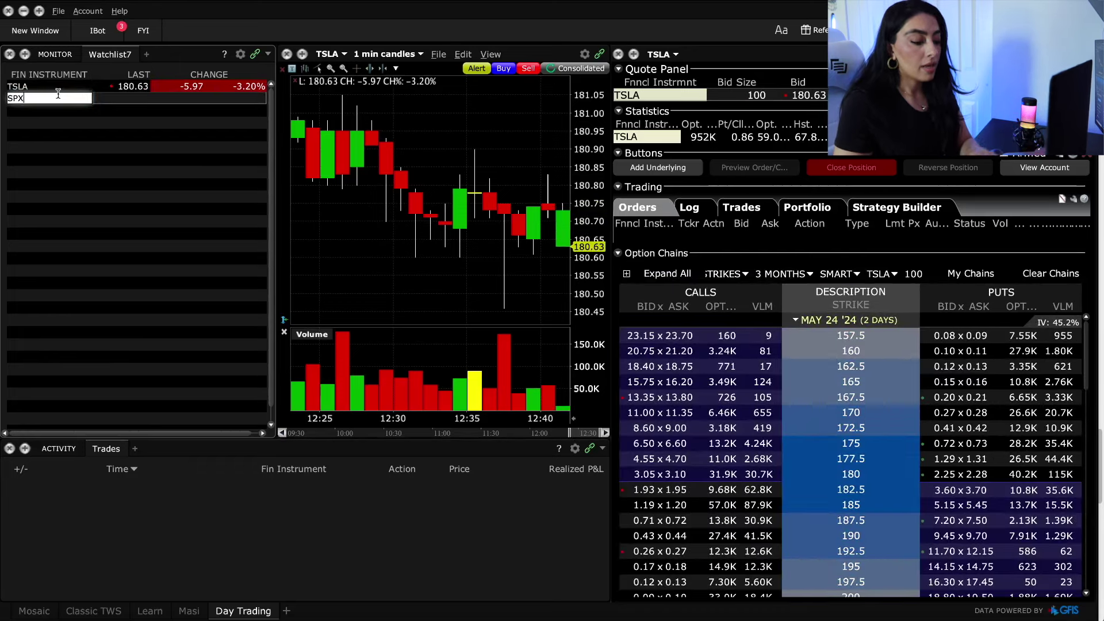
pyautogui.press('Return')
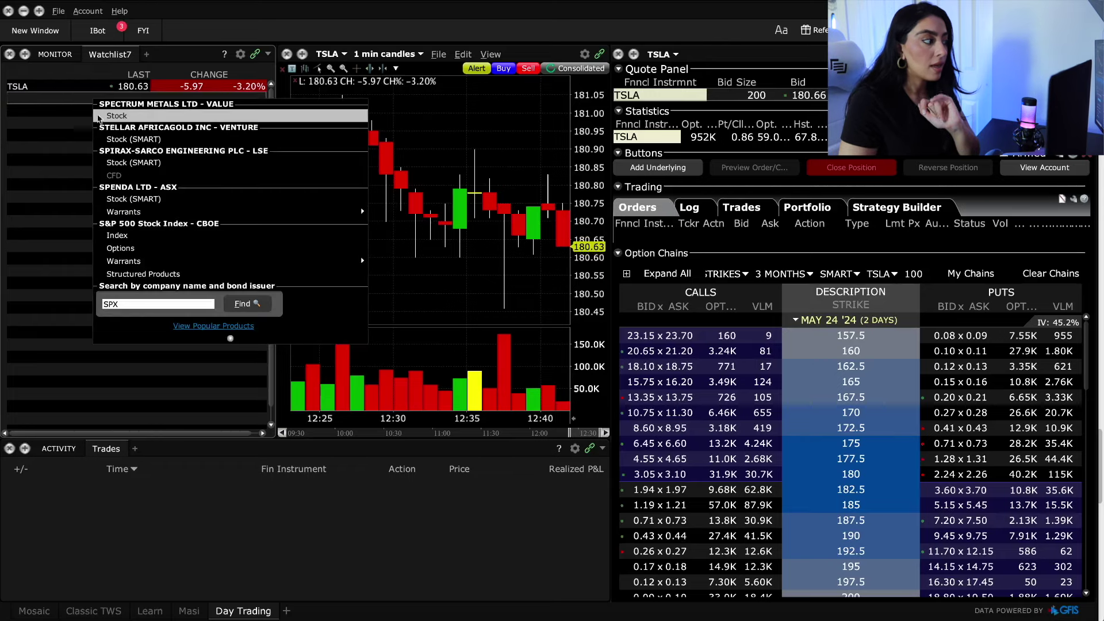
pyautogui.click(114, 236)
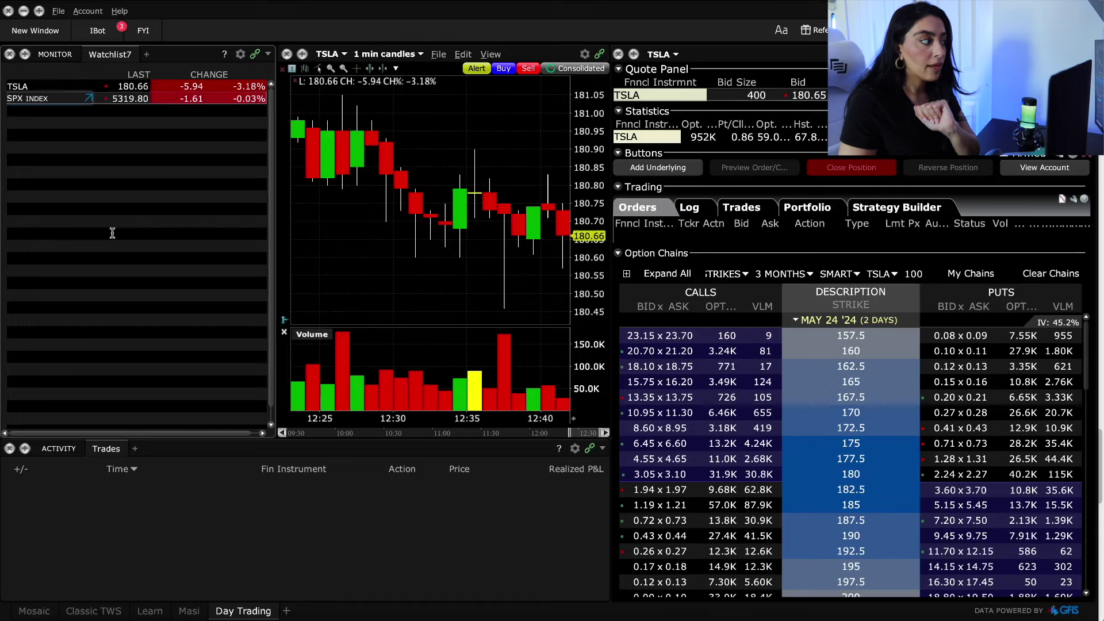
# Select the TSLA May 24 '24 180 call in the option chain and view its available trading actions.
pyautogui.click(887, 478)
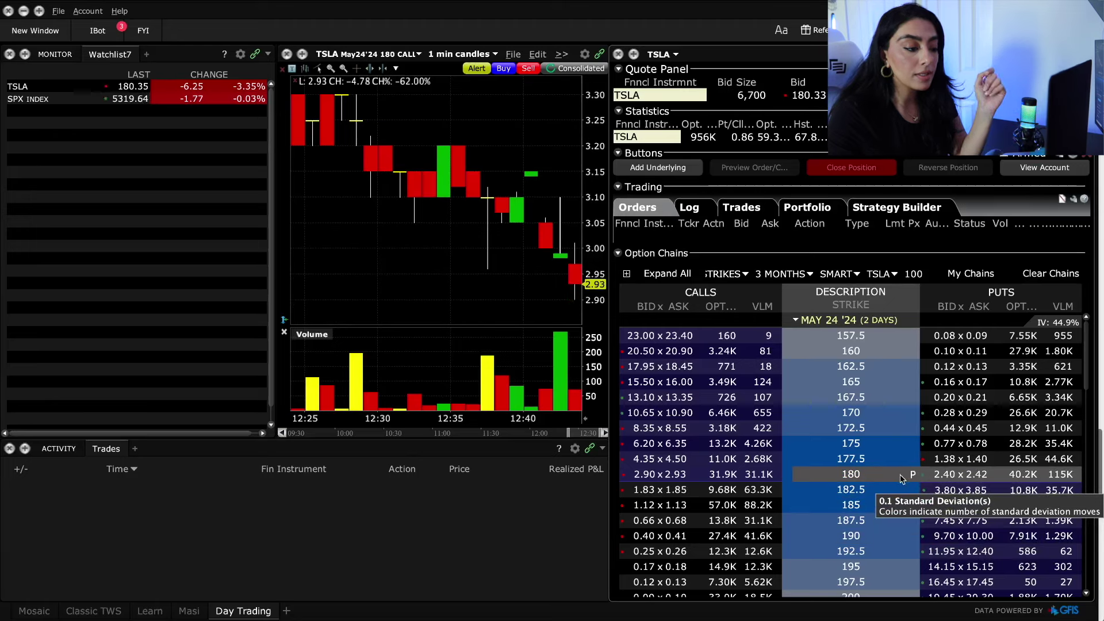
pyautogui.rightClick(902, 479)
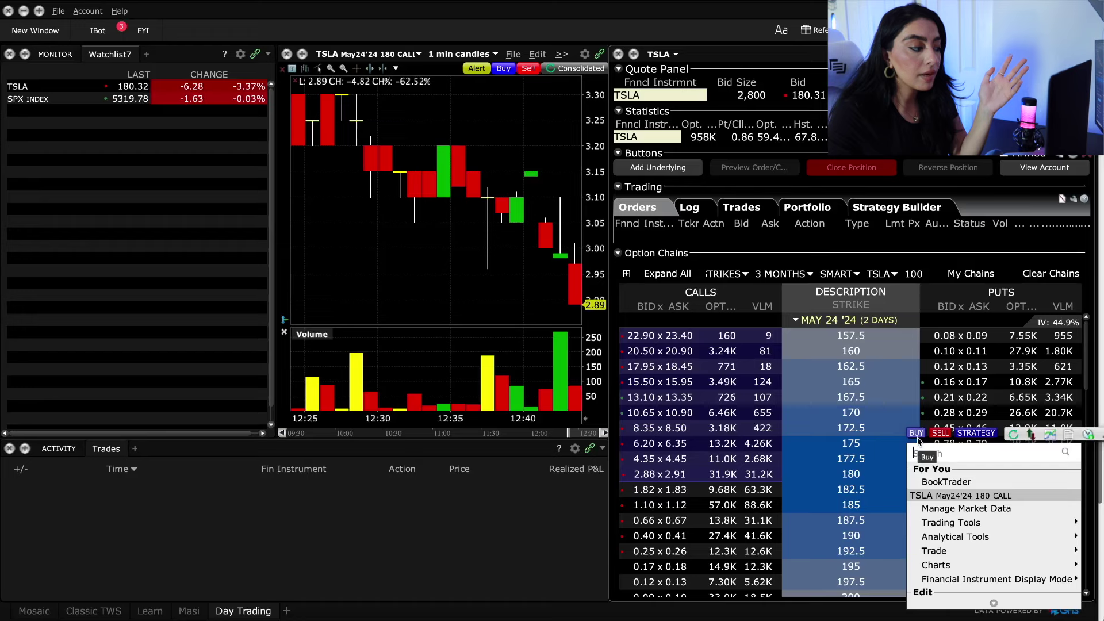
pyautogui.click(481, 524)
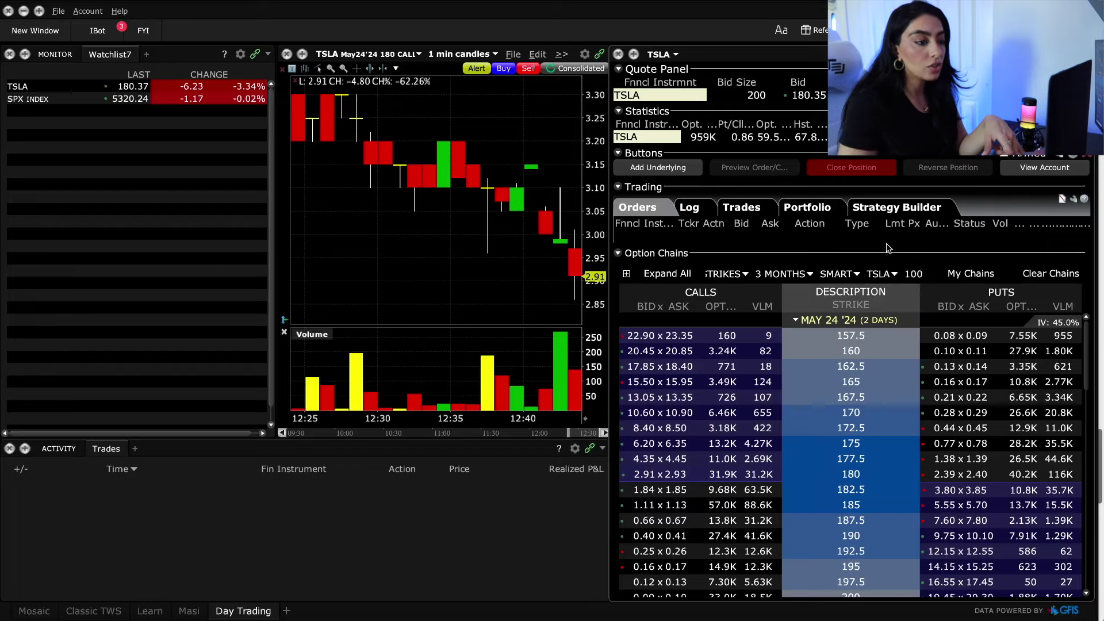
# Open the OptionTrader hotkey settings in the global configuration and look through the configured shortcuts.
pyautogui.hotkey('ctrl', 'h')
pyautogui.hotkey('ctrl', 'h')
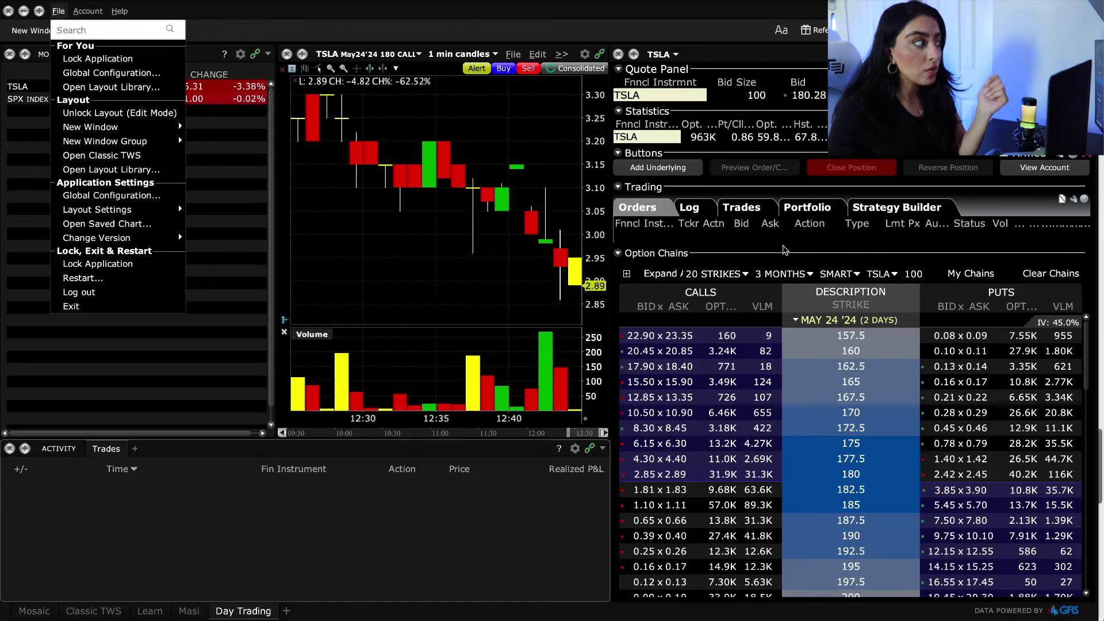
pyautogui.click(597, 166)
pyautogui.click(58, 11)
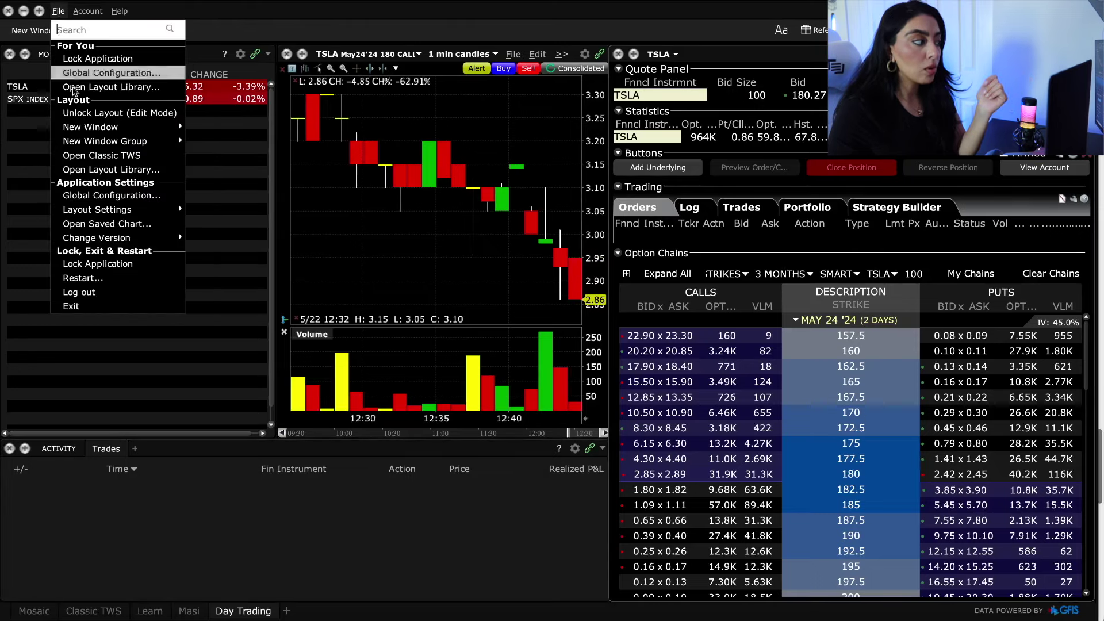
pyautogui.click(96, 195)
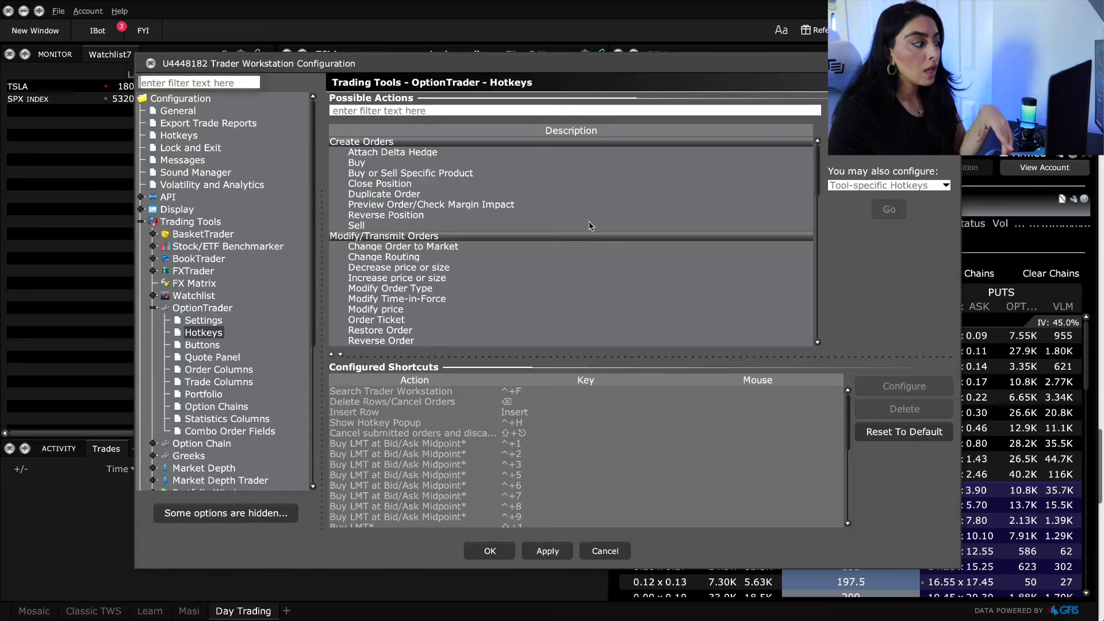
pyautogui.click(154, 310)
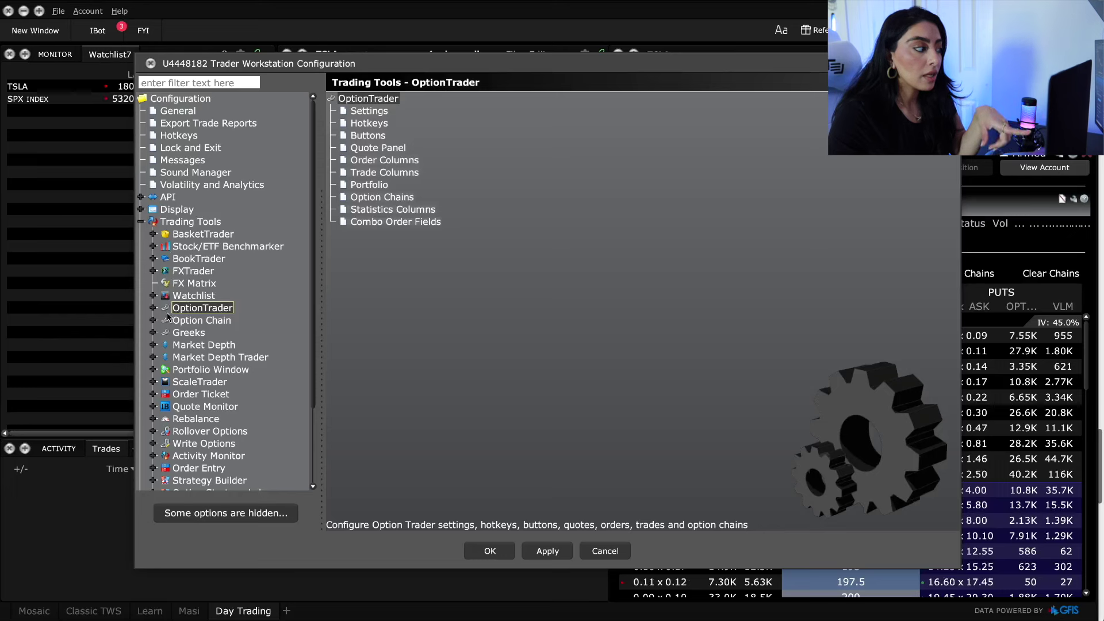
pyautogui.click(152, 309)
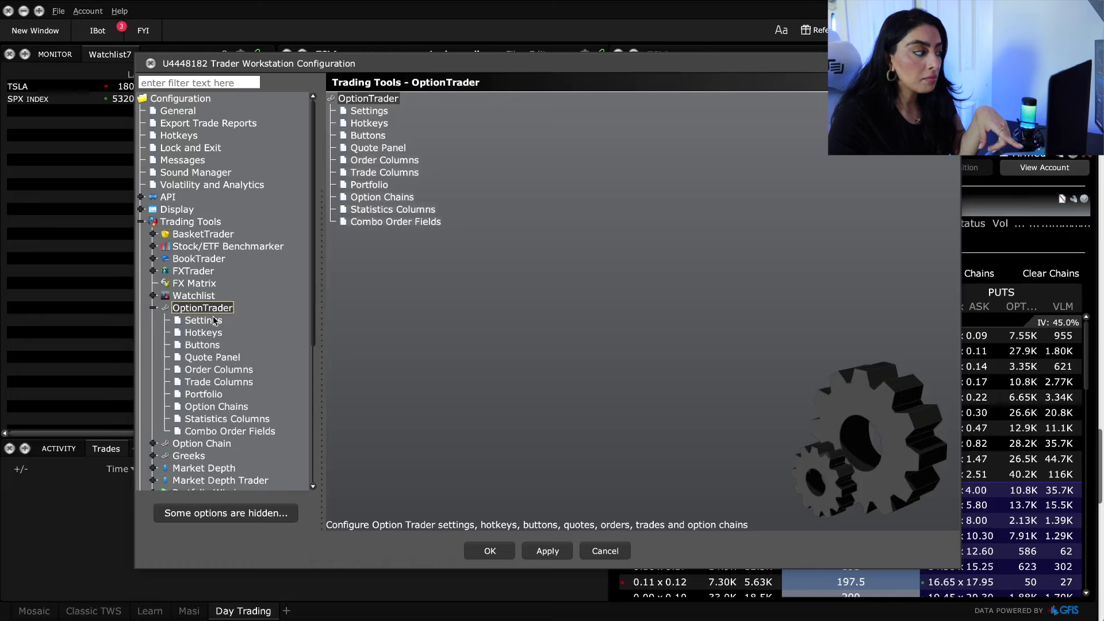
pyautogui.click(202, 333)
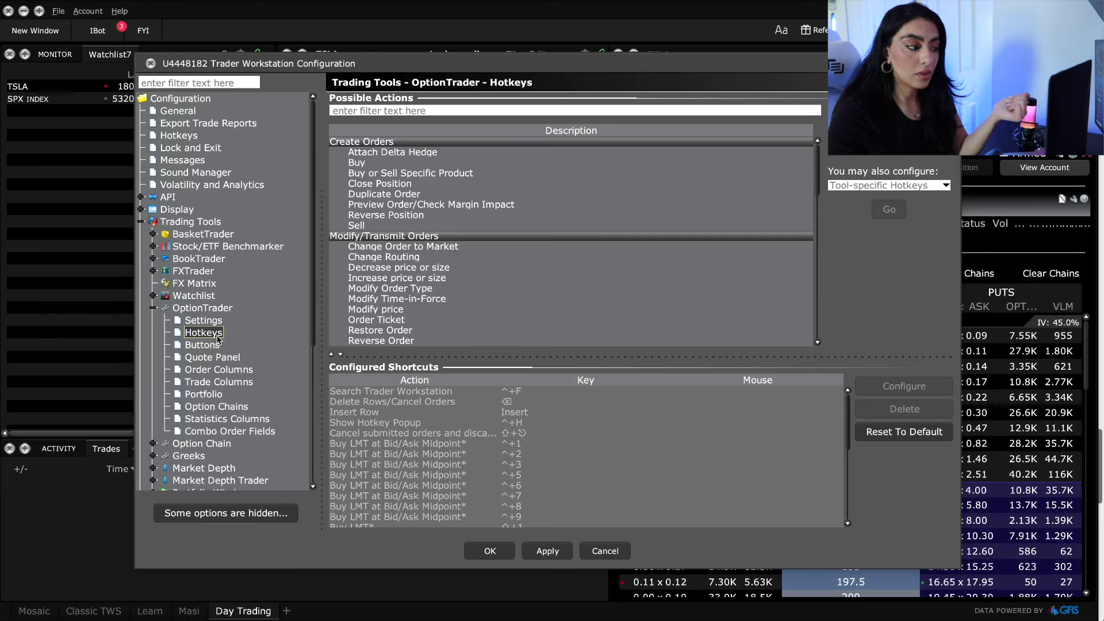
pyautogui.scroll(-1, 494, 486)
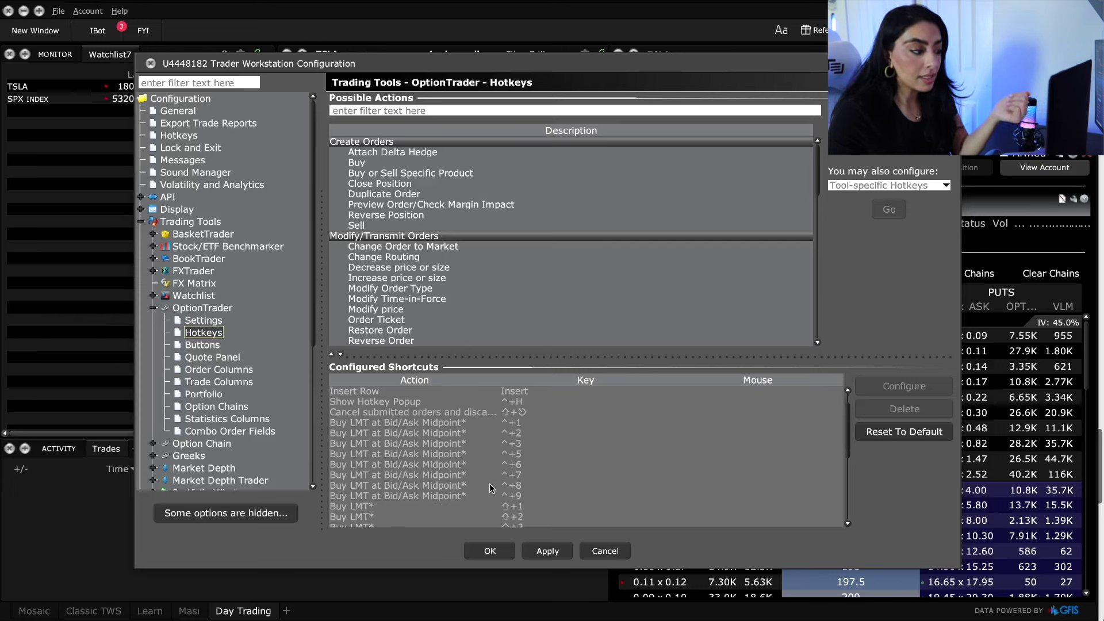
pyautogui.scroll(1, 490, 487)
pyautogui.scroll(-3, 489, 484)
pyautogui.scroll(3, 489, 482)
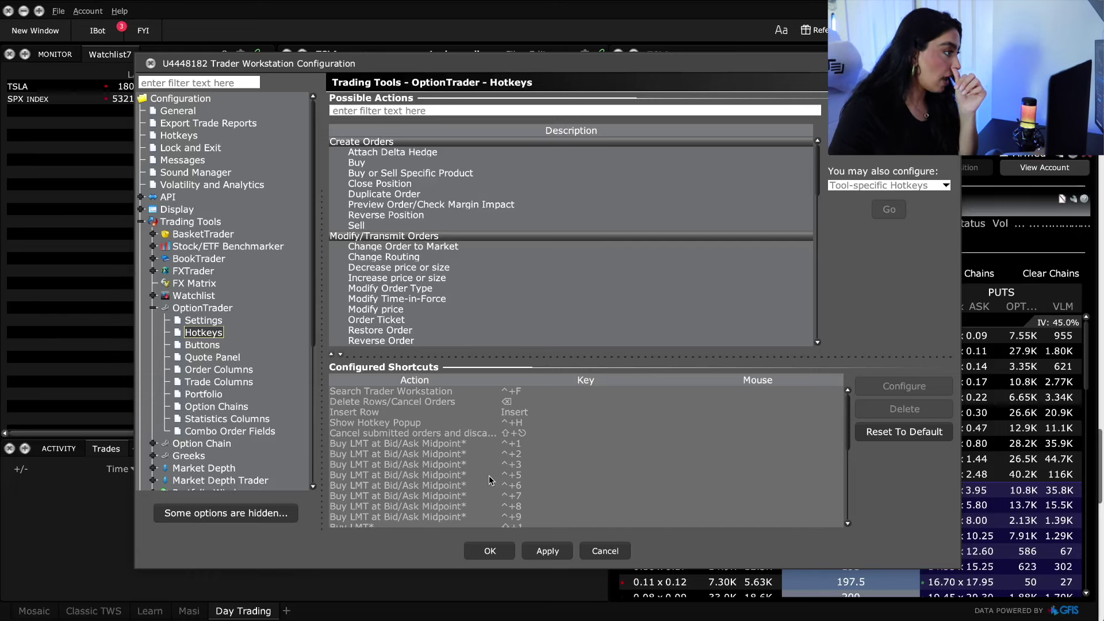
# Configure the Buy action with Shift+T as its keyboard shortcut.
pyautogui.doubleClick(393, 163)
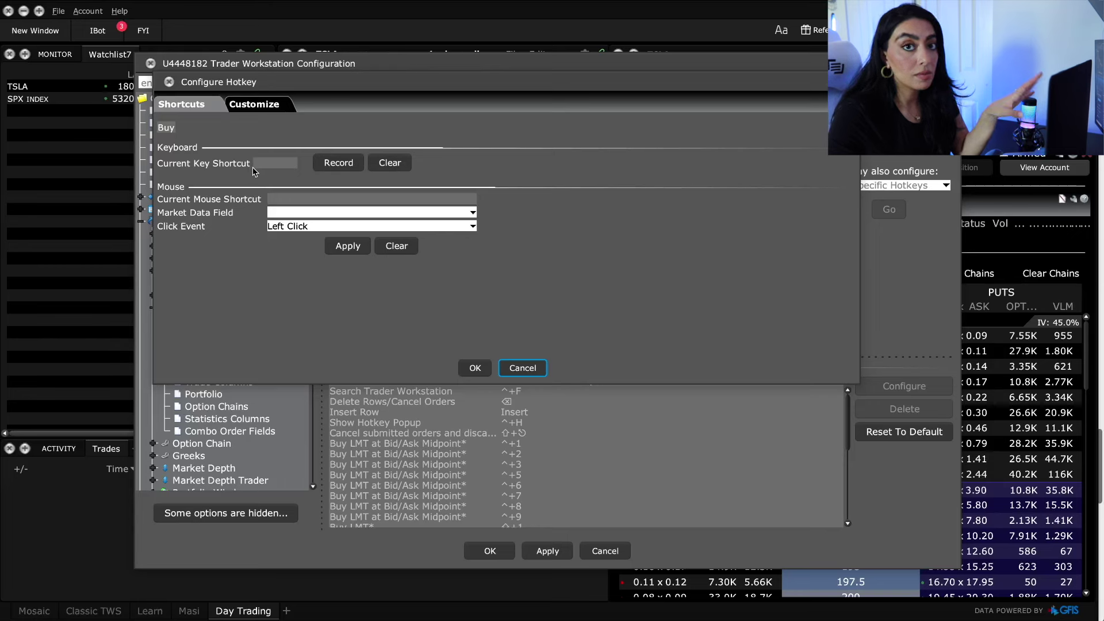
pyautogui.click(326, 165)
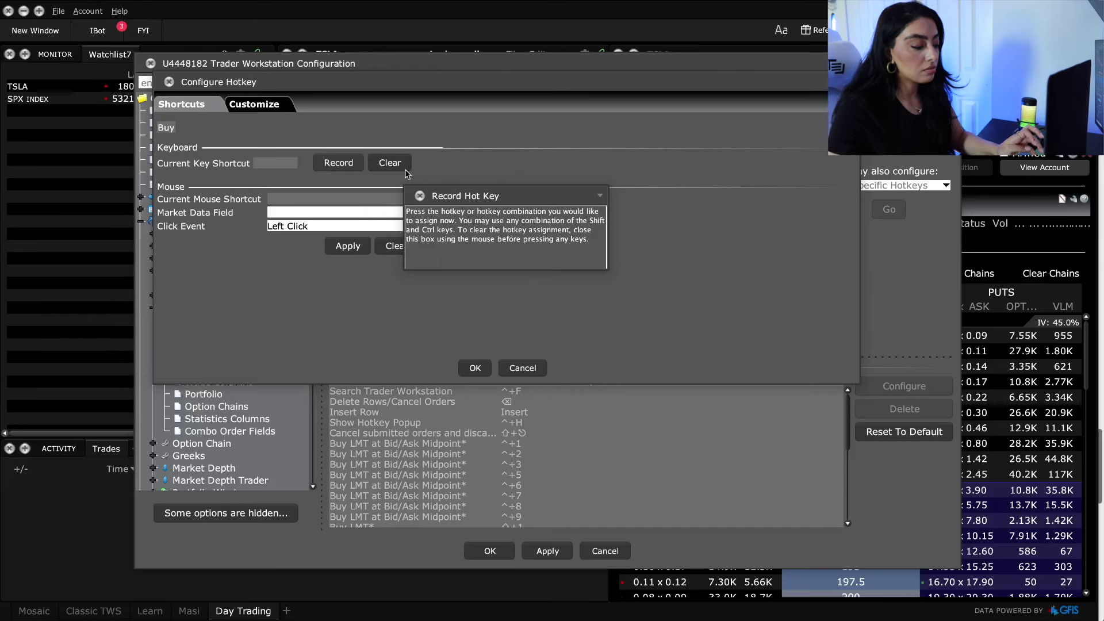
pyautogui.hotkey('shift', 't')
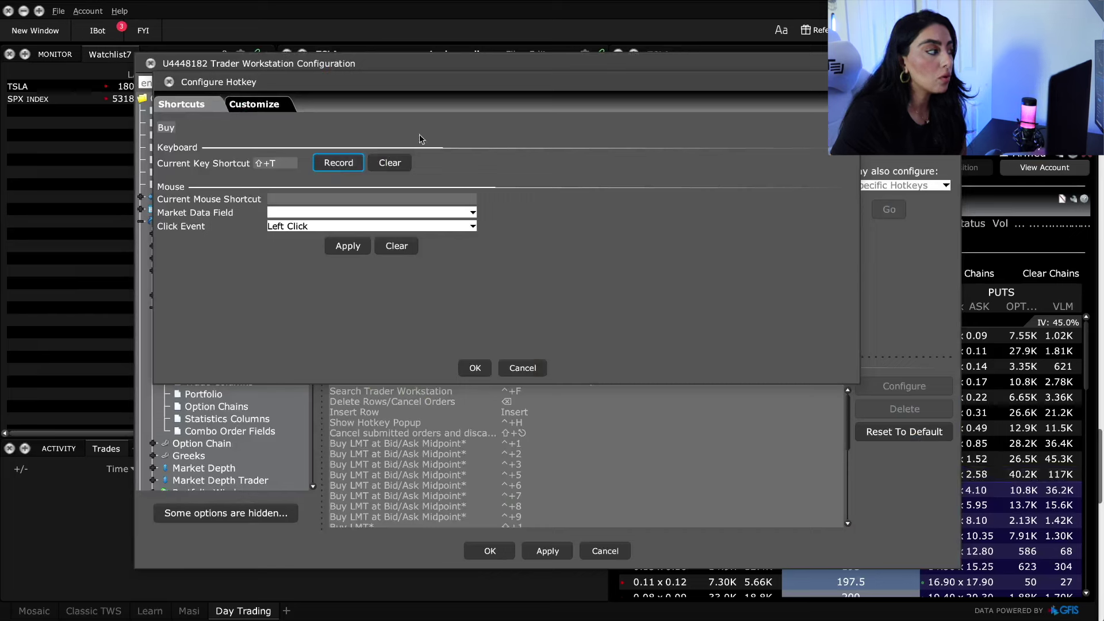
# Customize the Buy hotkey's order size as Absolute with a value of 1.
pyautogui.click(267, 106)
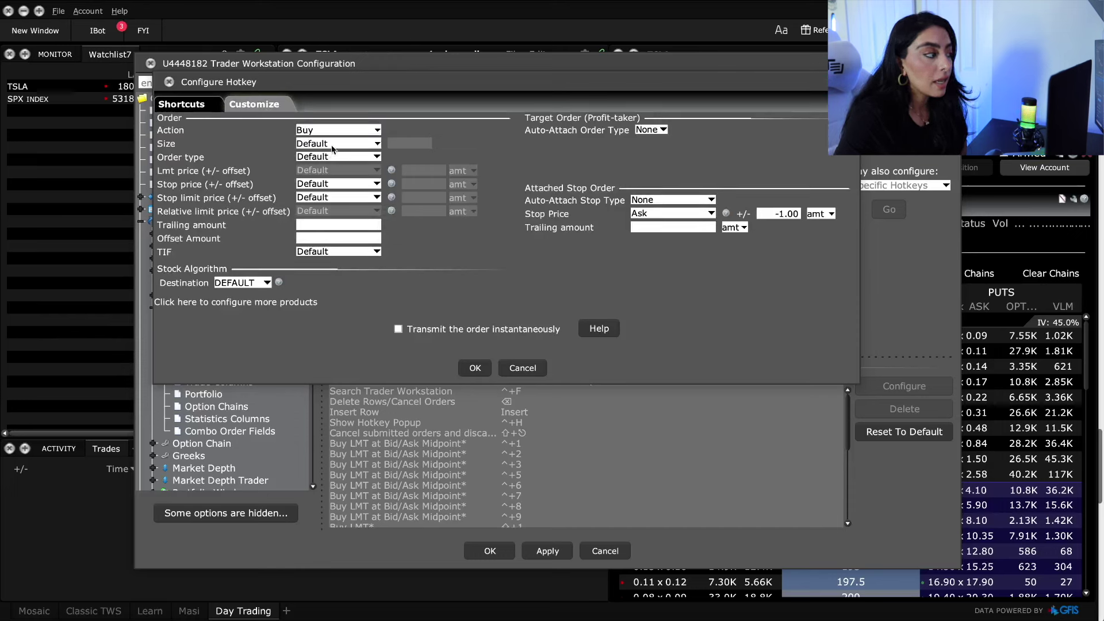
pyautogui.click(334, 144)
pyautogui.click(325, 167)
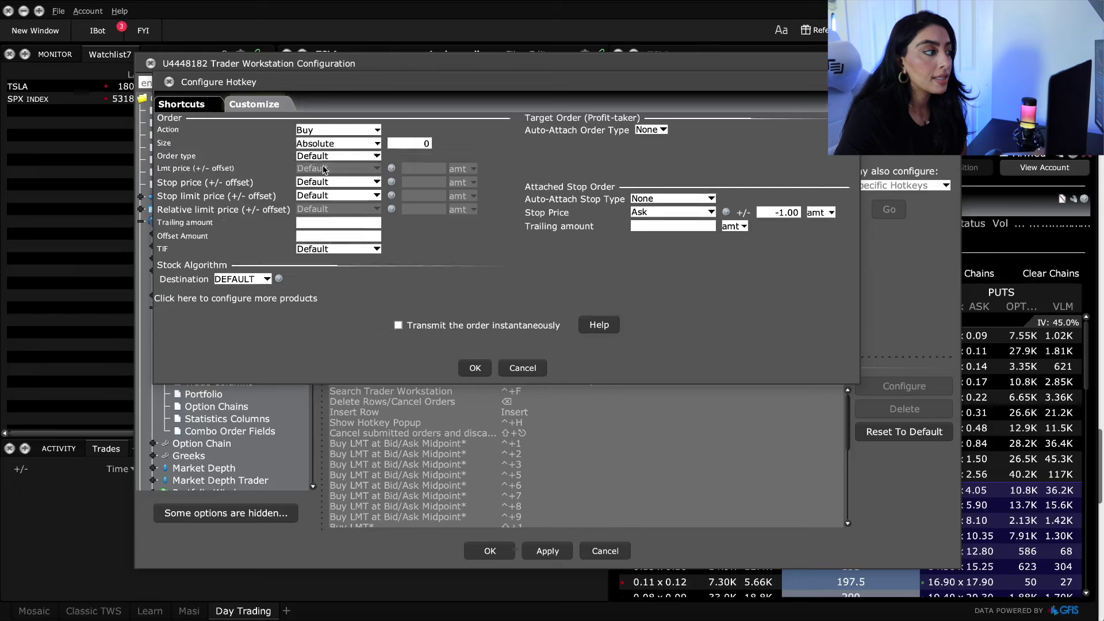
pyautogui.doubleClick(429, 143)
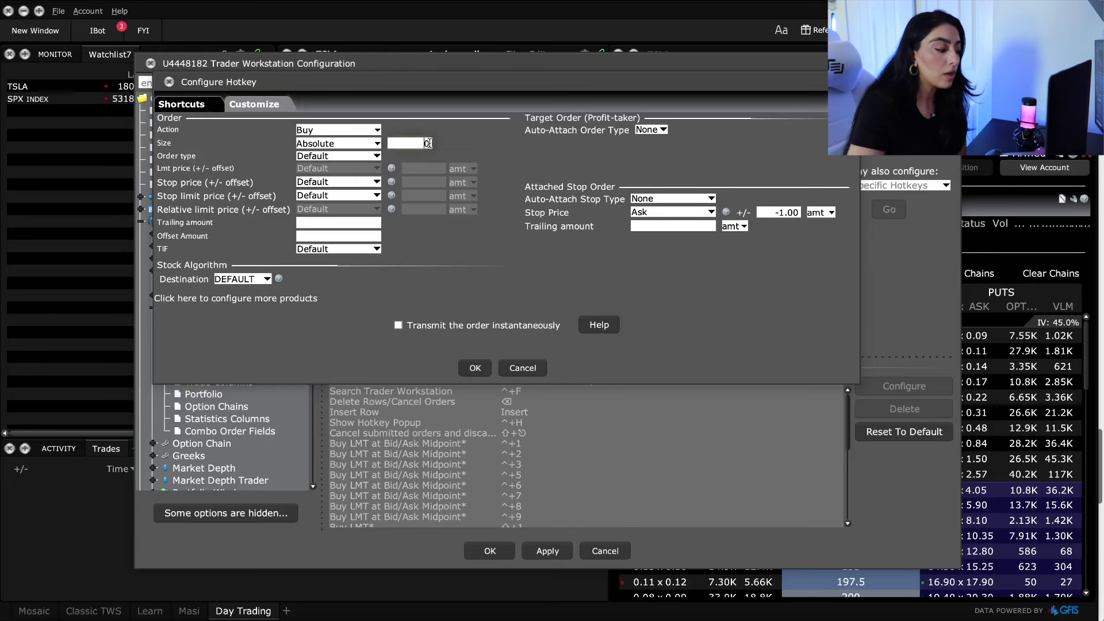
pyautogui.write('1')
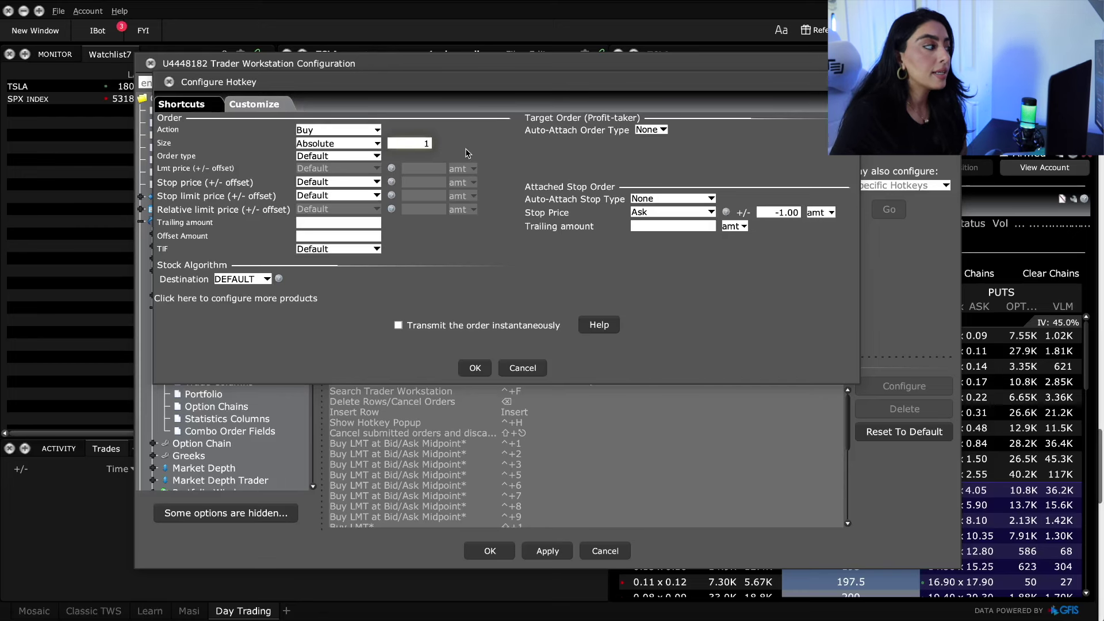
# Set the Buy hotkey's order type to LMT and base its limit price on Ask.
pyautogui.click(349, 157)
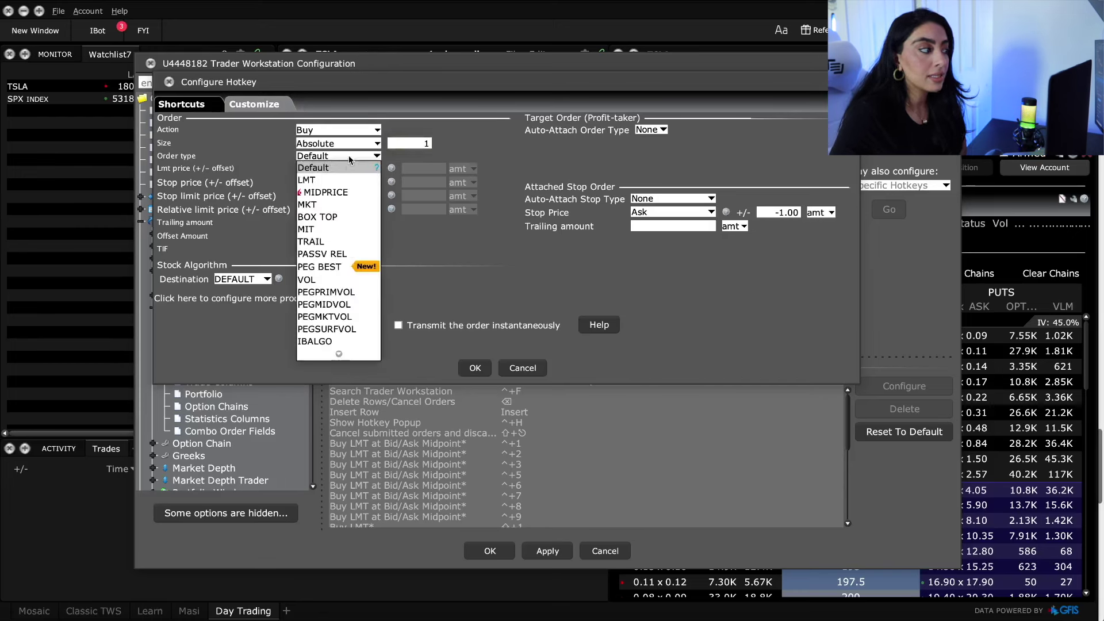
pyautogui.click(343, 180)
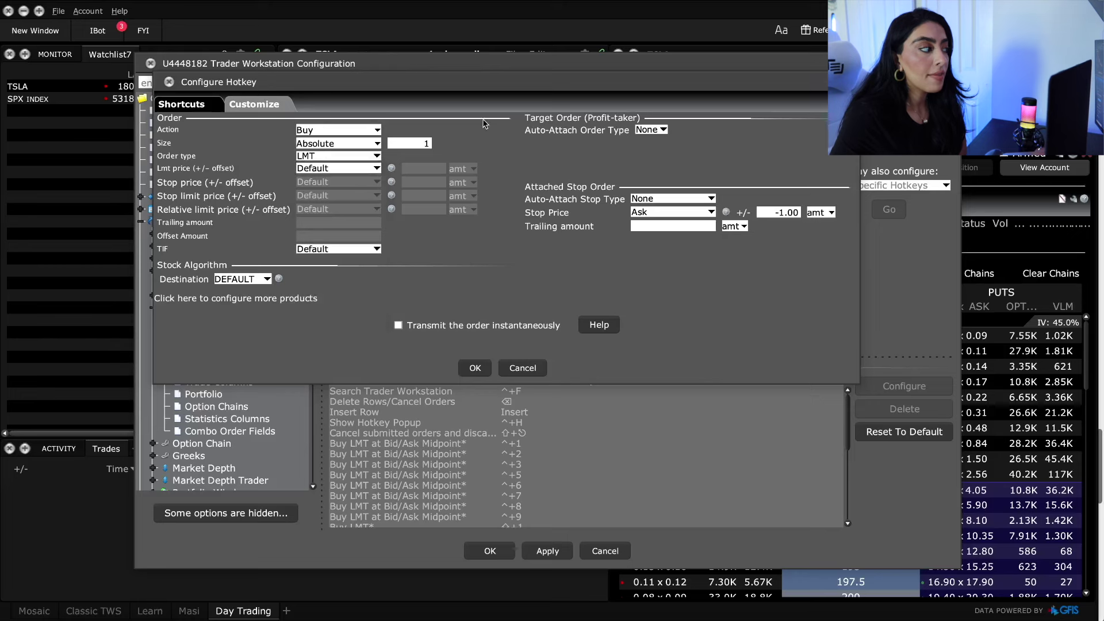
pyautogui.click(331, 170)
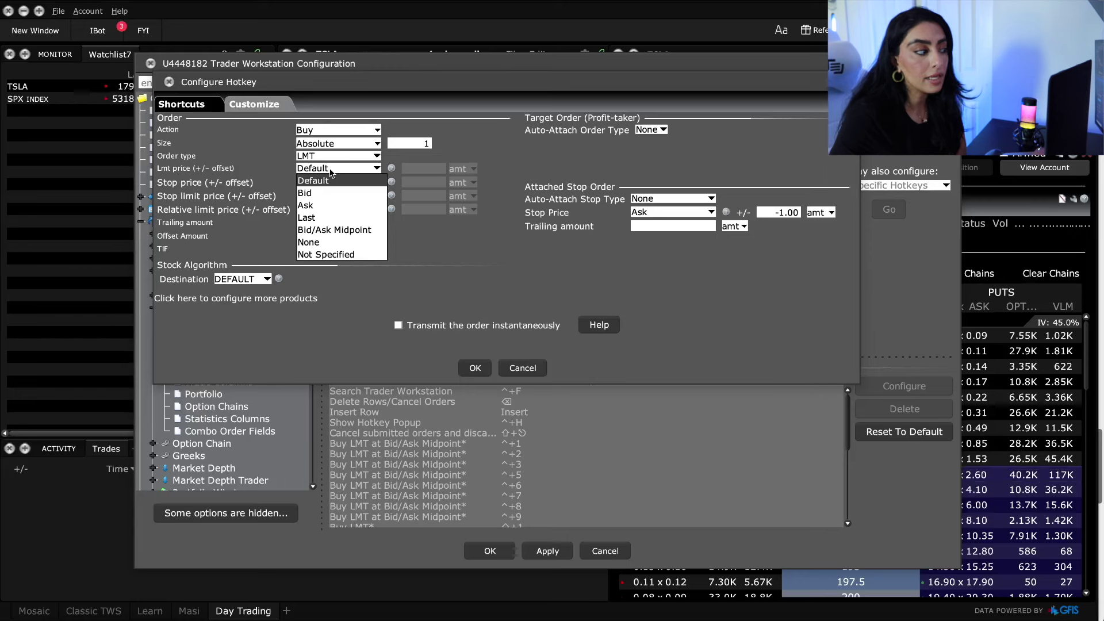
pyautogui.click(335, 207)
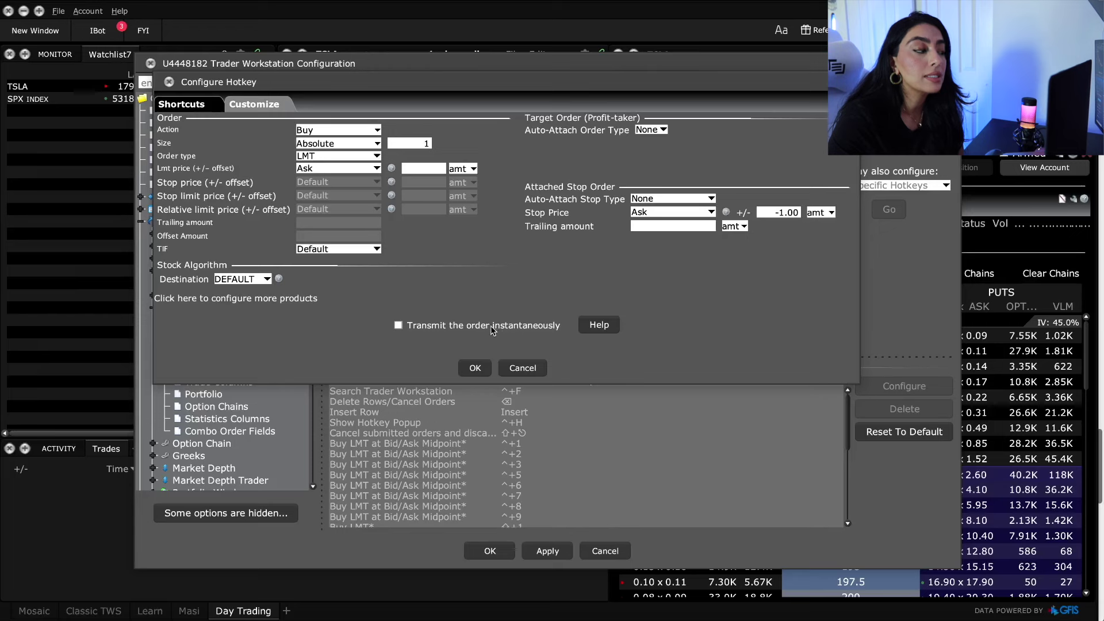
# Enable instantaneous order transmission for the Buy hotkey, accept the agreement, save the hotkey and check it in the configured shortcuts.
pyautogui.click(492, 328)
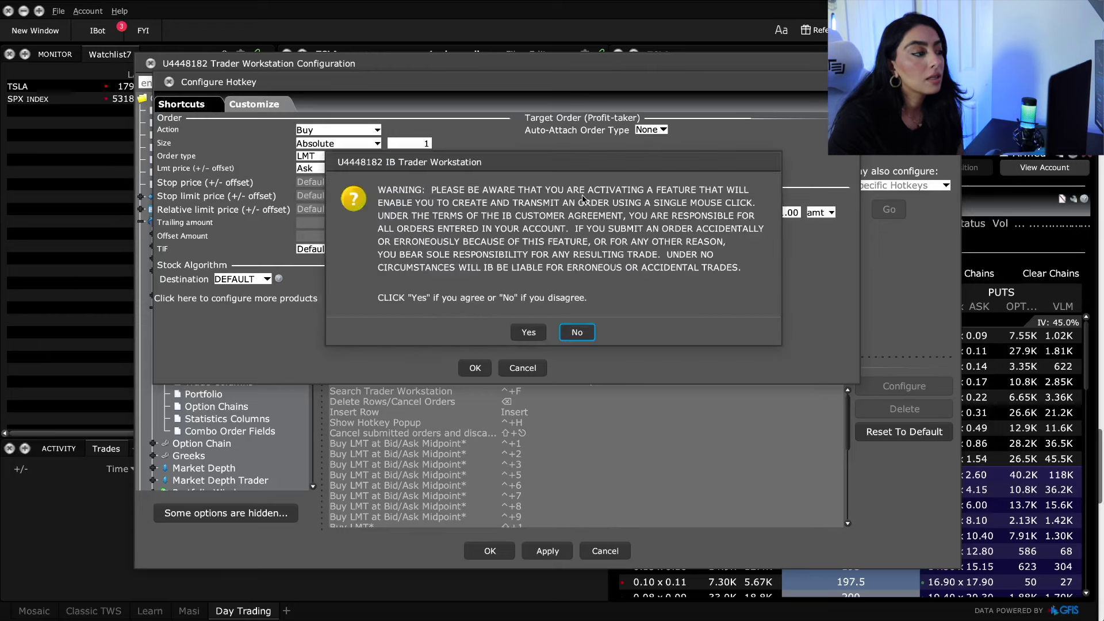
pyautogui.click(529, 333)
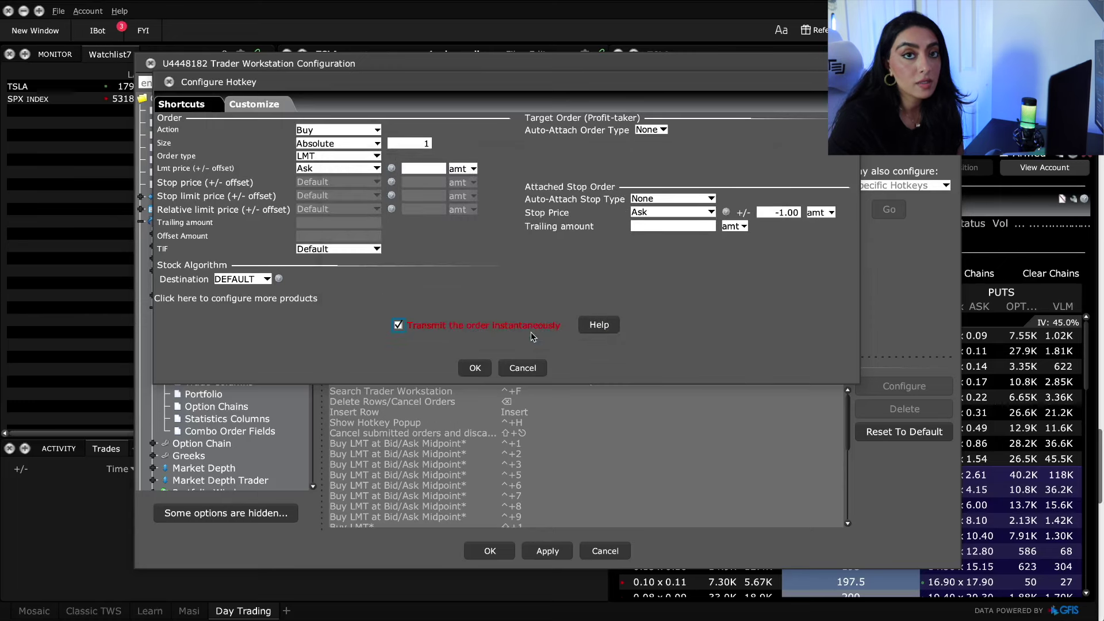
pyautogui.click(484, 371)
pyautogui.scroll(-6, 489, 495)
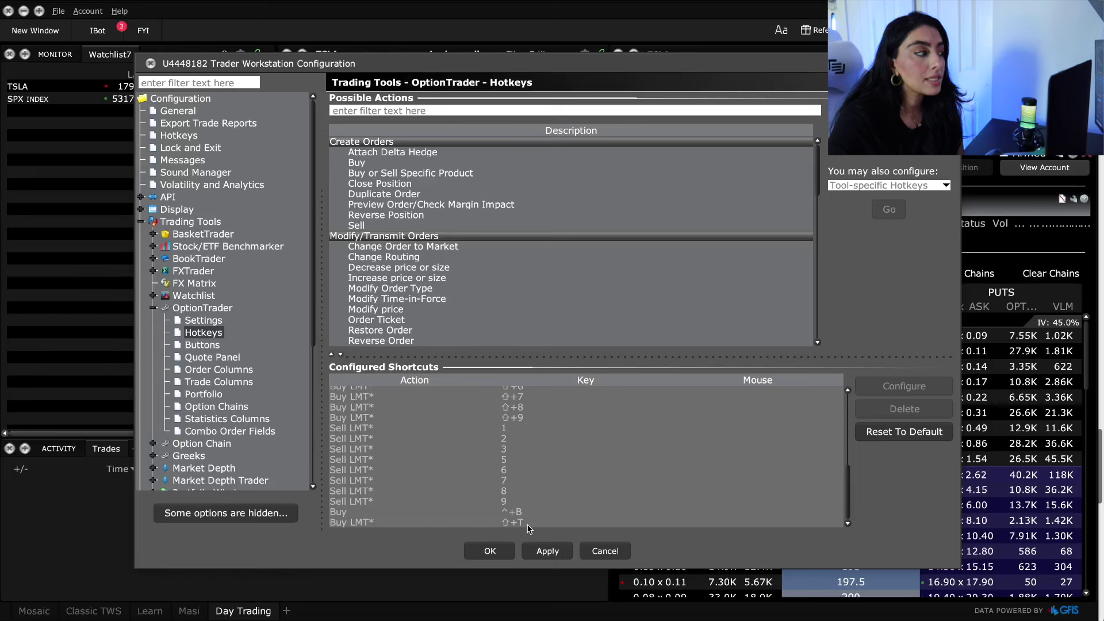
pyautogui.scroll(-5, 431, 199)
pyautogui.scroll(5, 413, 230)
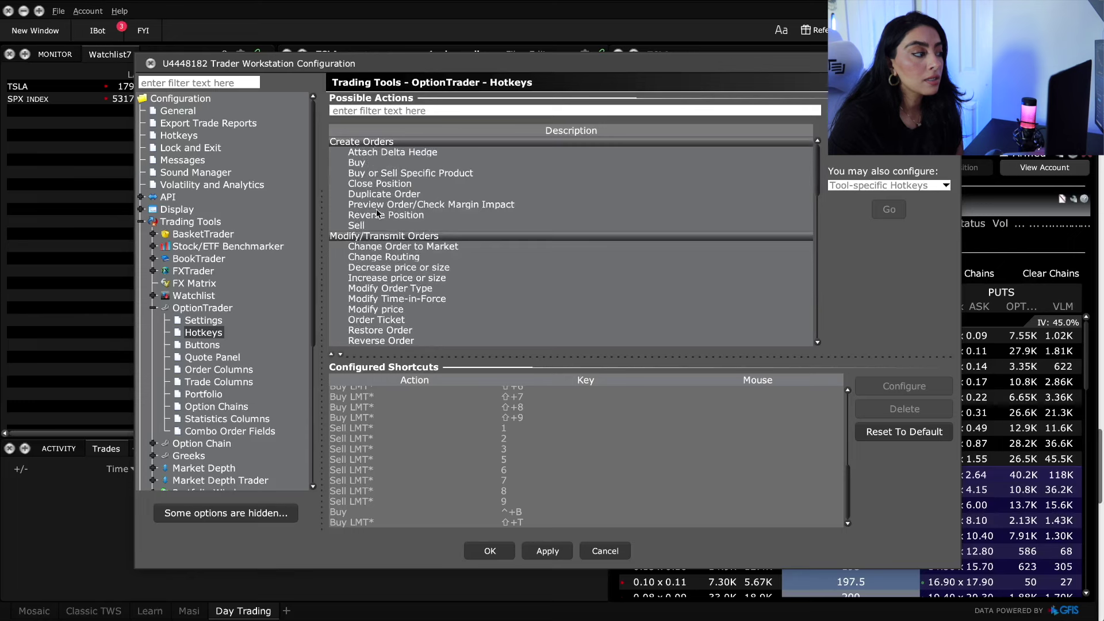
# Configure the Sell action with Shift+S as its keyboard shortcut.
pyautogui.click(368, 225)
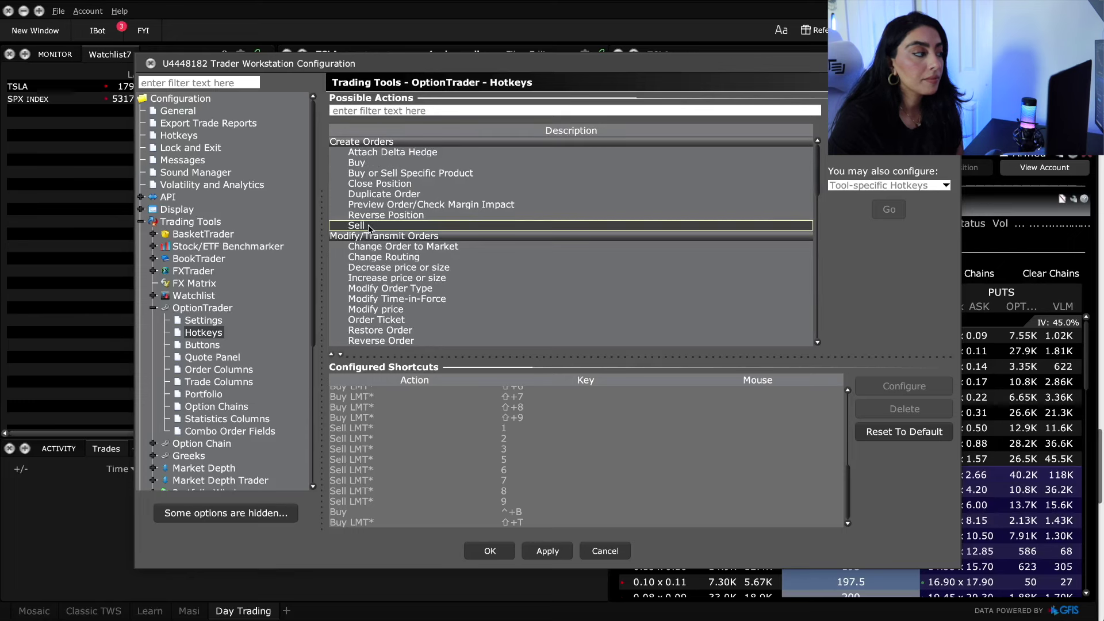
pyautogui.doubleClick(368, 225)
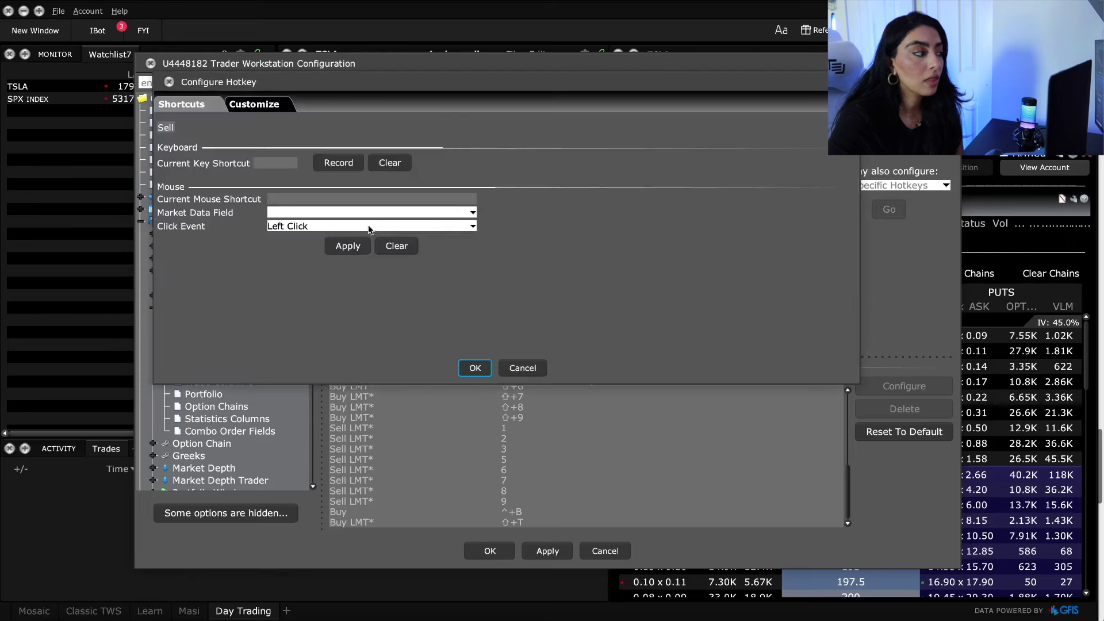
pyautogui.click(340, 162)
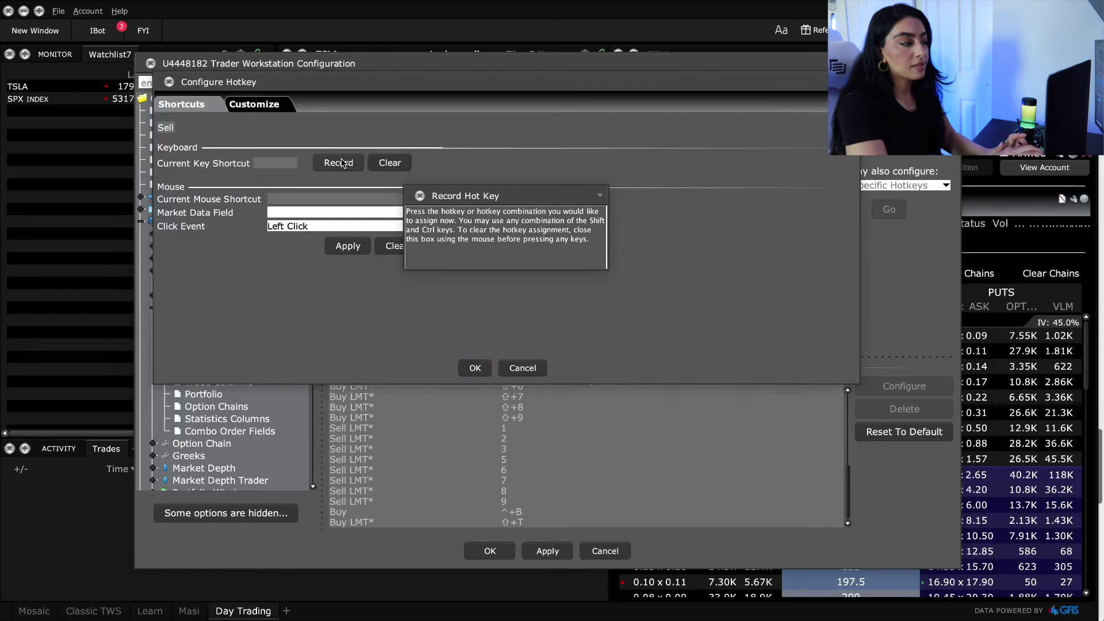
pyautogui.hotkey('shift', 's')
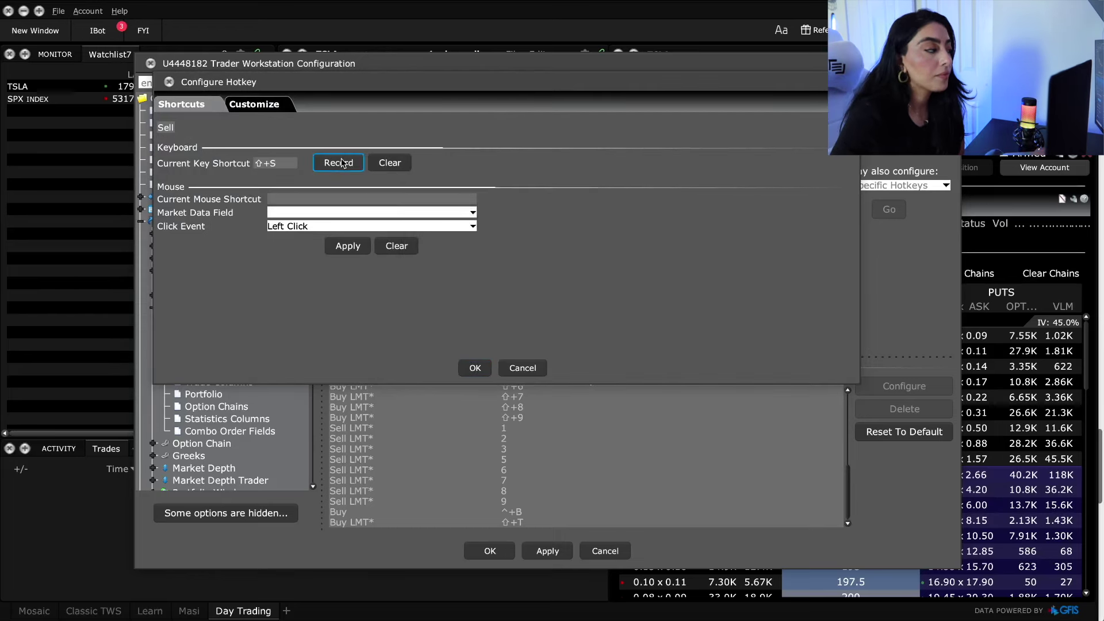
# Customize the Sell hotkey's order size as Absolute with a value of 1.
pyautogui.click(272, 106)
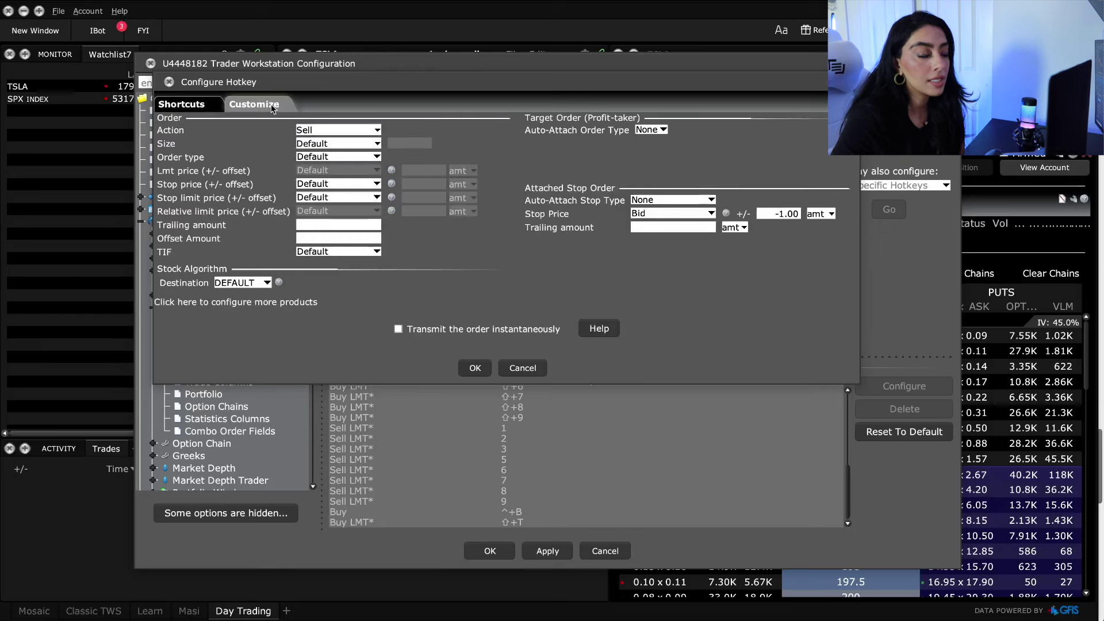
pyautogui.click(326, 148)
pyautogui.click(333, 167)
pyautogui.click(426, 144)
pyautogui.press('BackSpace')
pyautogui.write('1')
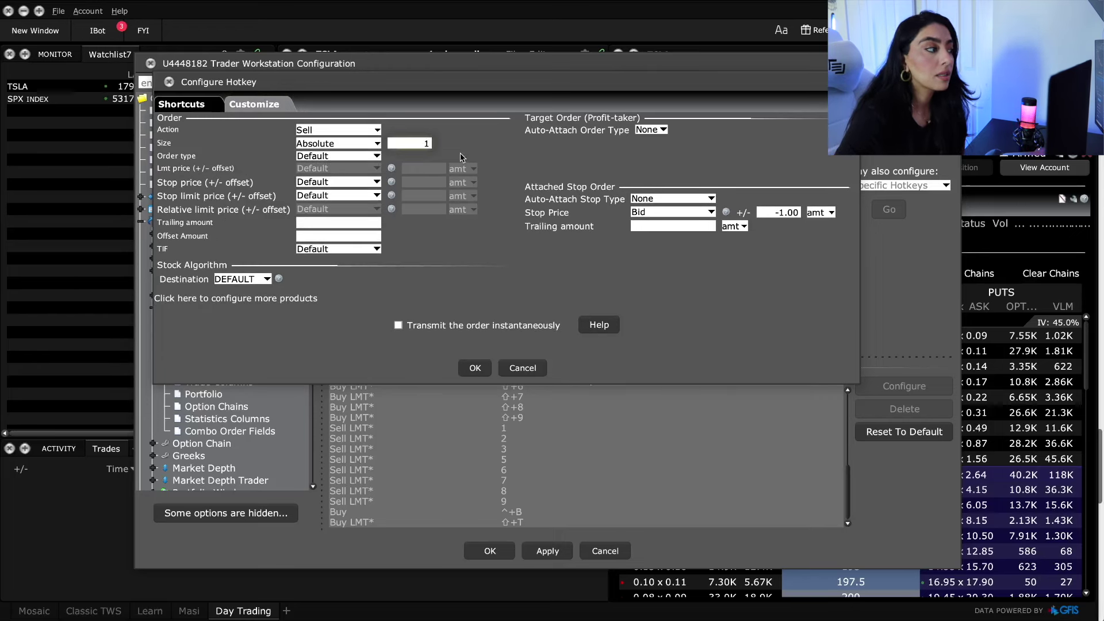
# Set the Sell hotkey's order type to LMT and base its limit price on Bid.
pyautogui.click(374, 160)
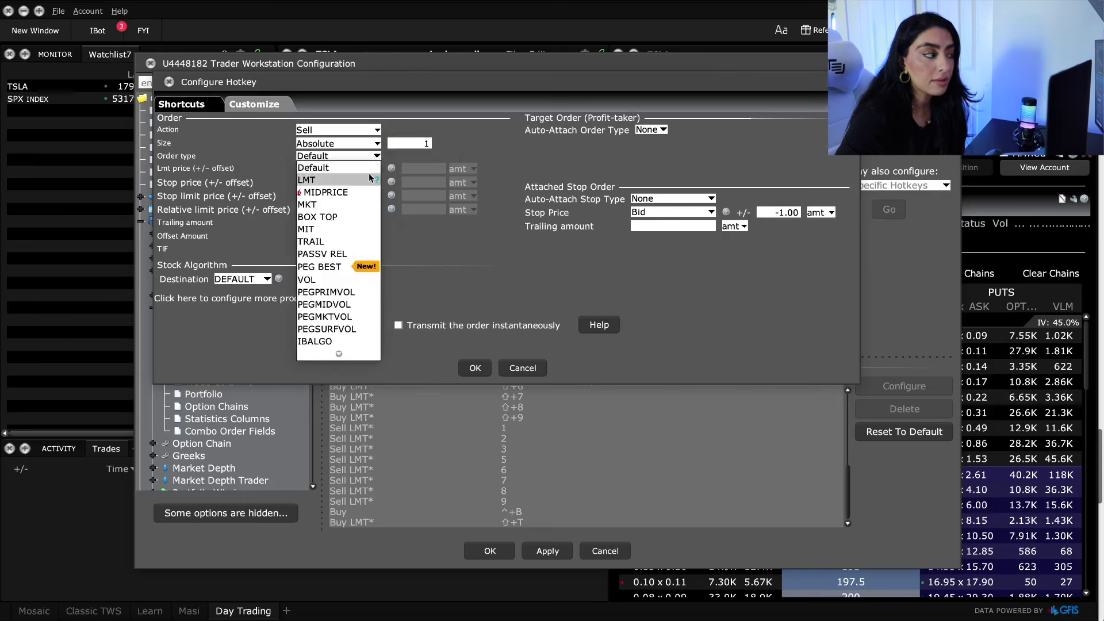
pyautogui.click(369, 178)
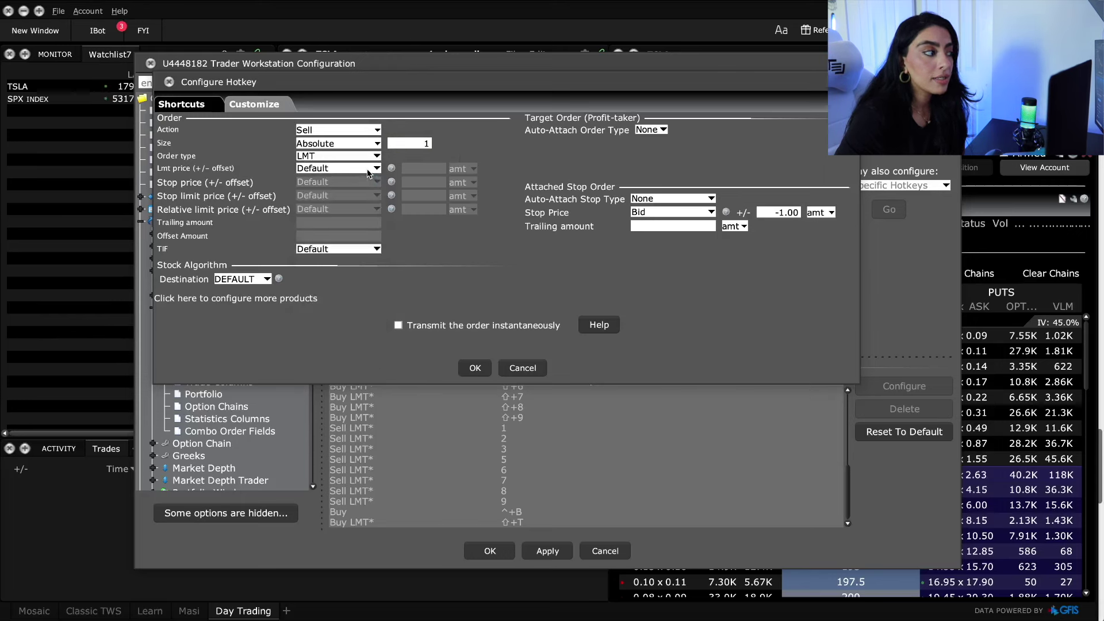
pyautogui.click(359, 169)
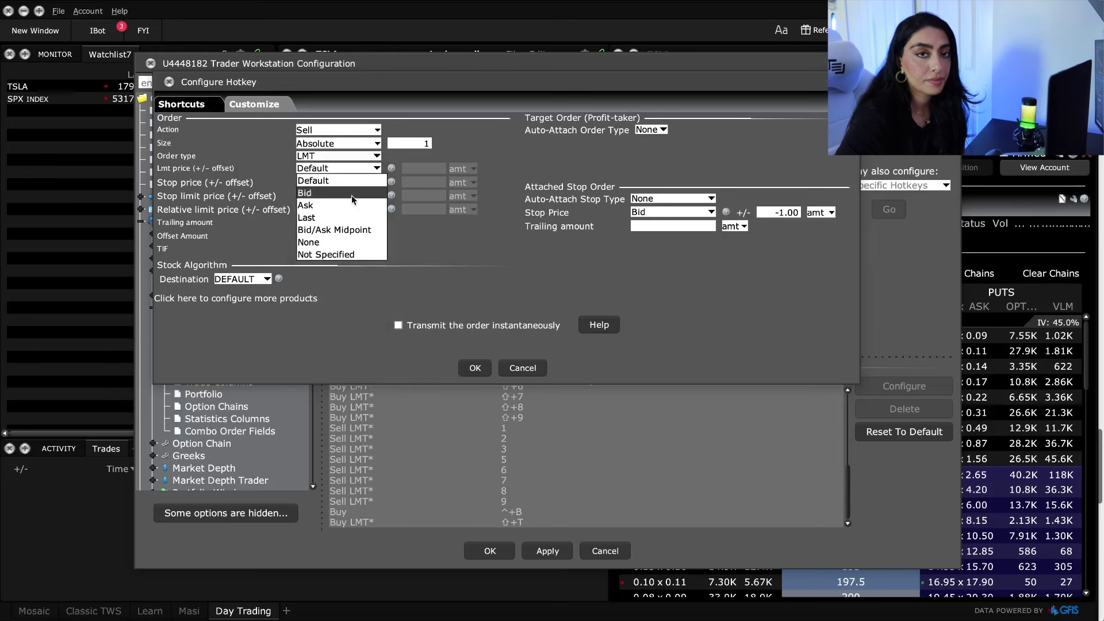
pyautogui.click(352, 195)
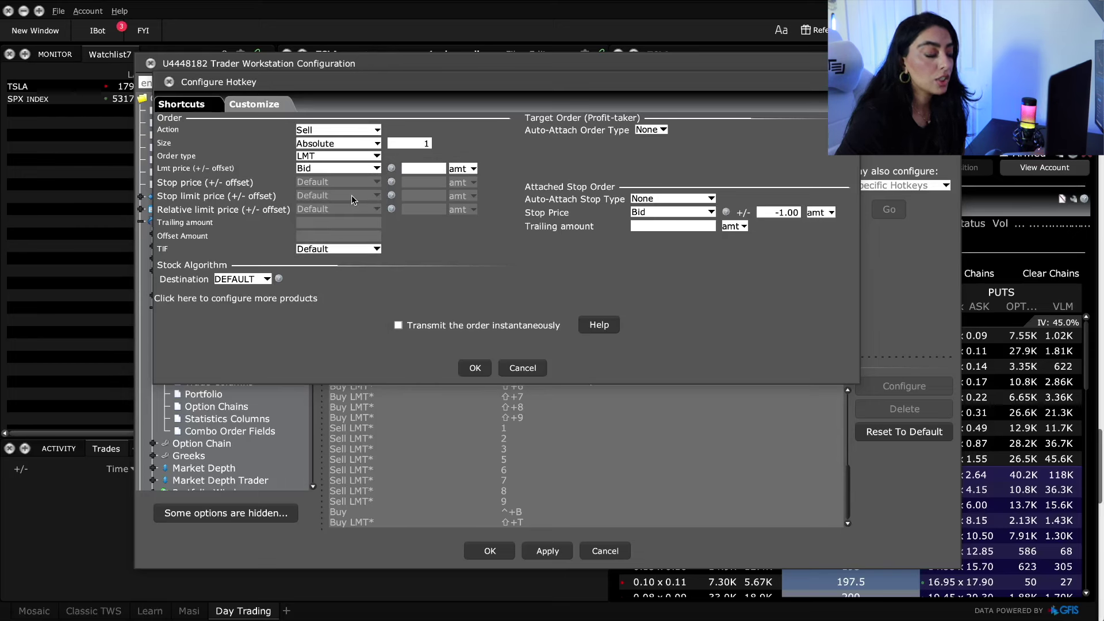
# Enable instantaneous order transmission for the Sell hotkey, accept the agreement and save the hotkey.
pyautogui.click(398, 325)
pyautogui.click(532, 334)
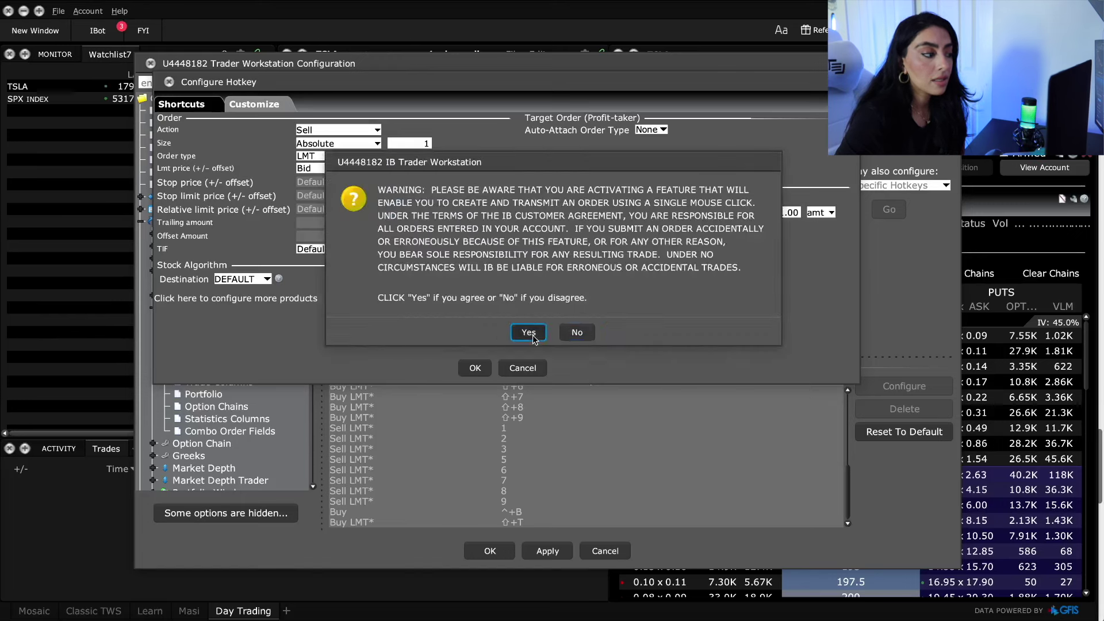
pyautogui.click(472, 368)
pyautogui.scroll(-1, 496, 495)
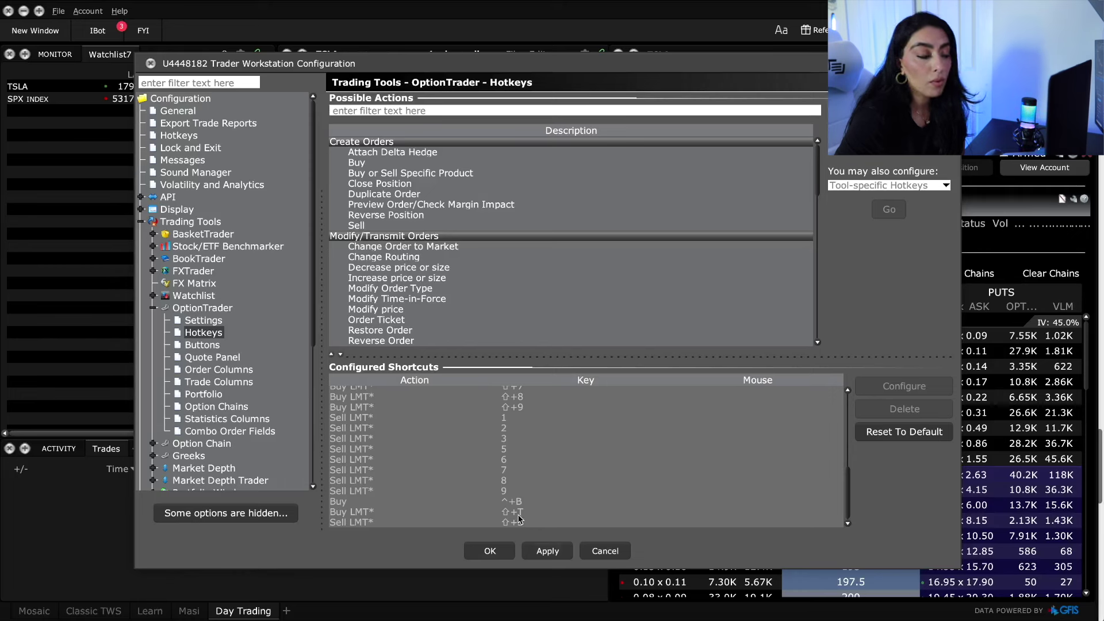
# Reopen the Shift+T Buy LMT hotkey to review its custom order settings and leave without changes.
pyautogui.click(466, 520)
pyautogui.doubleClick(469, 512)
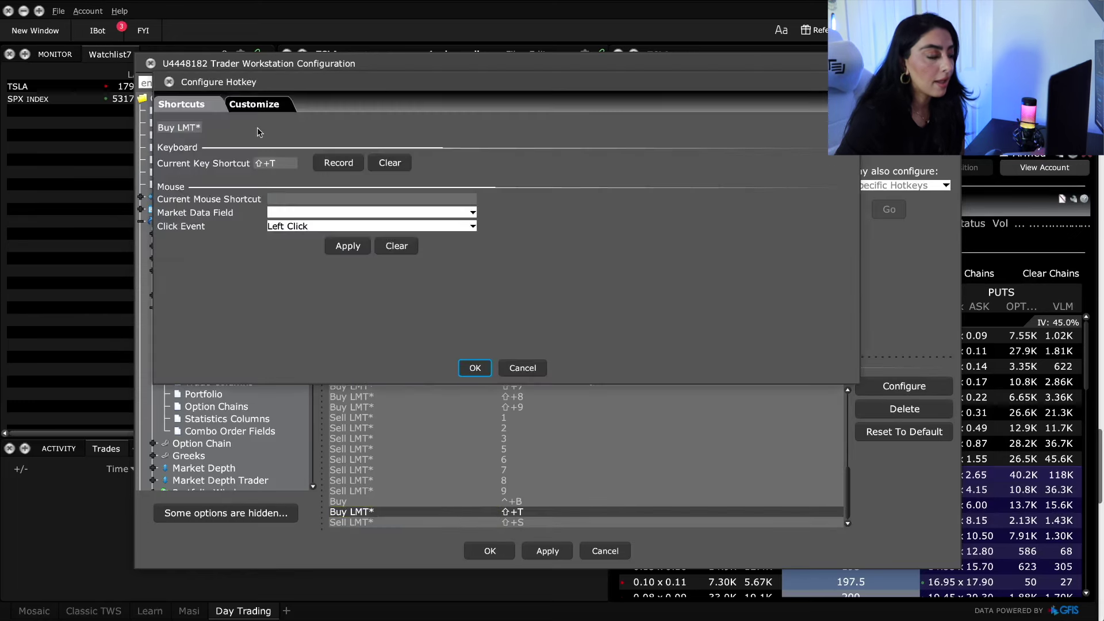
pyautogui.click(270, 104)
pyautogui.click(532, 368)
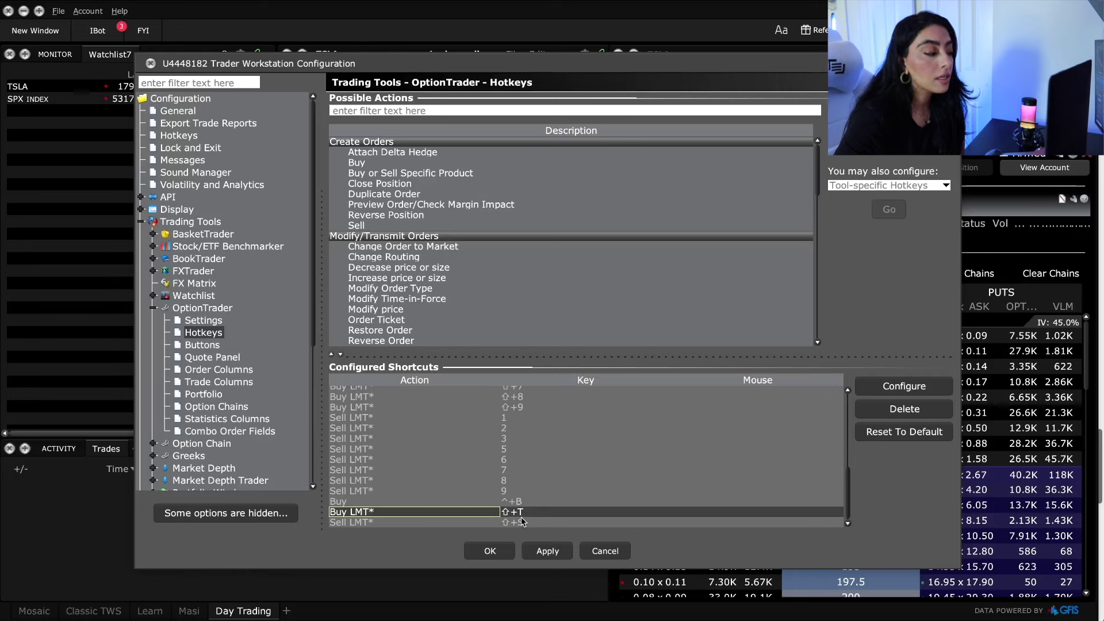
# Apply the hotkey changes and close the global configuration.
pyautogui.click(390, 524)
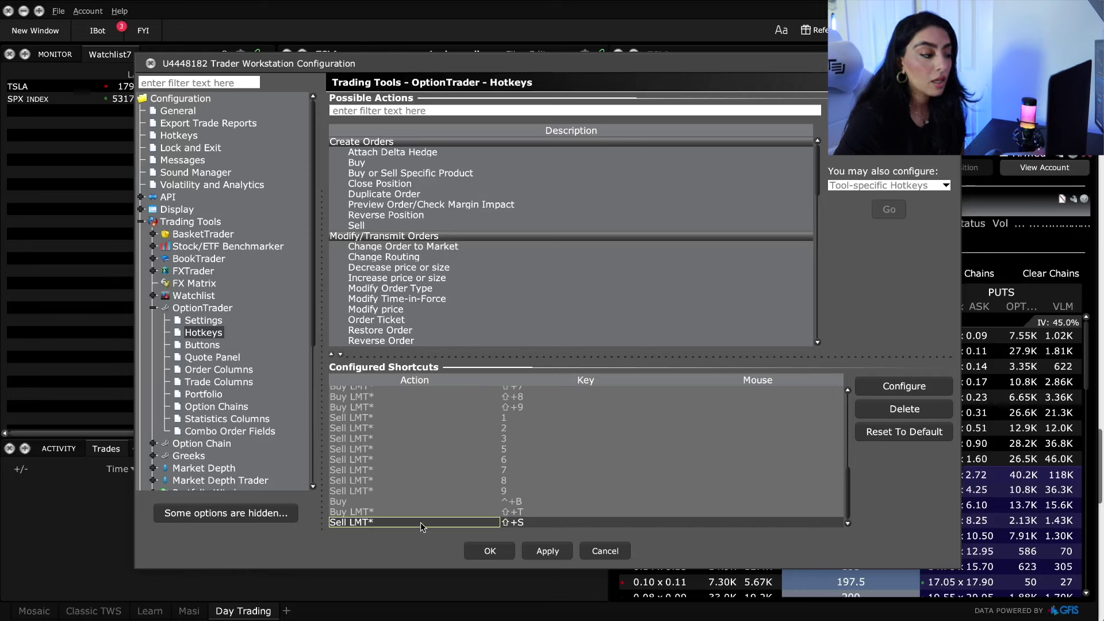
pyautogui.click(536, 555)
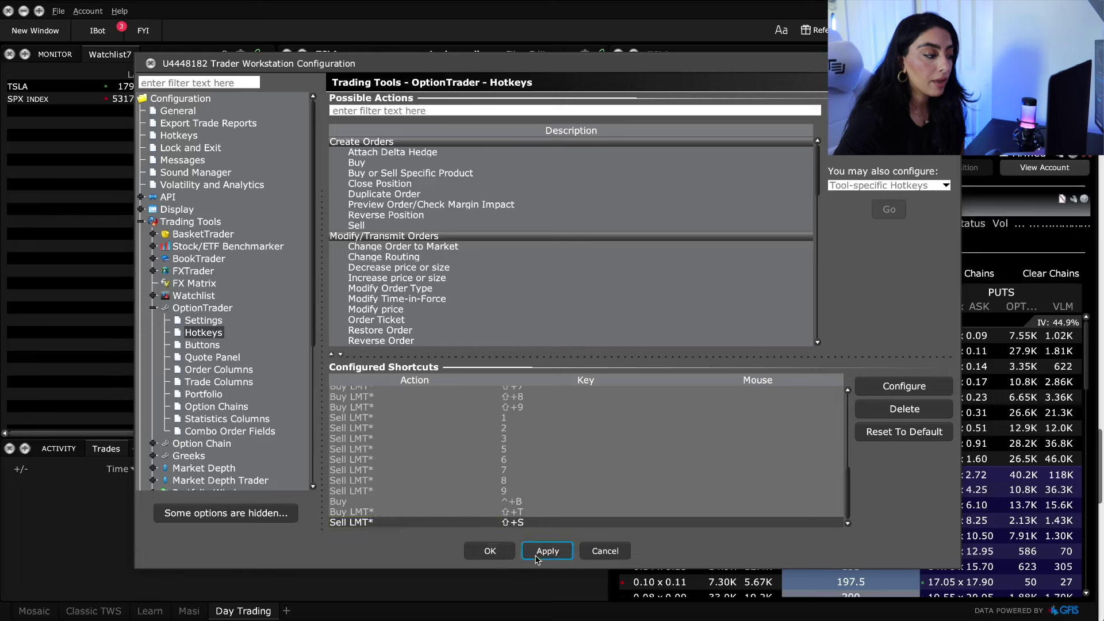
pyautogui.click(493, 550)
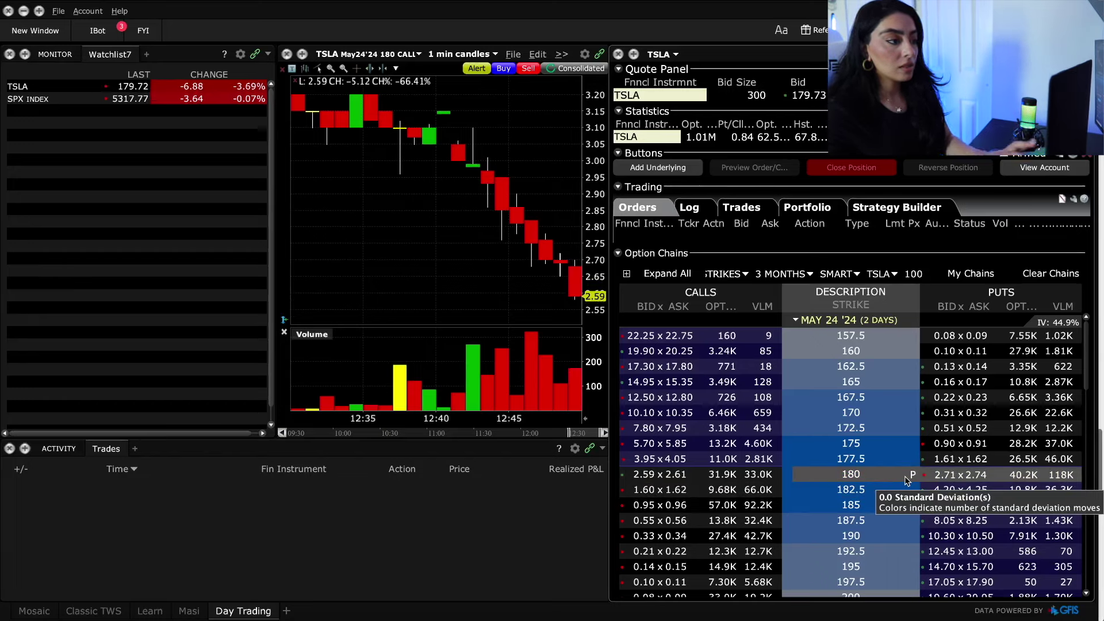
# Buy one TSLA May 24 '24 180 put with the configured Buy hotkey and sell it with the Sell hotkey.
pyautogui.click(907, 480)
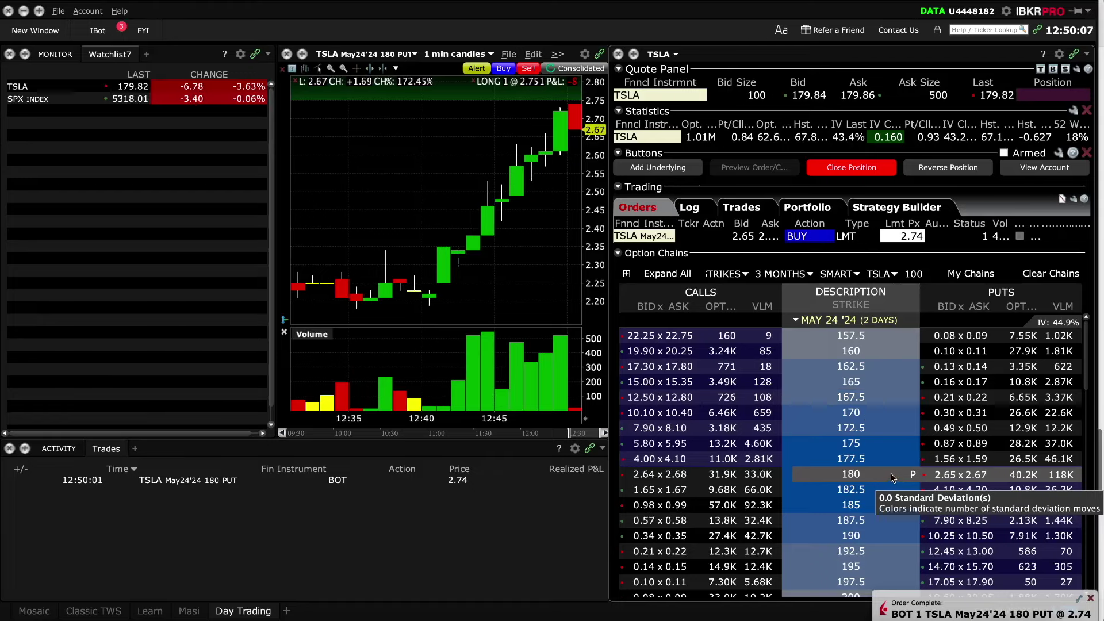
pyautogui.press('s')
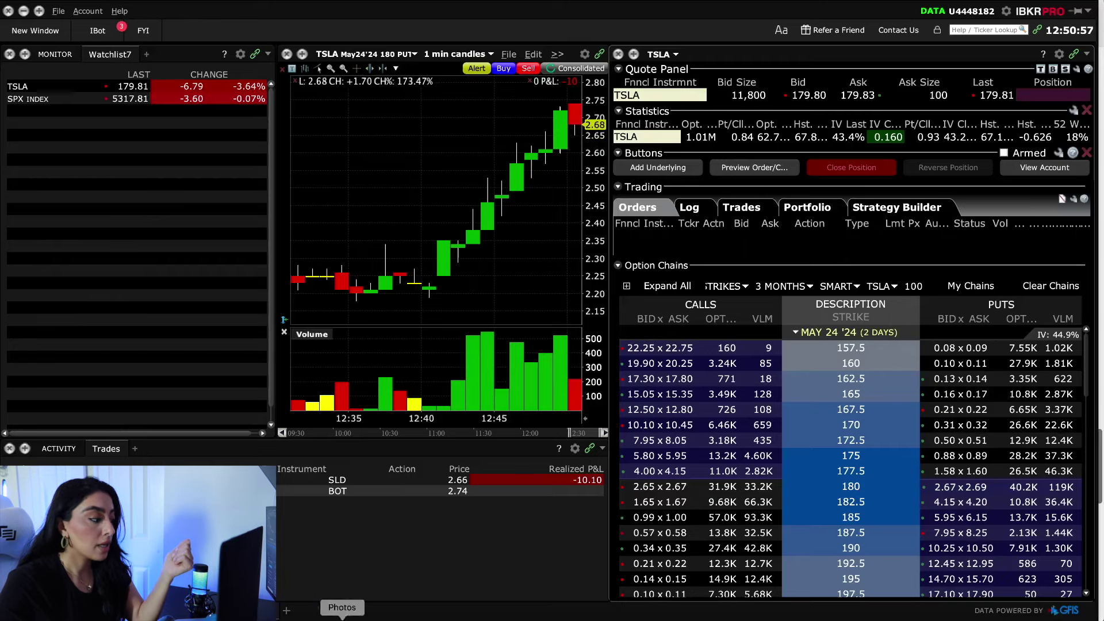
# Create a new custom layout named BOOKTRADER.
pyautogui.click(286, 612)
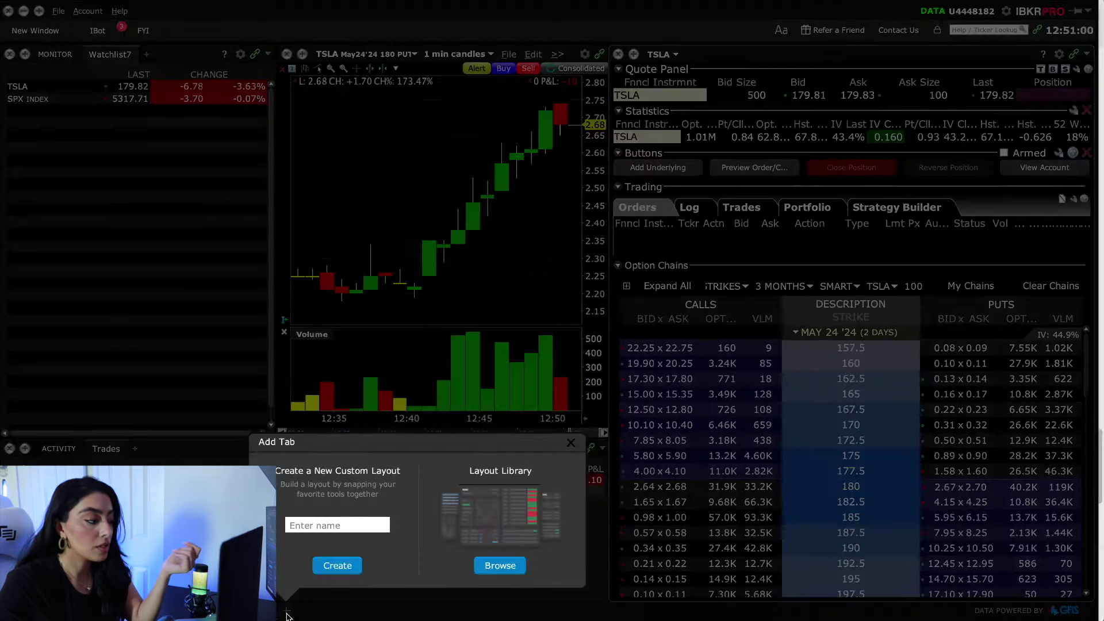
pyautogui.click(329, 529)
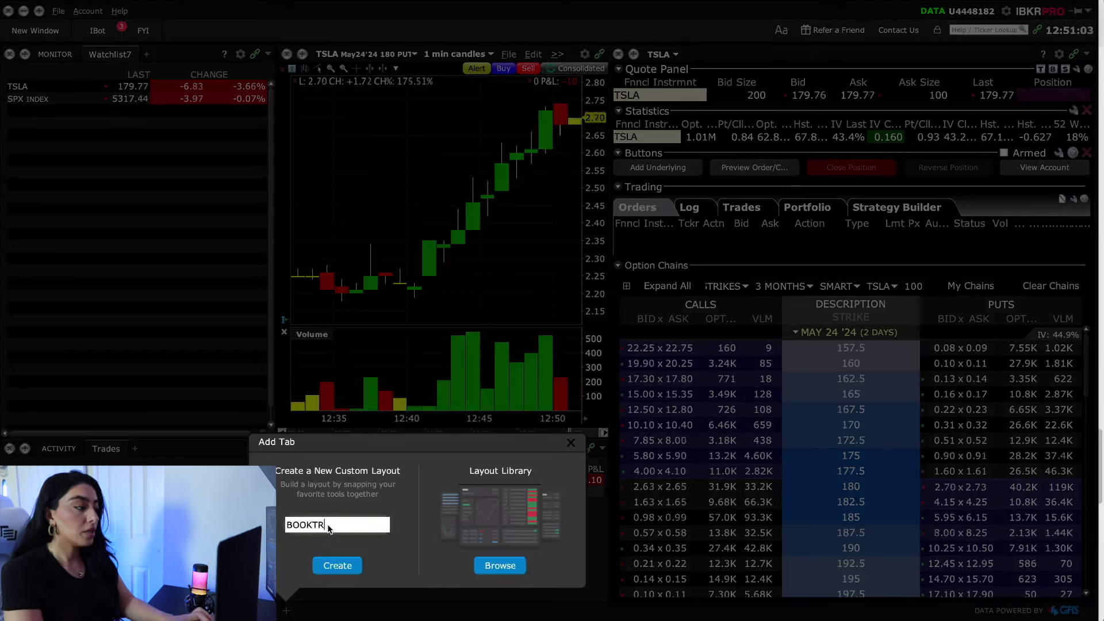
pyautogui.click(339, 565)
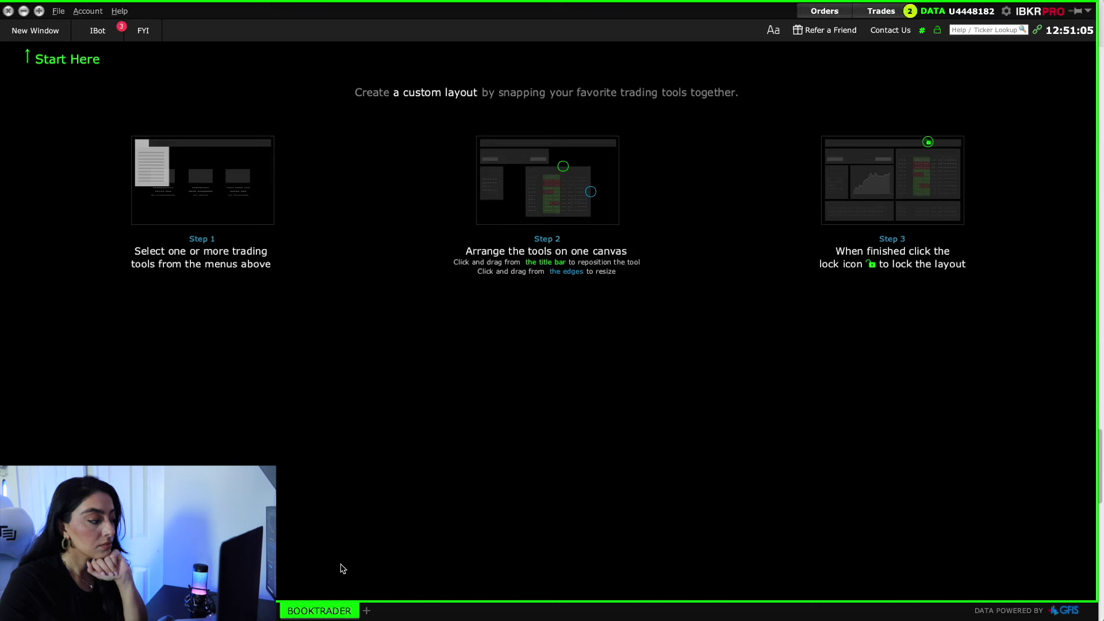
# Add the BookTrader and Option Chain tools to the BOOKTRADER layout.
pyautogui.click(42, 34)
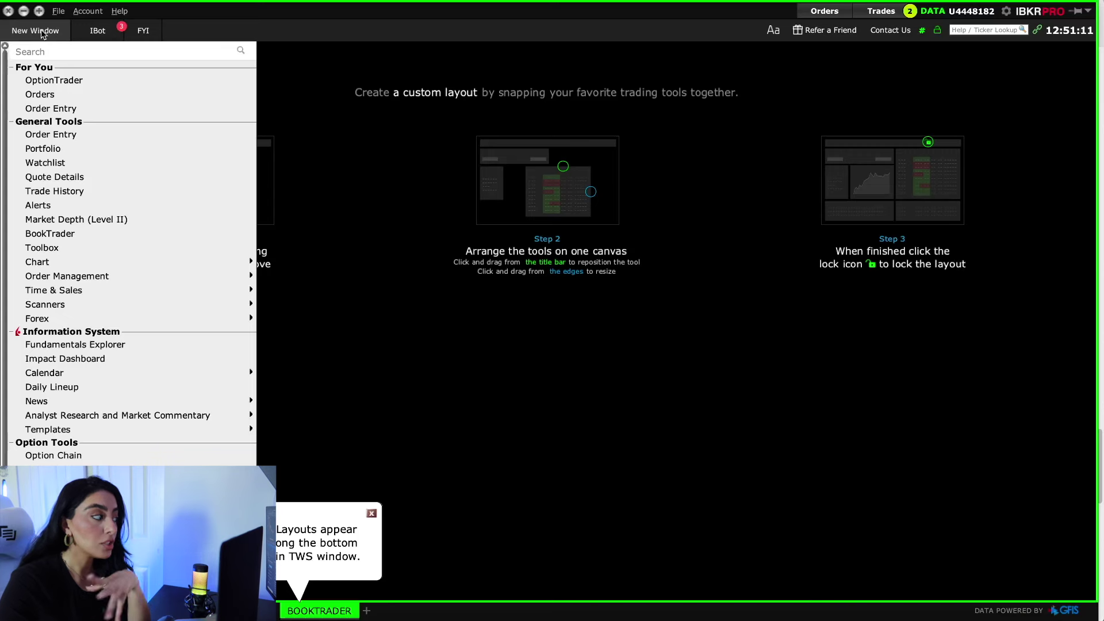
pyautogui.click(51, 234)
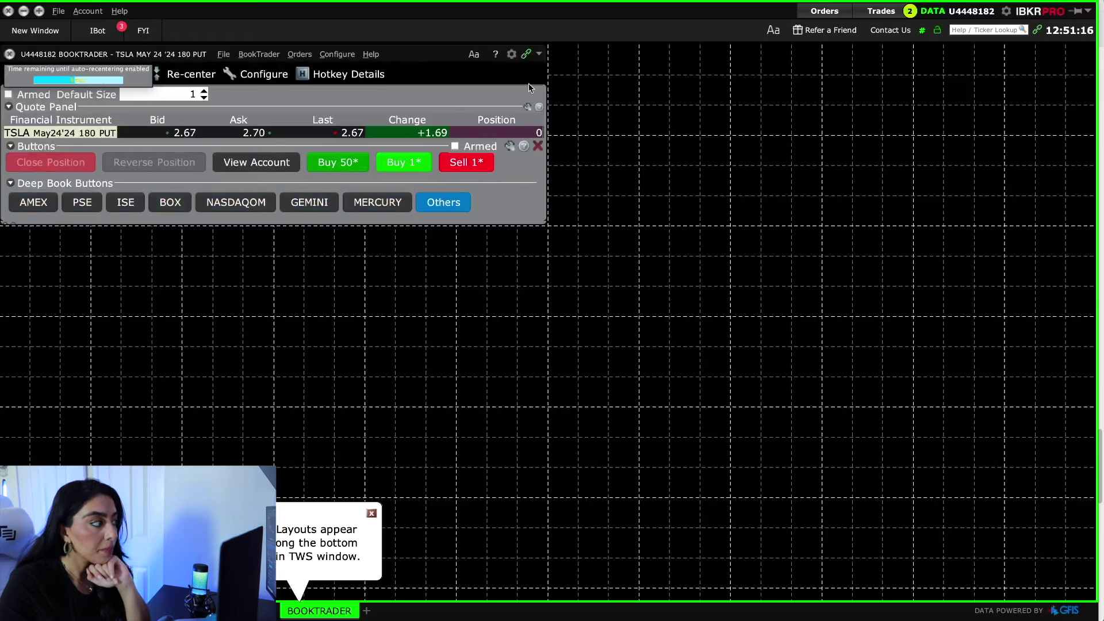
pyautogui.click(52, 34)
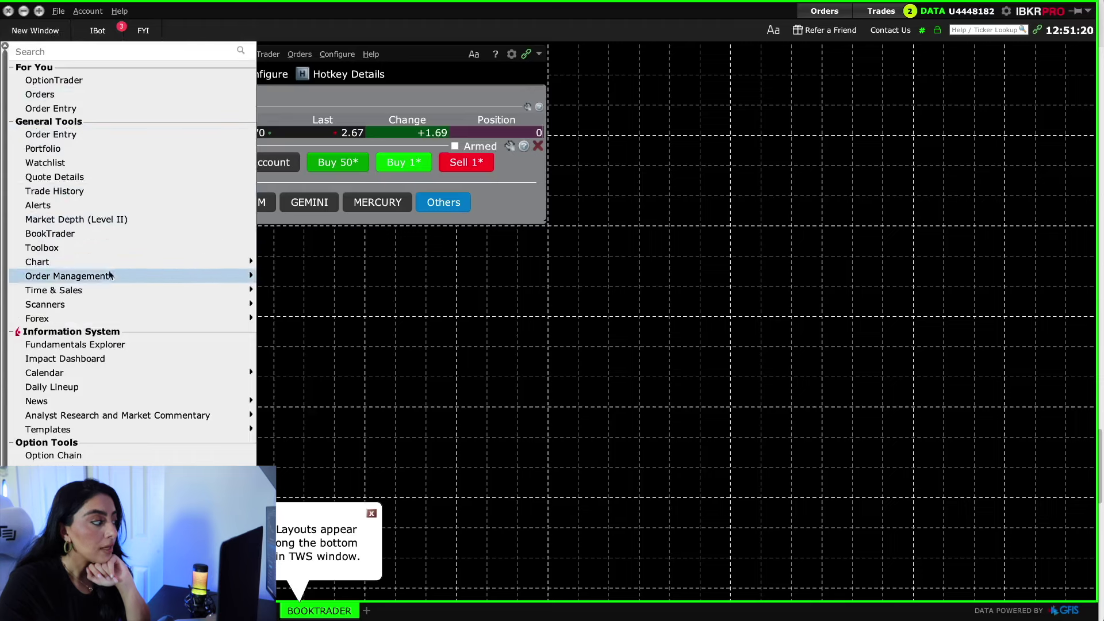
pyautogui.moveTo(132, 295)
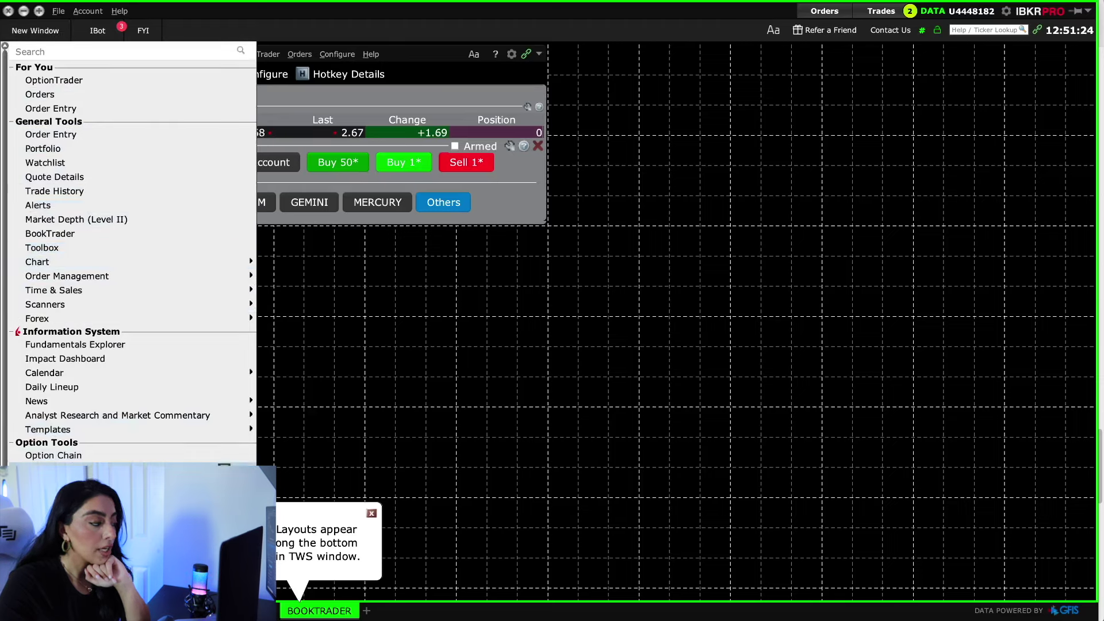
pyautogui.click(79, 455)
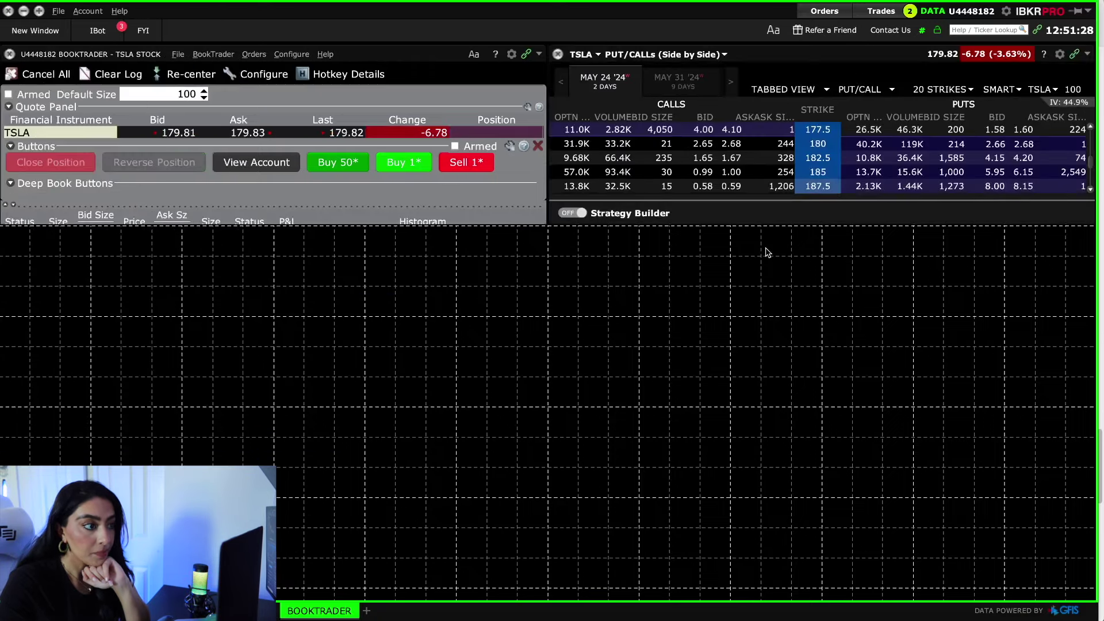
# Make the option chain taller and stack it directly beneath the BookTrader tool.
pyautogui.moveTo(819, 223); pyautogui.dragTo(880, 366)
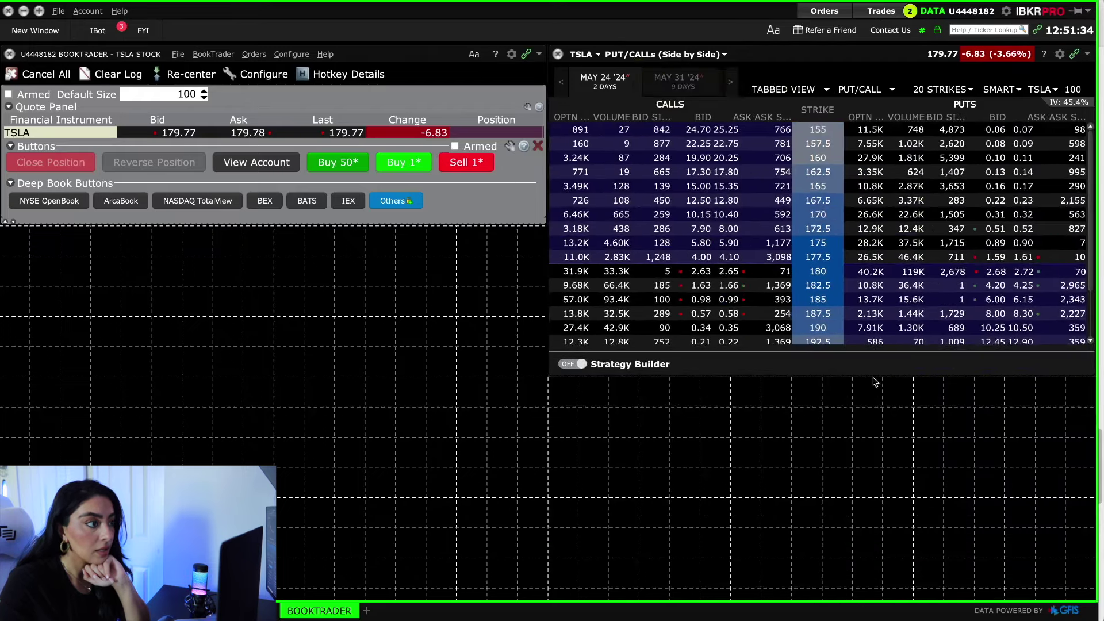
pyautogui.moveTo(828, 54); pyautogui.dragTo(889, 324)
pyautogui.moveTo(406, 67); pyautogui.dragTo(898, 223)
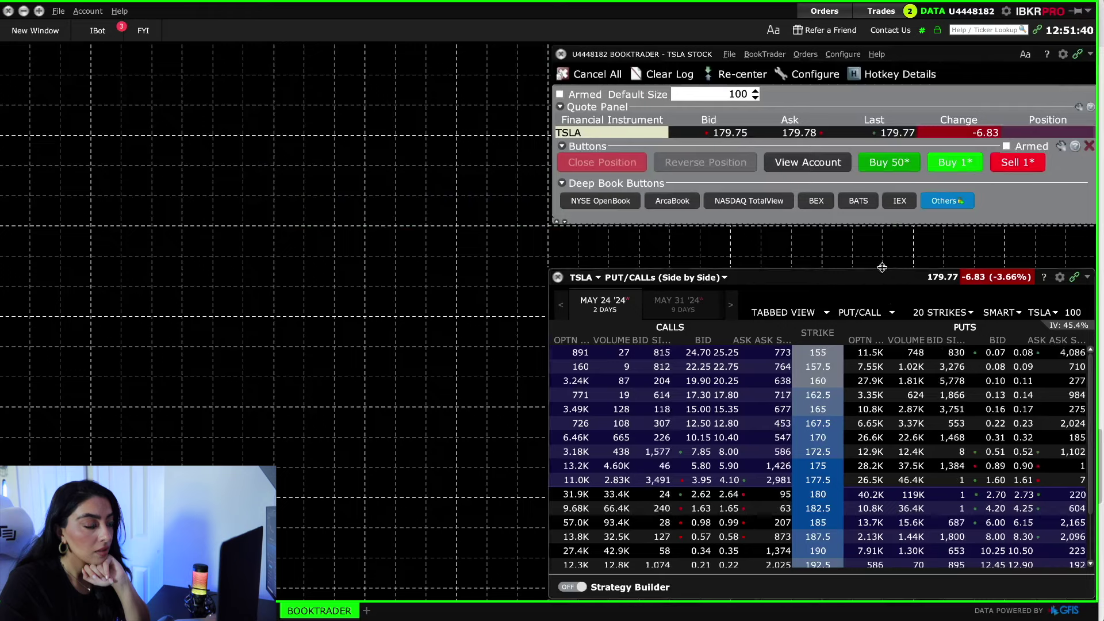
pyautogui.moveTo(882, 267); pyautogui.dragTo(880, 225)
# Add a standard chart to the free area of the BOOKTRADER layout.
pyautogui.click(65, 38)
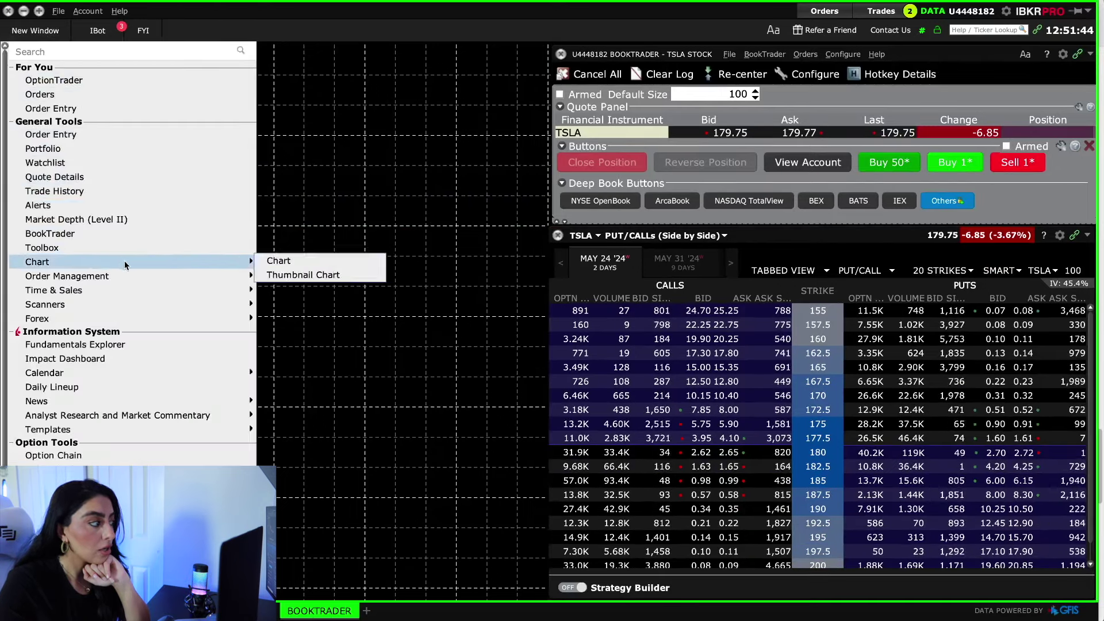
pyautogui.click(278, 260)
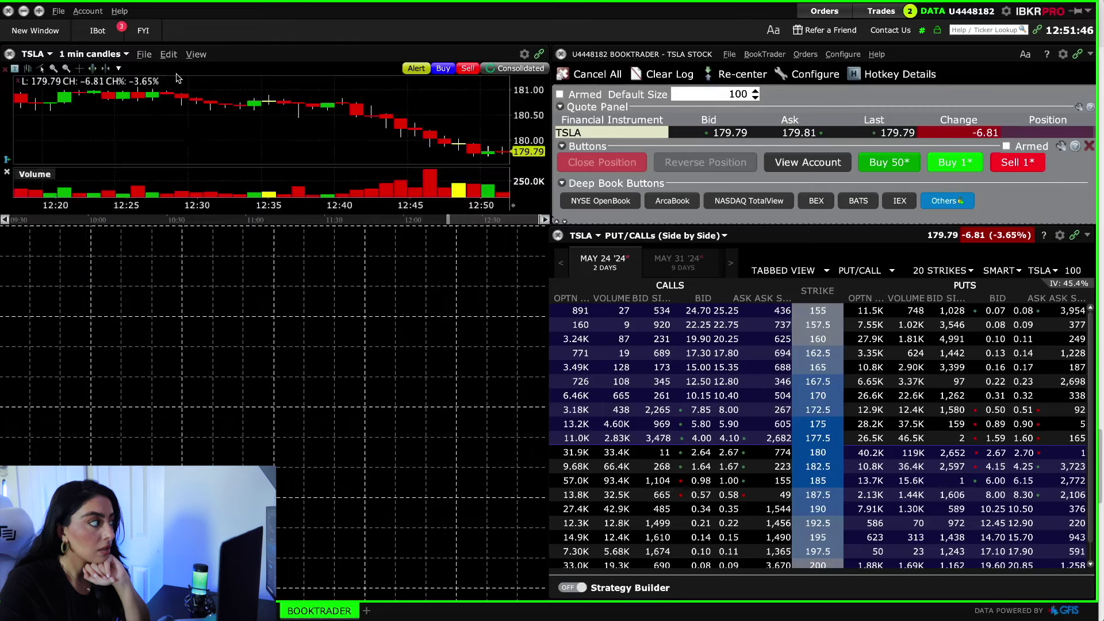
# Make the TSLA chart taller and narrow it from its outer edge to free a column beside it.
pyautogui.moveTo(295, 228); pyautogui.dragTo(308, 355)
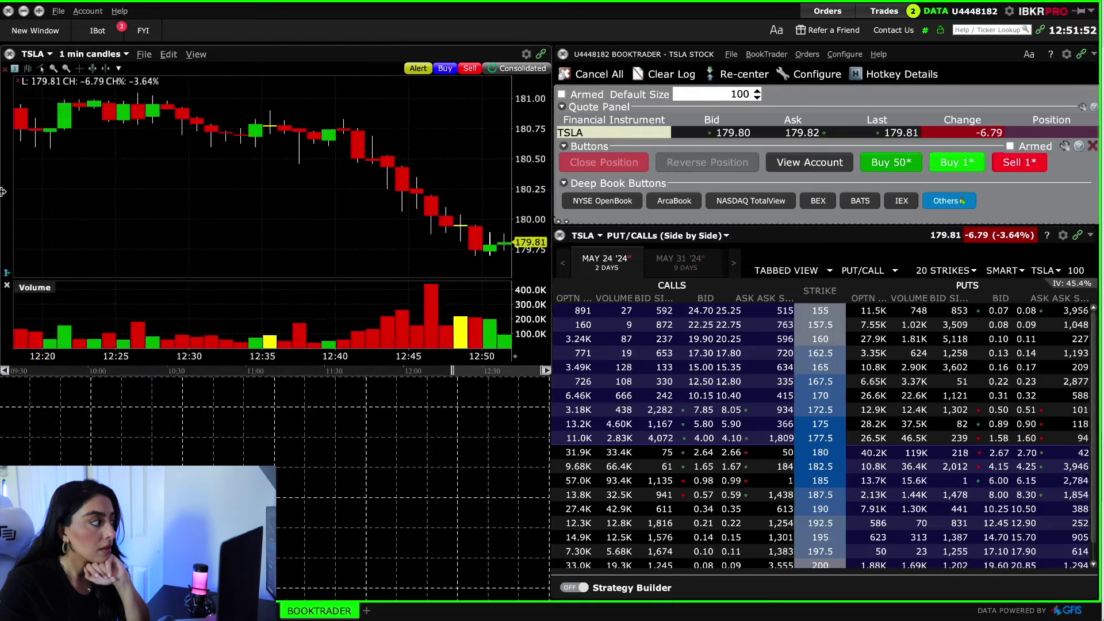
pyautogui.moveTo(7, 198); pyautogui.dragTo(54, 196)
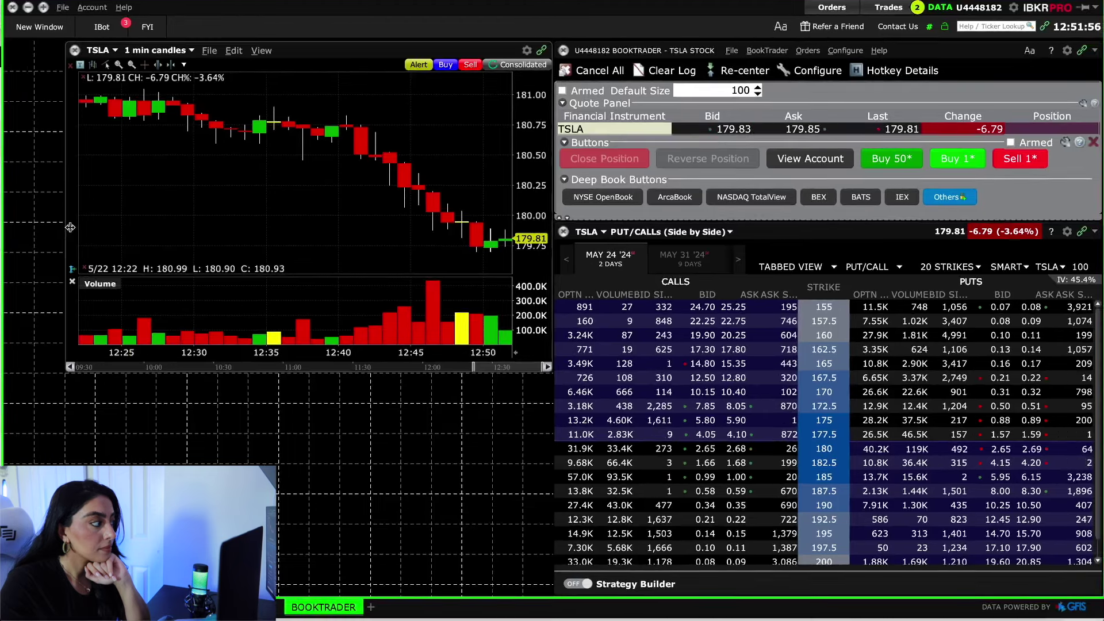
pyautogui.moveTo(64, 227); pyautogui.dragTo(212, 228)
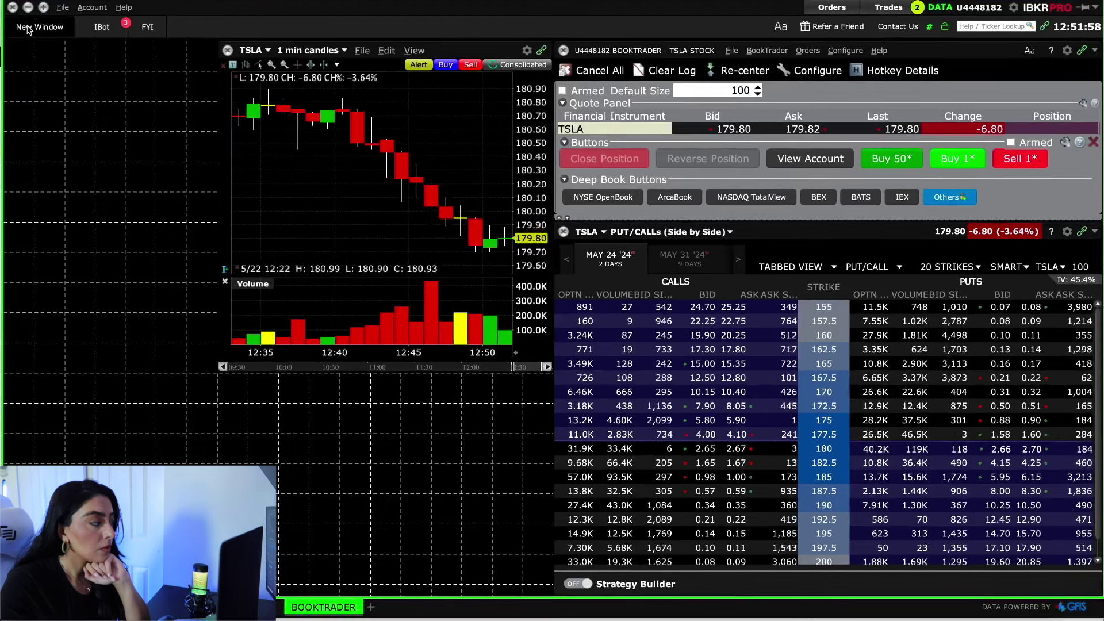
# Add a Watchlist tool to the layout and fit it as a tall, narrow column beside the TSLA chart.
pyautogui.click(29, 26)
pyautogui.click(71, 164)
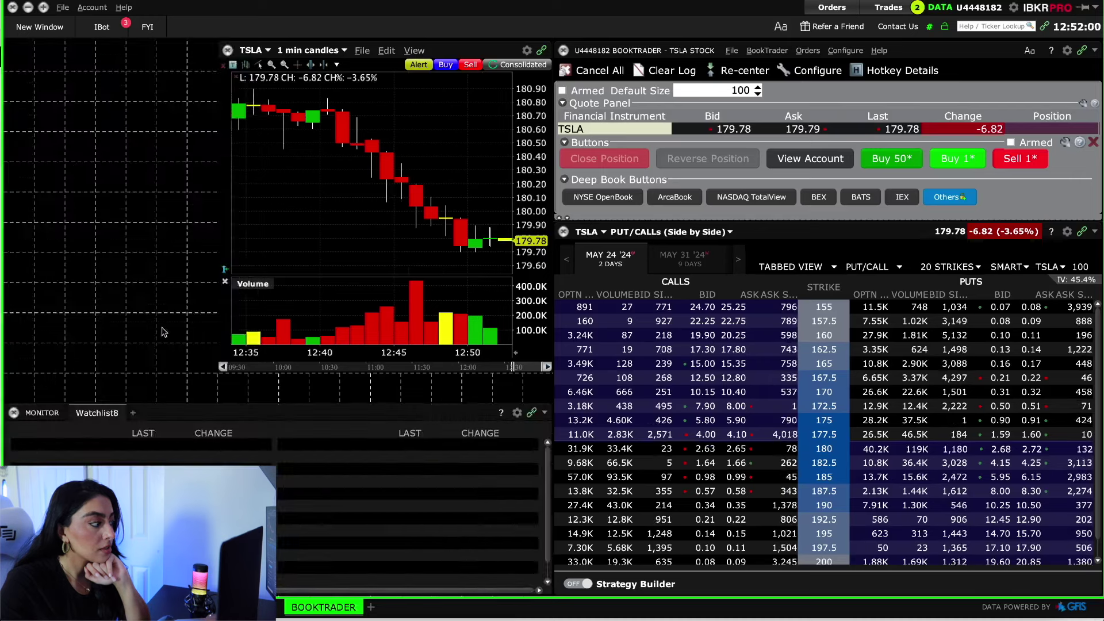
pyautogui.moveTo(221, 413); pyautogui.dragTo(222, 57)
pyautogui.moveTo(544, 121); pyautogui.dragTo(216, 121)
pyautogui.moveTo(168, 237); pyautogui.dragTo(176, 396)
# Extend the TSLA chart downward to match the height of the watchlist.
pyautogui.click(390, 371)
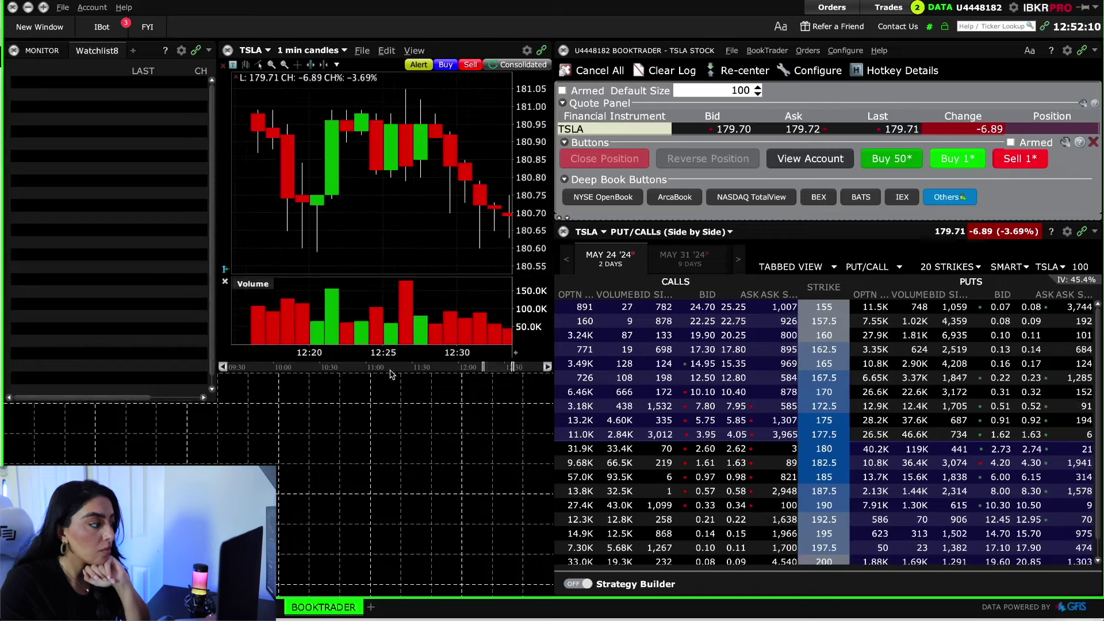
pyautogui.press('Return')
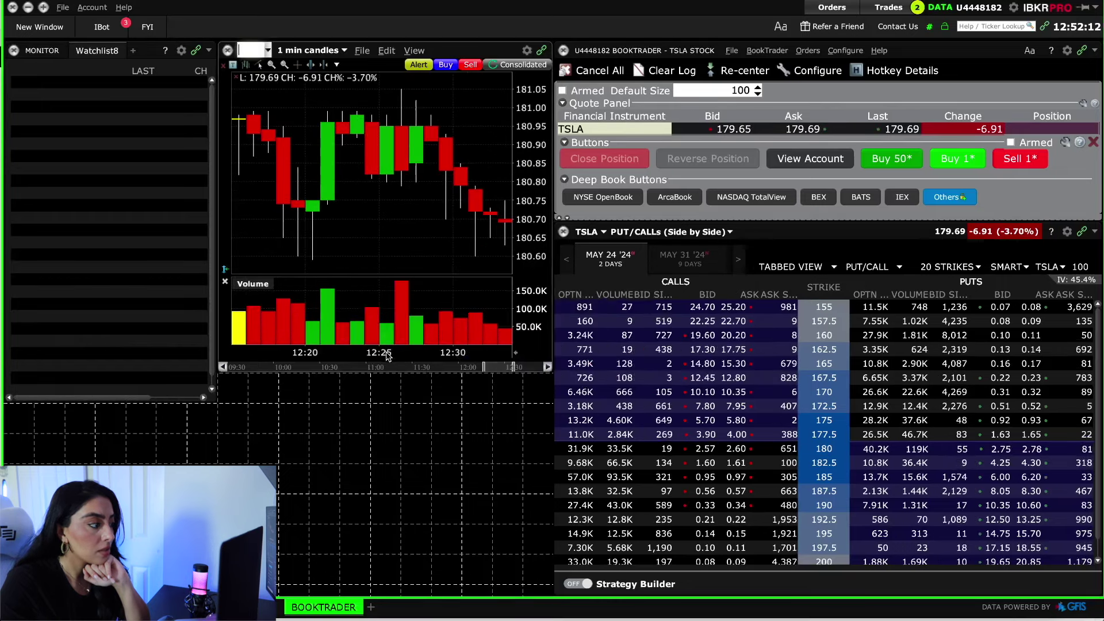
pyautogui.moveTo(396, 373); pyautogui.dragTo(394, 398)
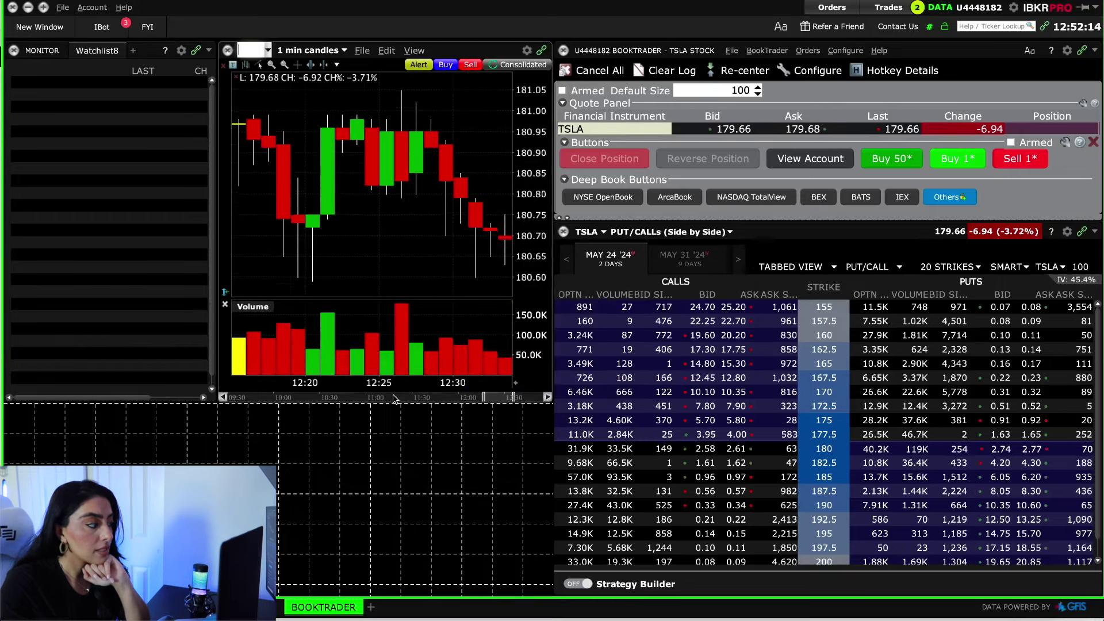
# Add the Trades tool from Order Management beneath the watchlist and chart, bring Realized P&L into view, and lock the layout.
pyautogui.click(39, 26)
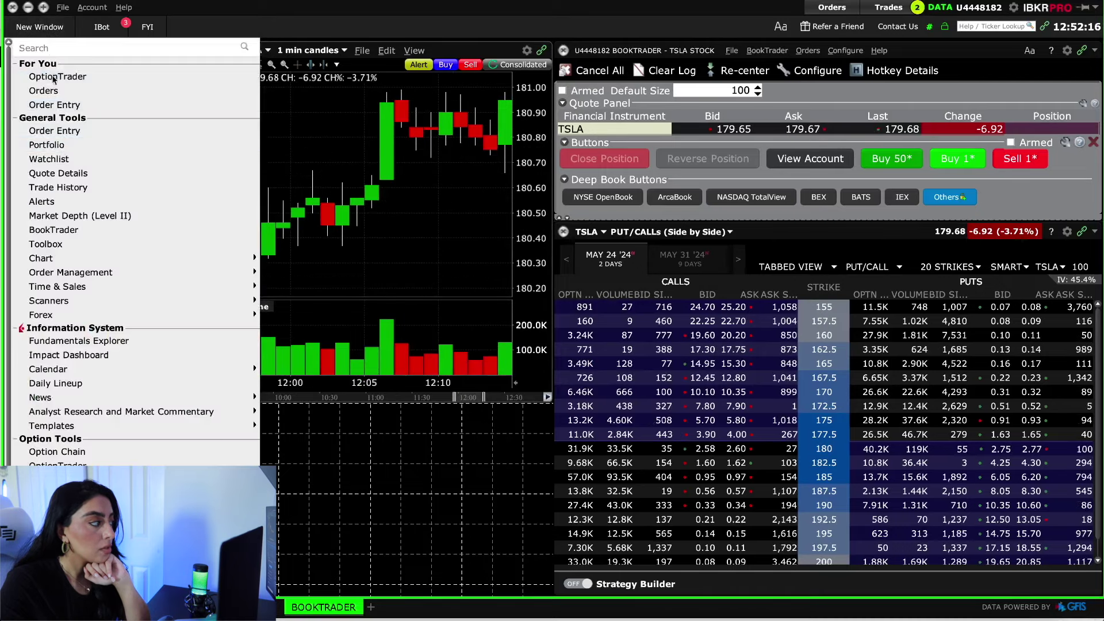
pyautogui.moveTo(169, 278)
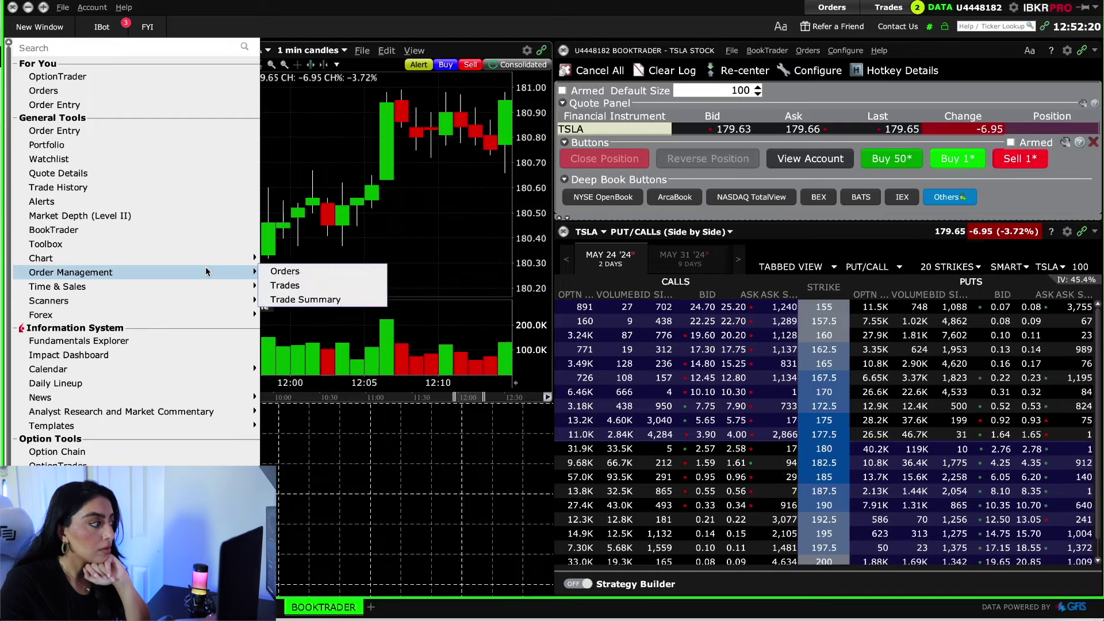
pyautogui.click(300, 287)
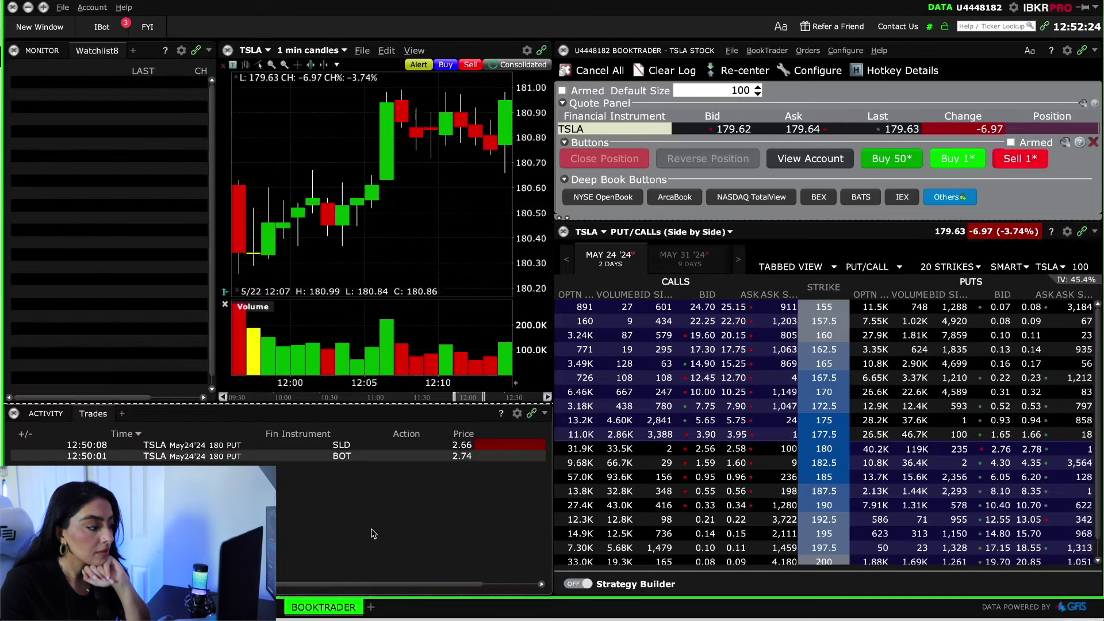
pyautogui.moveTo(388, 584); pyautogui.dragTo(437, 585)
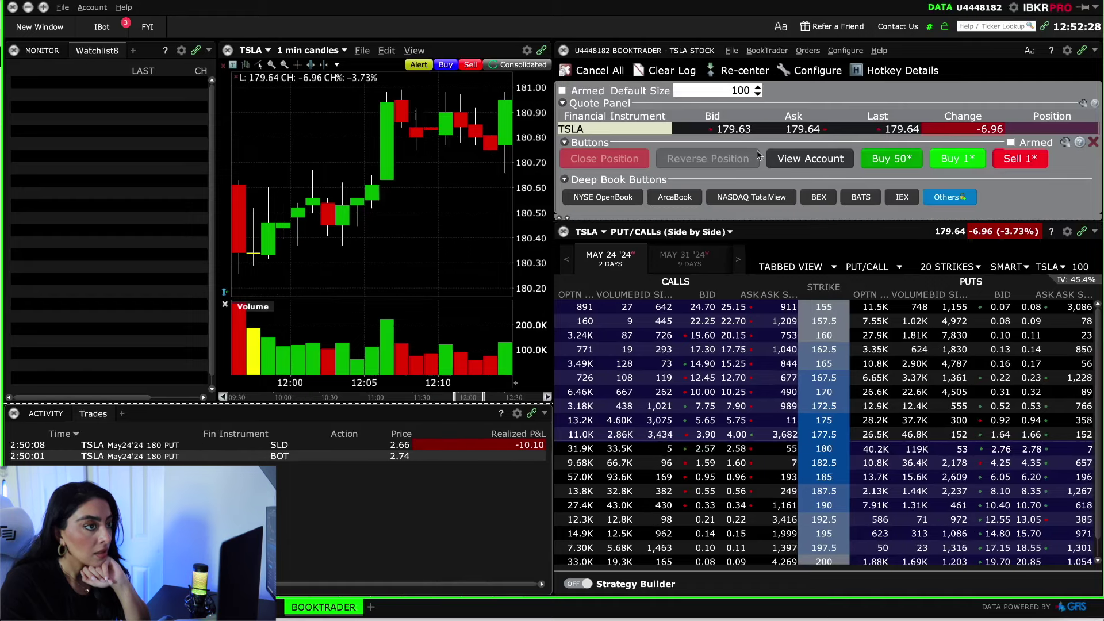
pyautogui.click(945, 27)
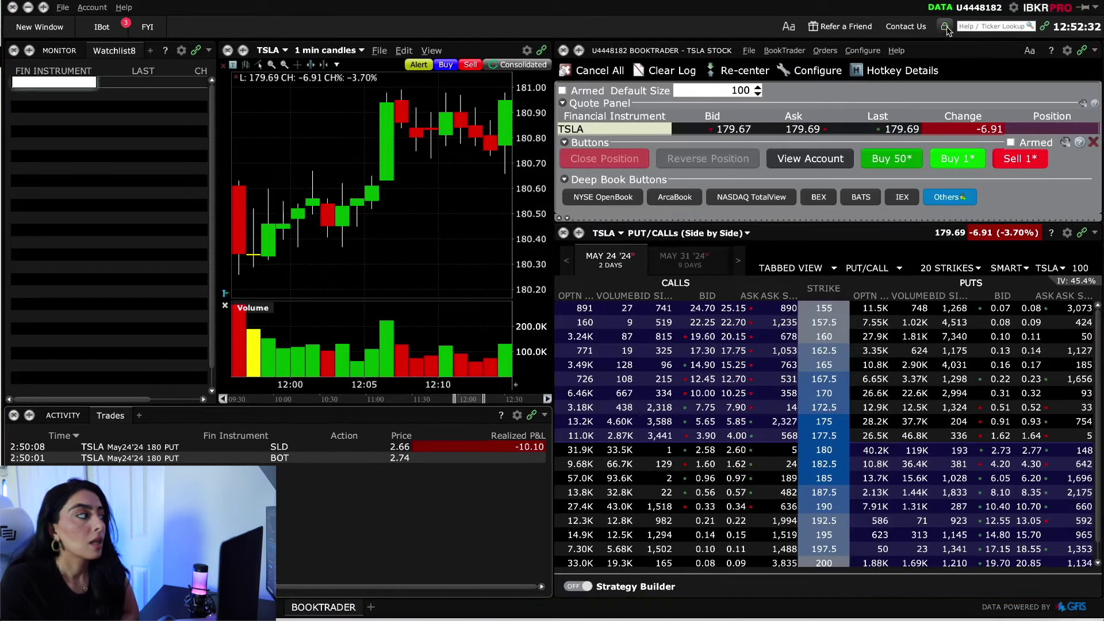
# Add TSLA to the first row of the watchlist.
pyautogui.click(65, 84)
pyautogui.write('TSL')
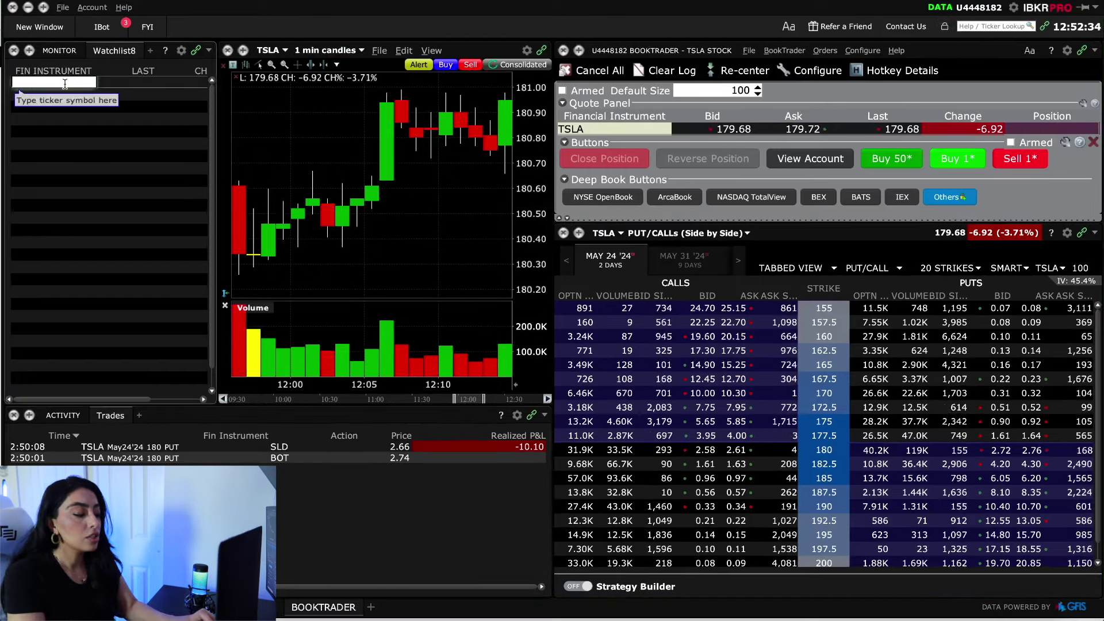
pyautogui.write('A')
pyautogui.press('Return')
pyautogui.press('Return')
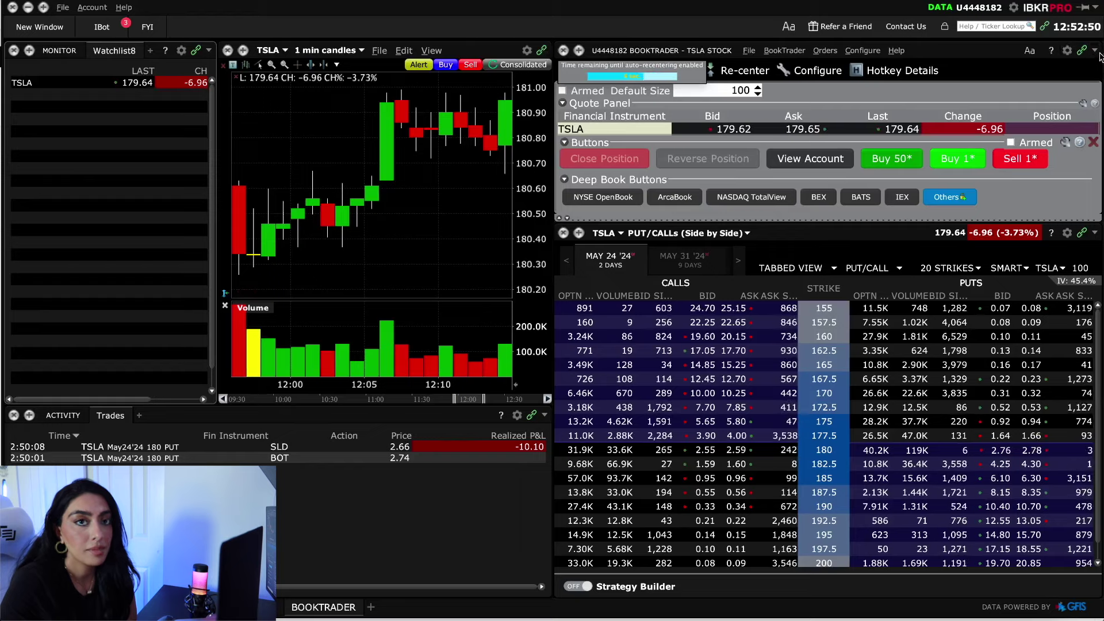
# Add the S&P 500 index (SPX) to the watchlist and switch the linked chart and option chain back to TSLA.
pyautogui.click(60, 93)
pyautogui.write('SPX')
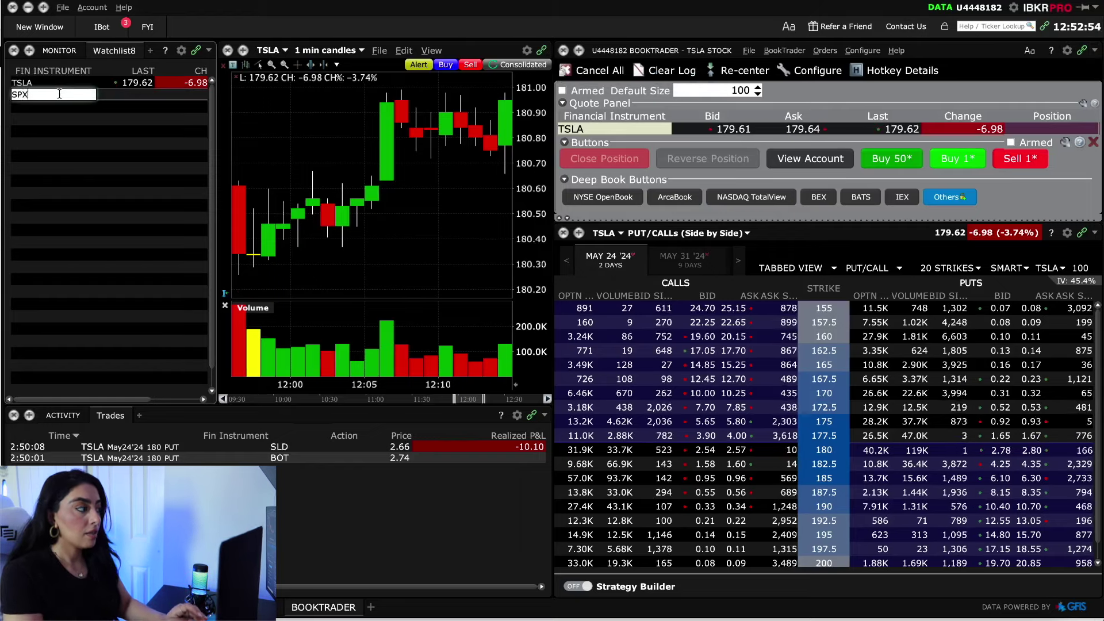
pyautogui.press('Return')
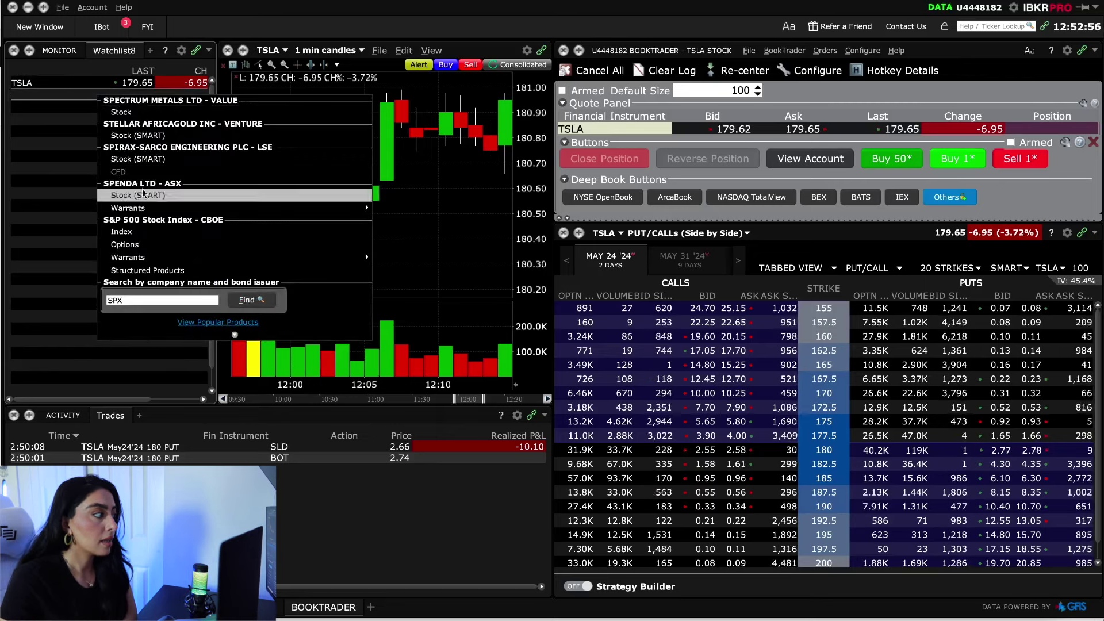
pyautogui.click(124, 231)
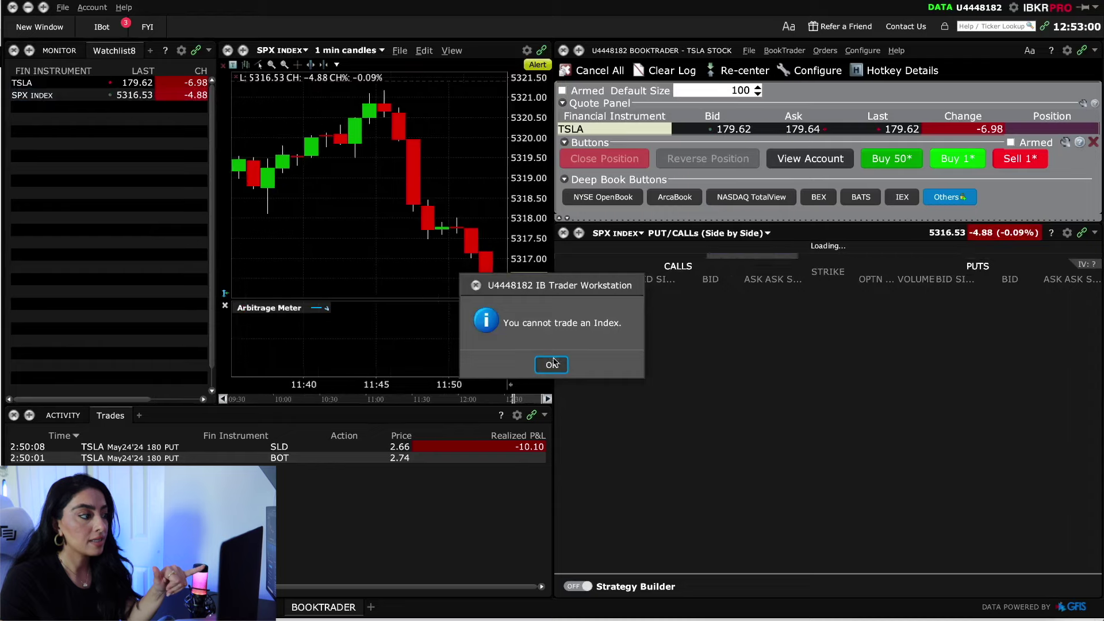
pyautogui.click(551, 364)
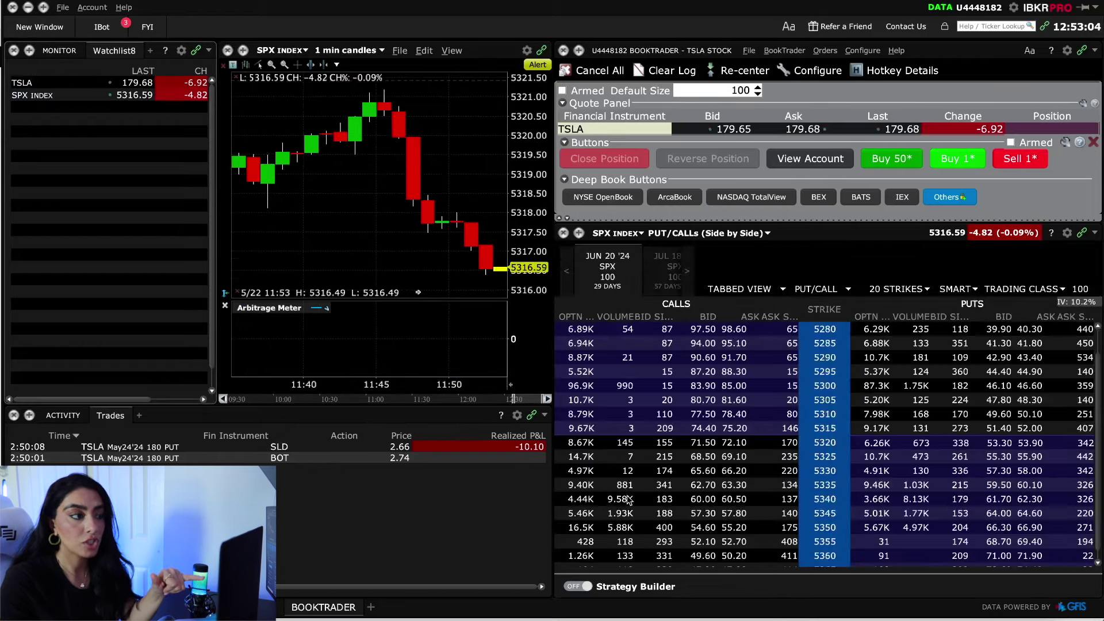
pyautogui.click(48, 84)
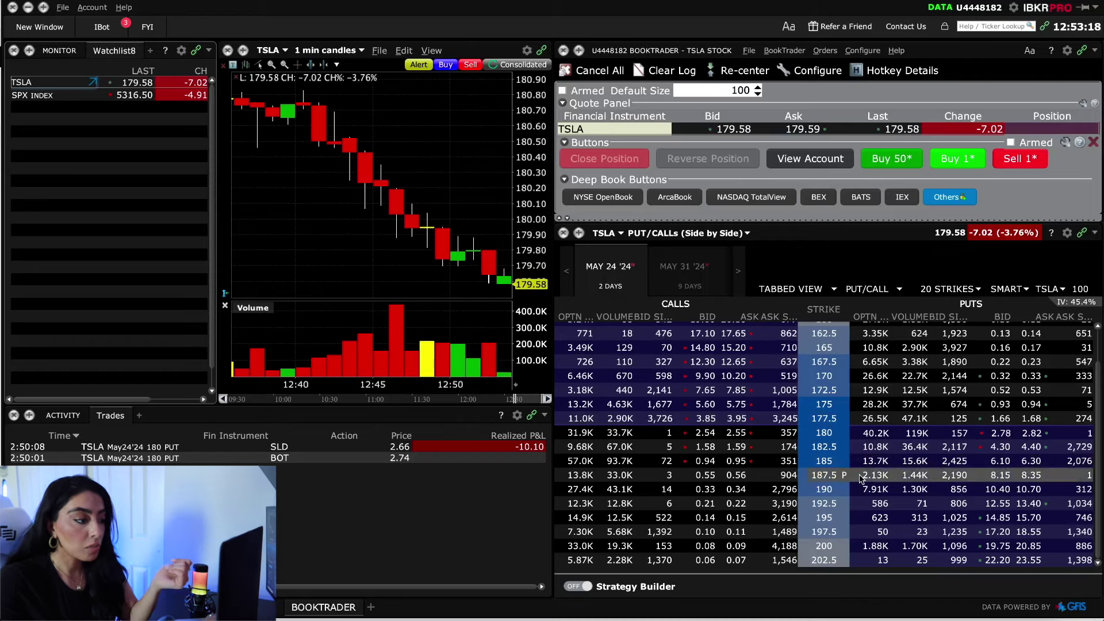
pyautogui.scroll(1, 816, 462)
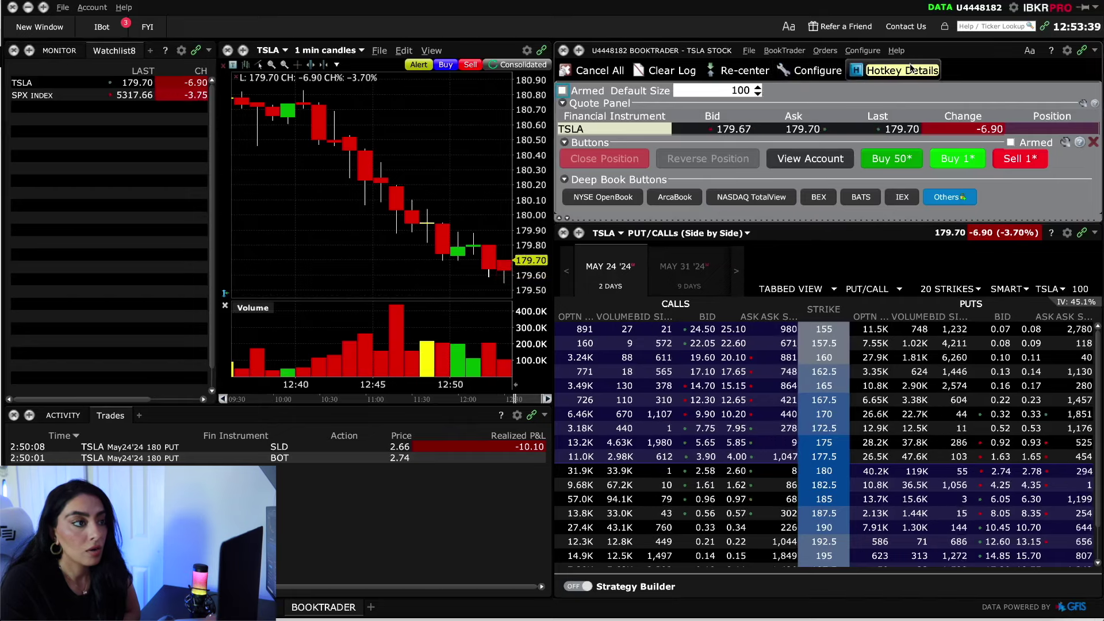
pyautogui.click(818, 71)
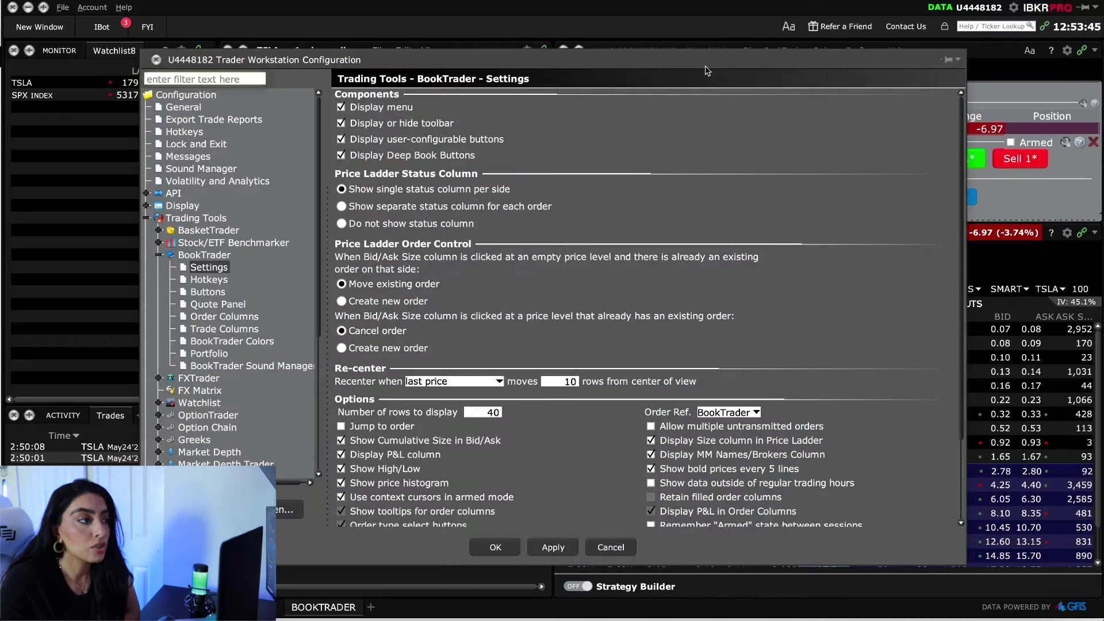
pyautogui.moveTo(705, 66); pyautogui.dragTo(621, 56)
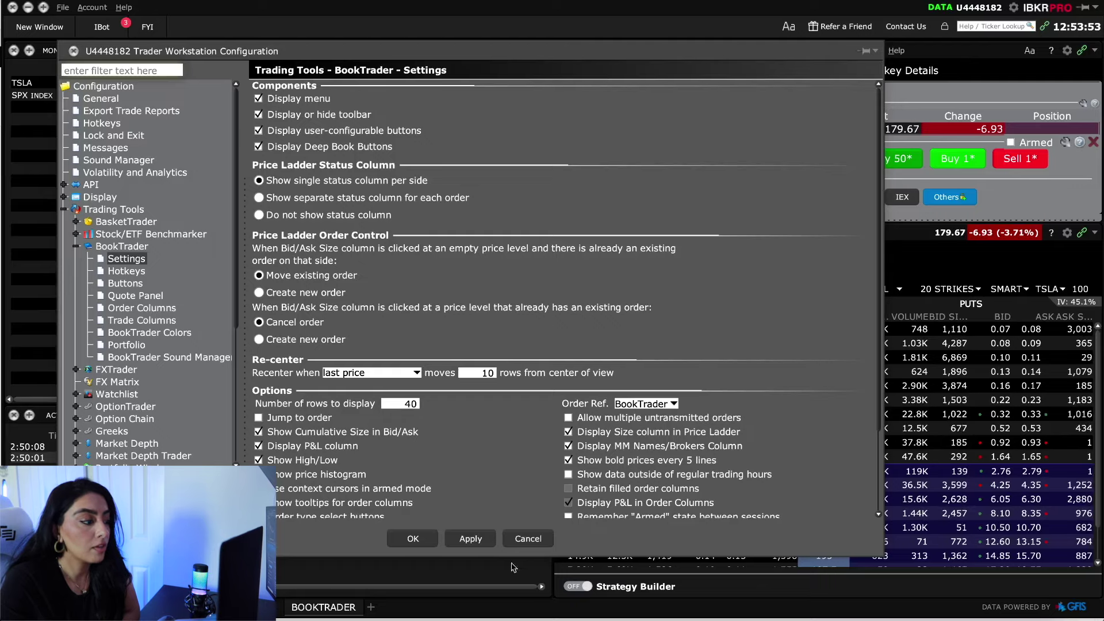
pyautogui.click(530, 541)
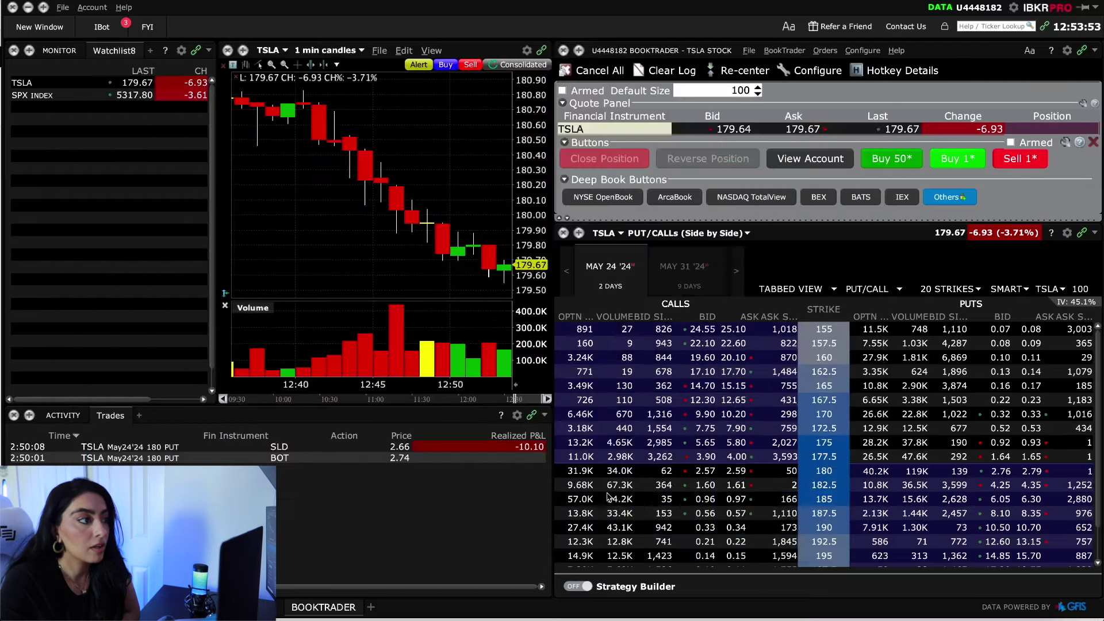
# Remove the Buy 50, Buy 1 and Sell 1 buttons in the BookTrader button configuration.
pyautogui.click(807, 72)
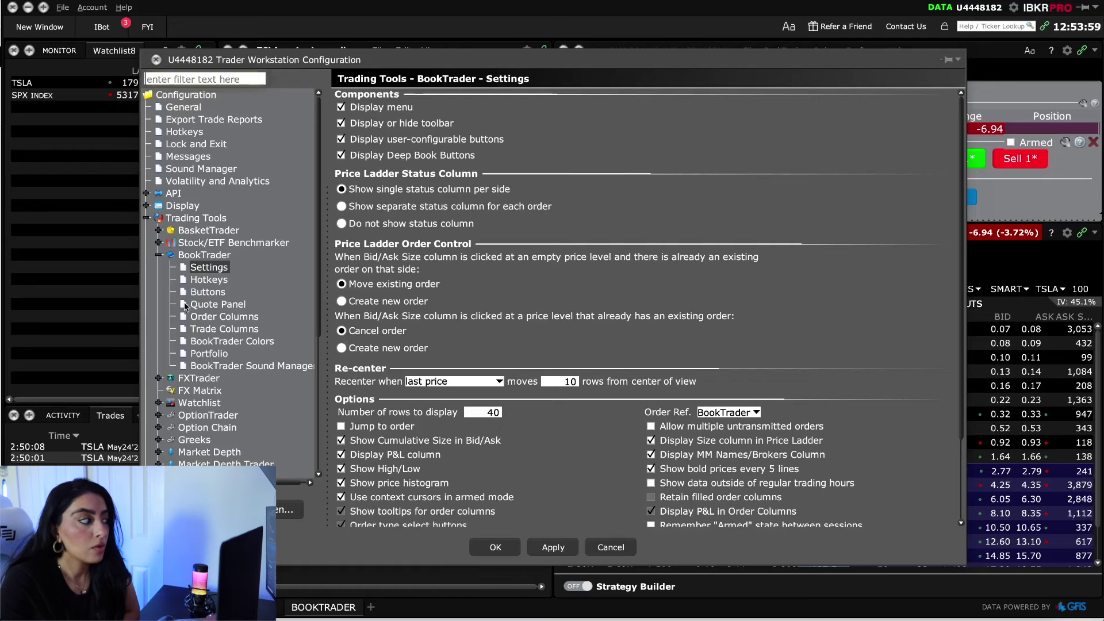
pyautogui.click(206, 293)
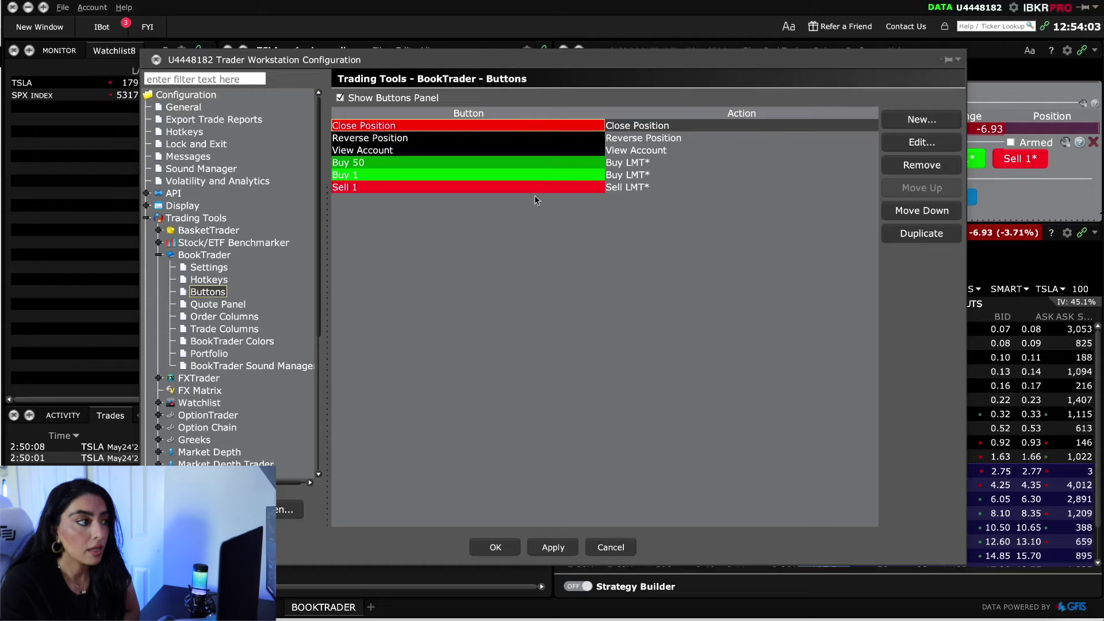
pyautogui.click(558, 167)
pyautogui.click(922, 165)
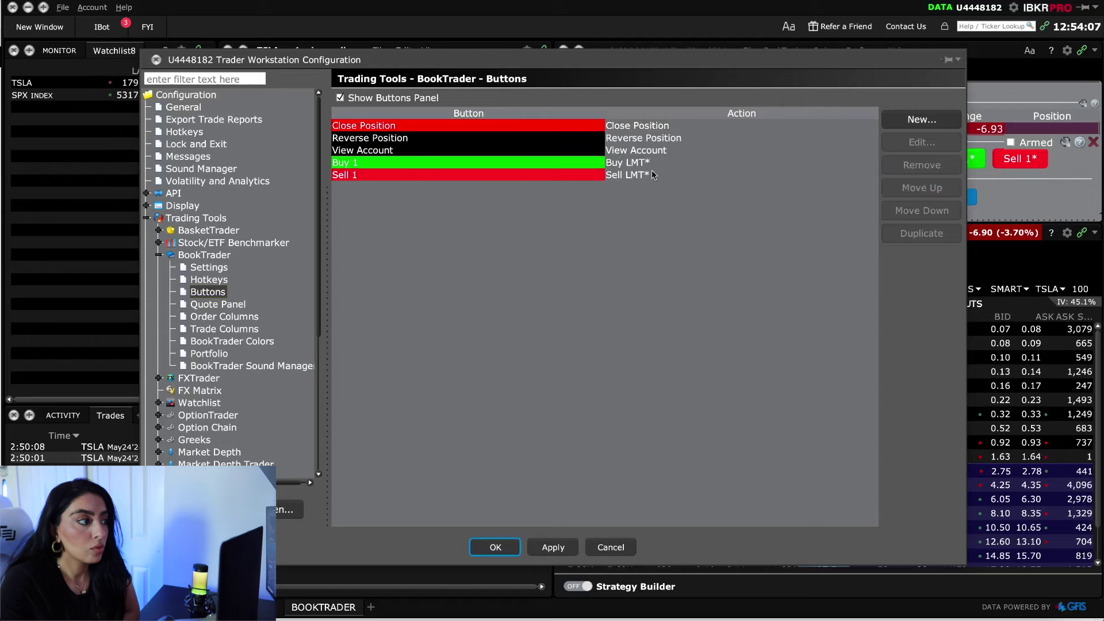
pyautogui.click(922, 165)
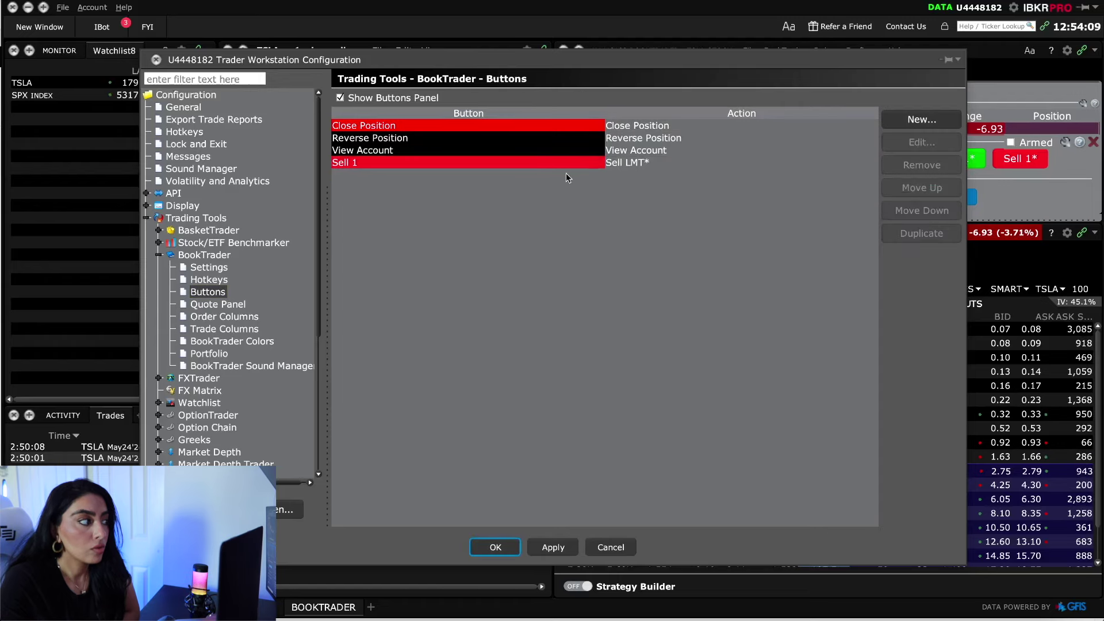
pyautogui.click(619, 164)
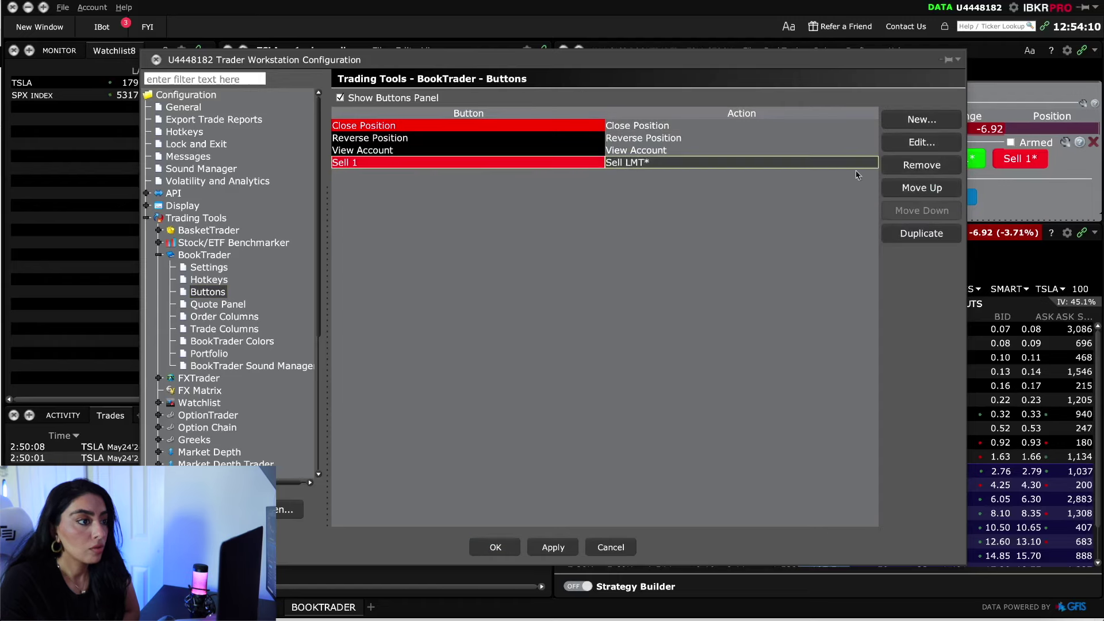
pyautogui.click(923, 165)
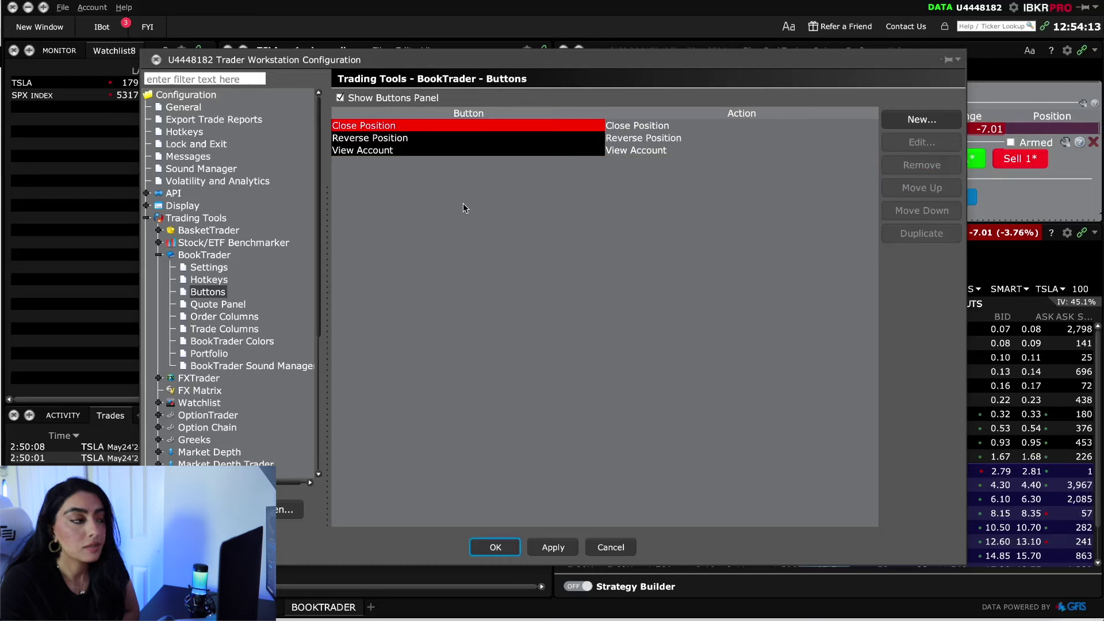
# Create a new BookTrader button with Buy as its action.
pyautogui.click(901, 118)
pyautogui.moveTo(390, 125); pyautogui.dragTo(550, 142)
pyautogui.click(538, 172)
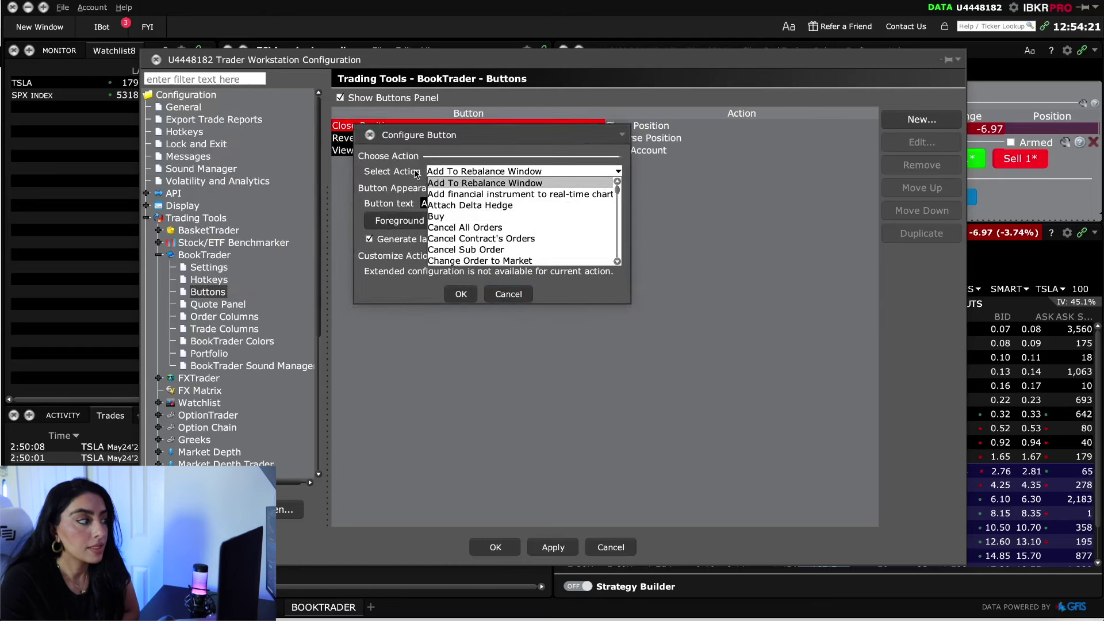
pyautogui.click(495, 217)
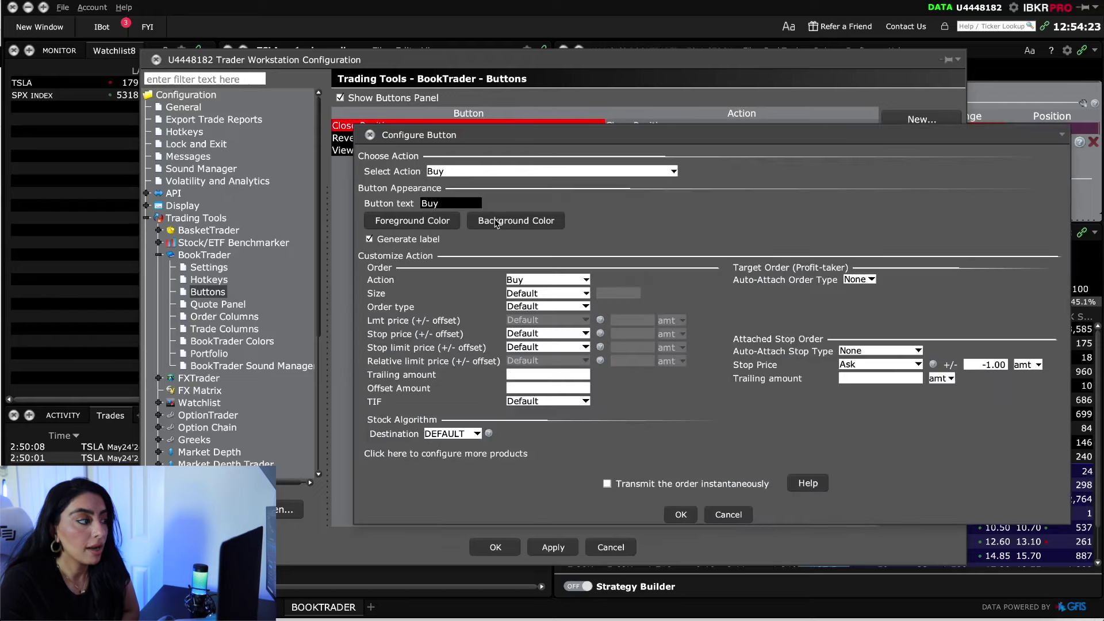
pyautogui.moveTo(776, 139); pyautogui.dragTo(740, 112)
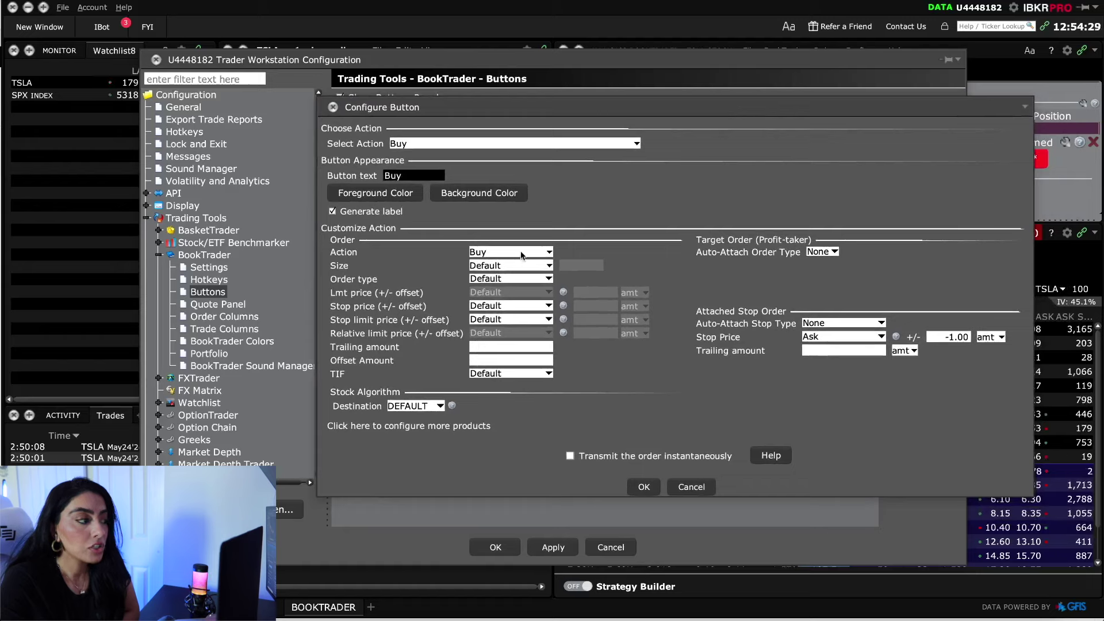
# Set the Buy button's size to Absolute 10, its order type to LMT and its limit price to Ask.
pyautogui.click(534, 267)
pyautogui.click(494, 288)
pyautogui.click(592, 265)
pyautogui.write('10')
pyautogui.click(531, 280)
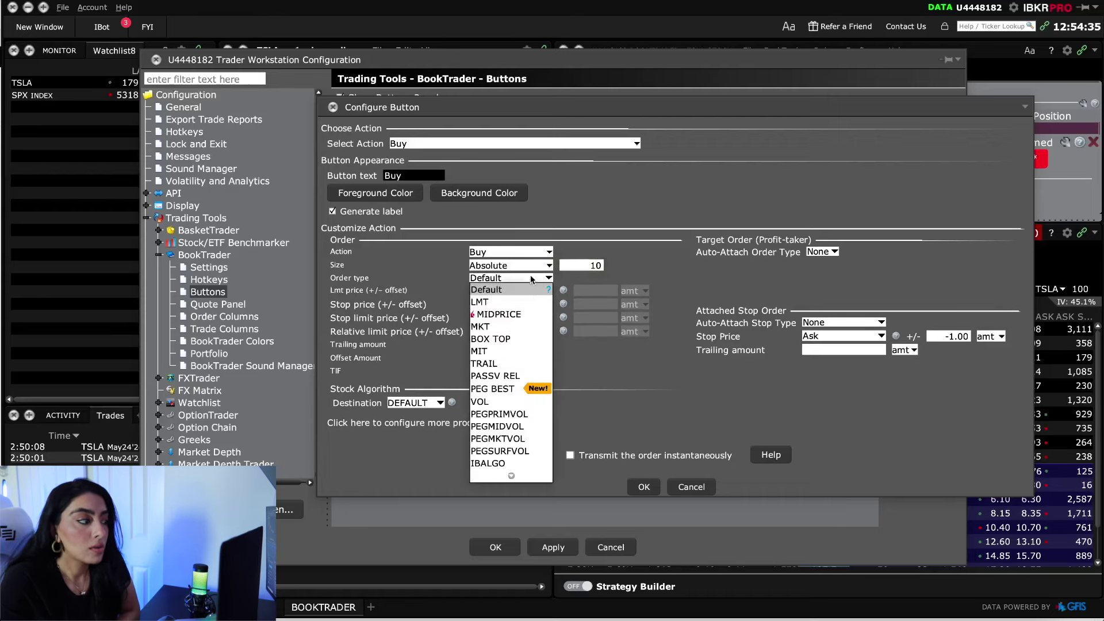
pyautogui.click(523, 298)
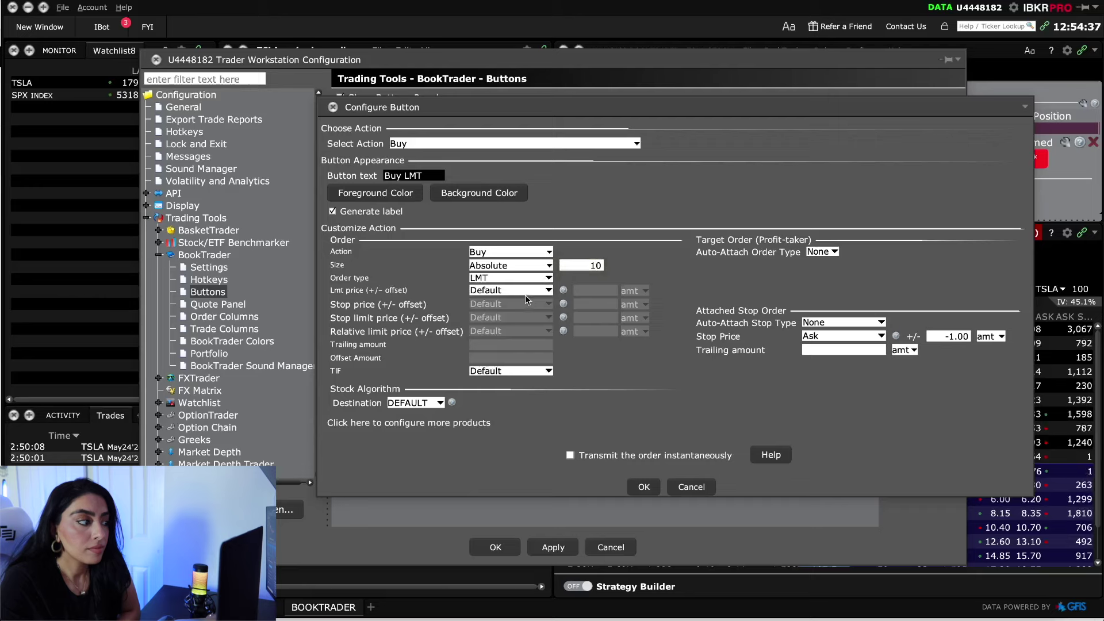
pyautogui.click(526, 292)
pyautogui.click(529, 327)
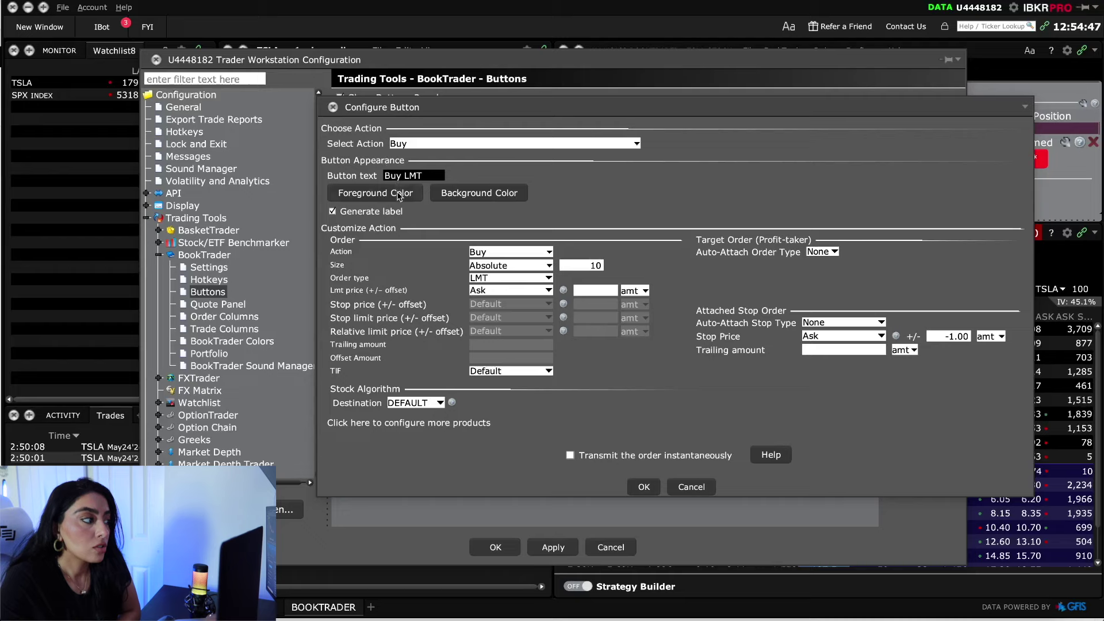
# Give the Buy button a green background and enable instantaneous order transmission for it.
pyautogui.click(489, 196)
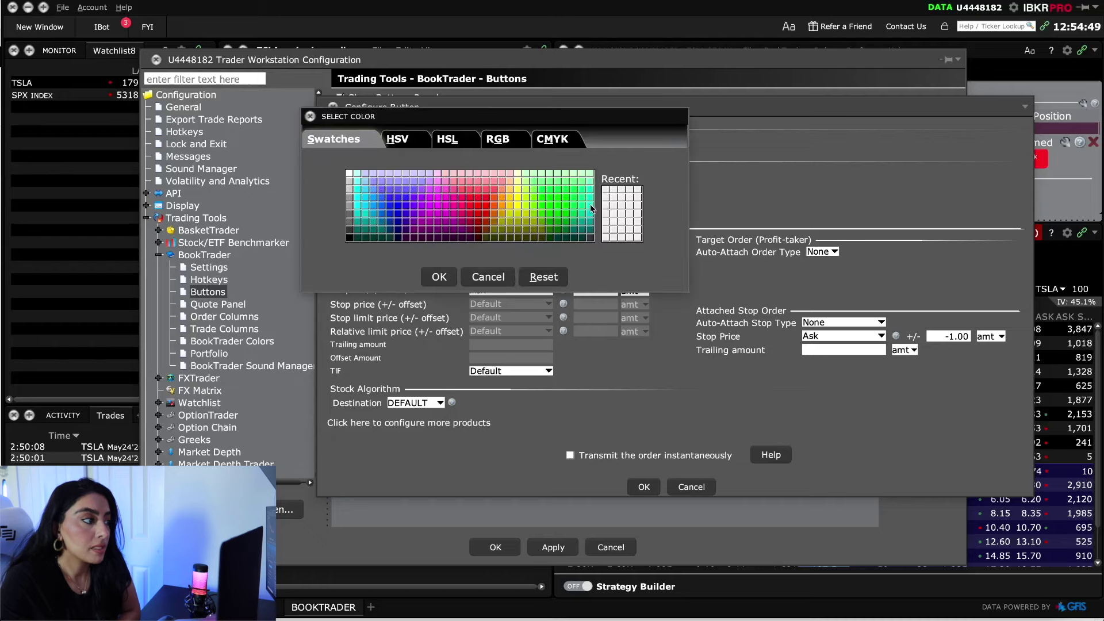
pyautogui.click(567, 223)
pyautogui.click(437, 278)
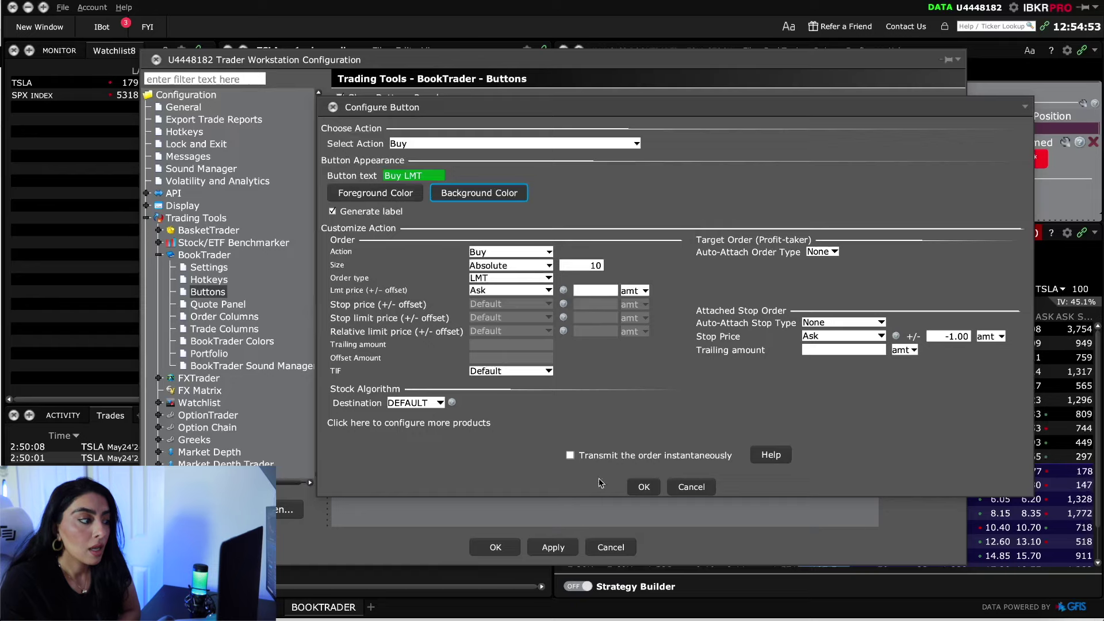
pyautogui.click(613, 460)
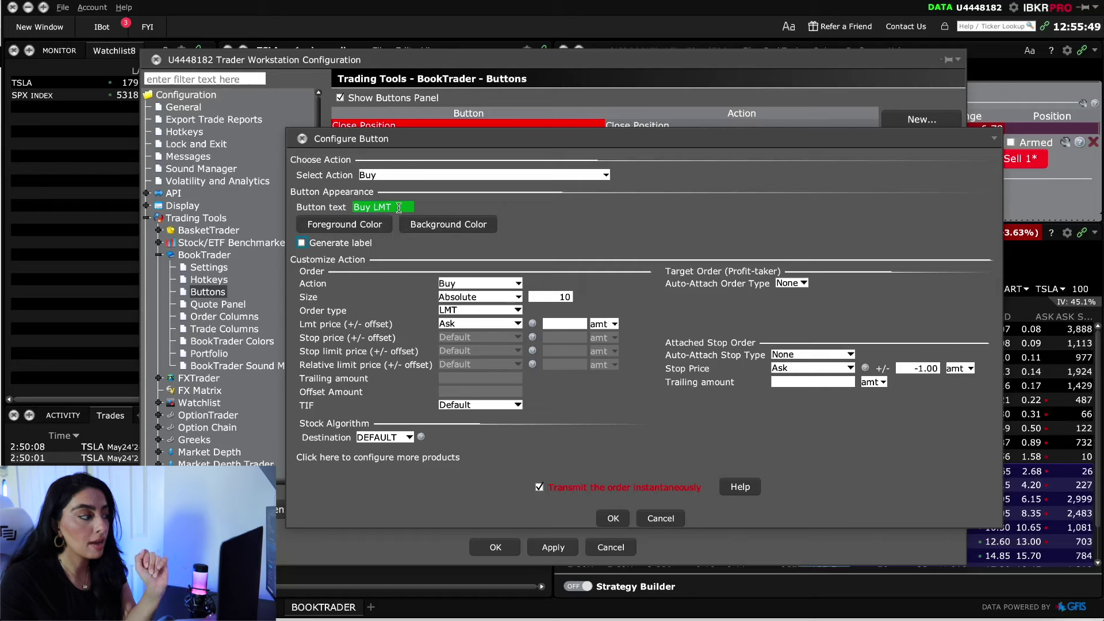
# Replace the Buy button's generated label with the custom text Buy 10 and save the button.
pyautogui.press('BackSpace')
pyautogui.press('BackSpace')
pyautogui.press('BackSpace')
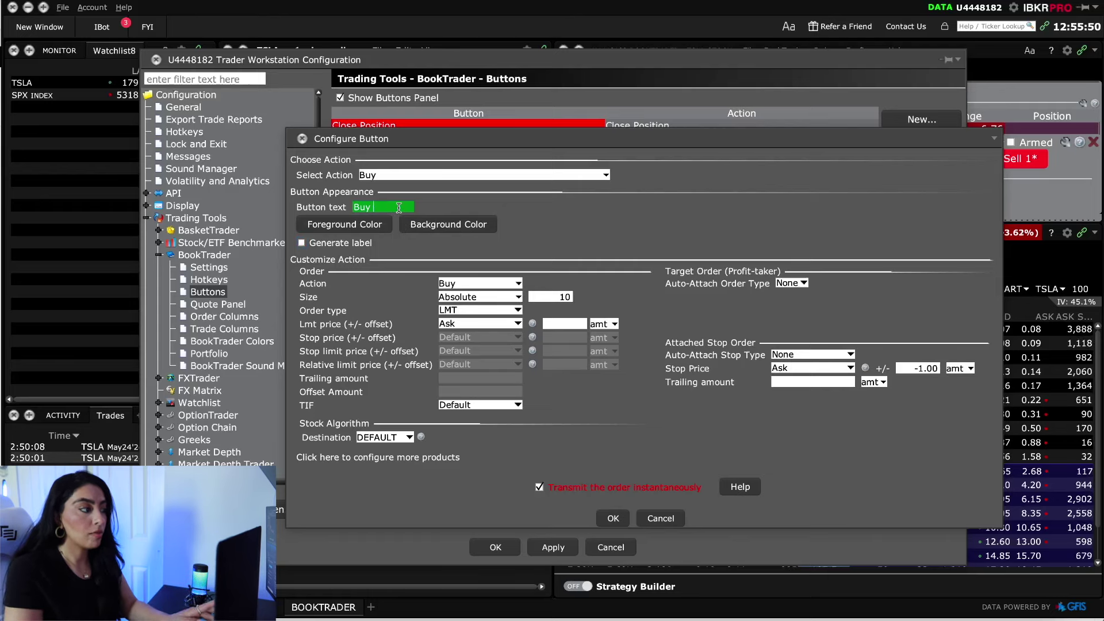
pyautogui.write('1')
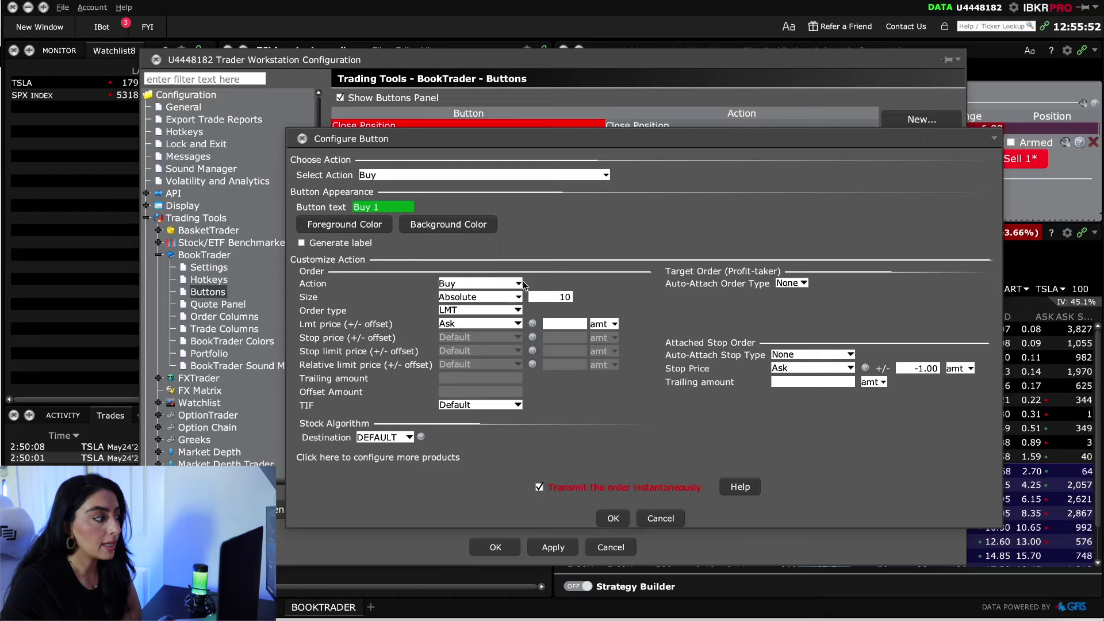
pyautogui.write('0')
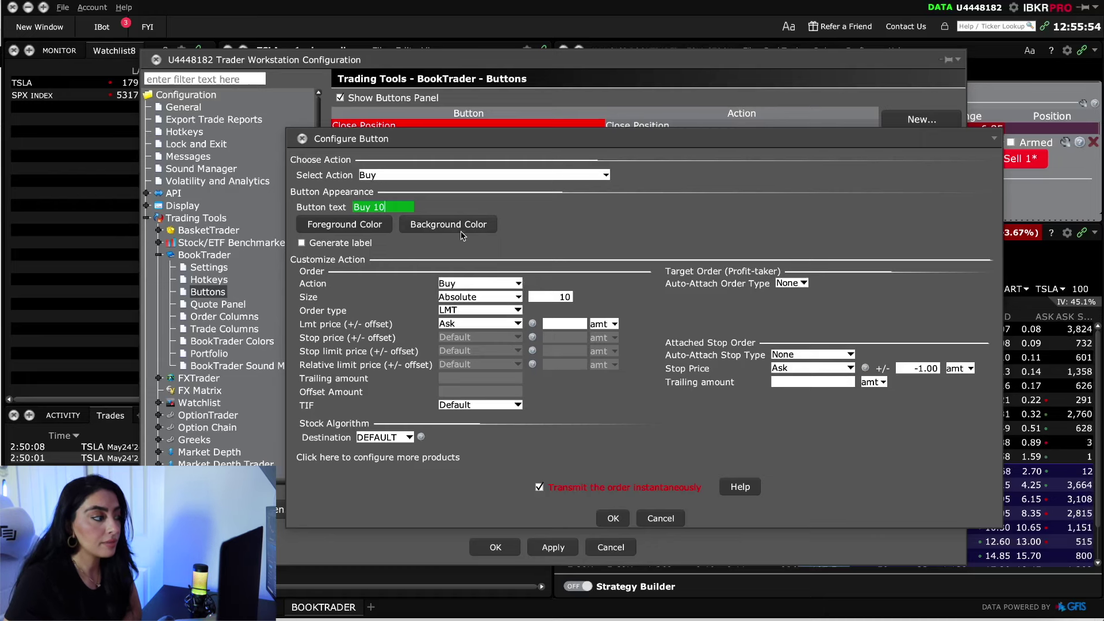
pyautogui.click(611, 518)
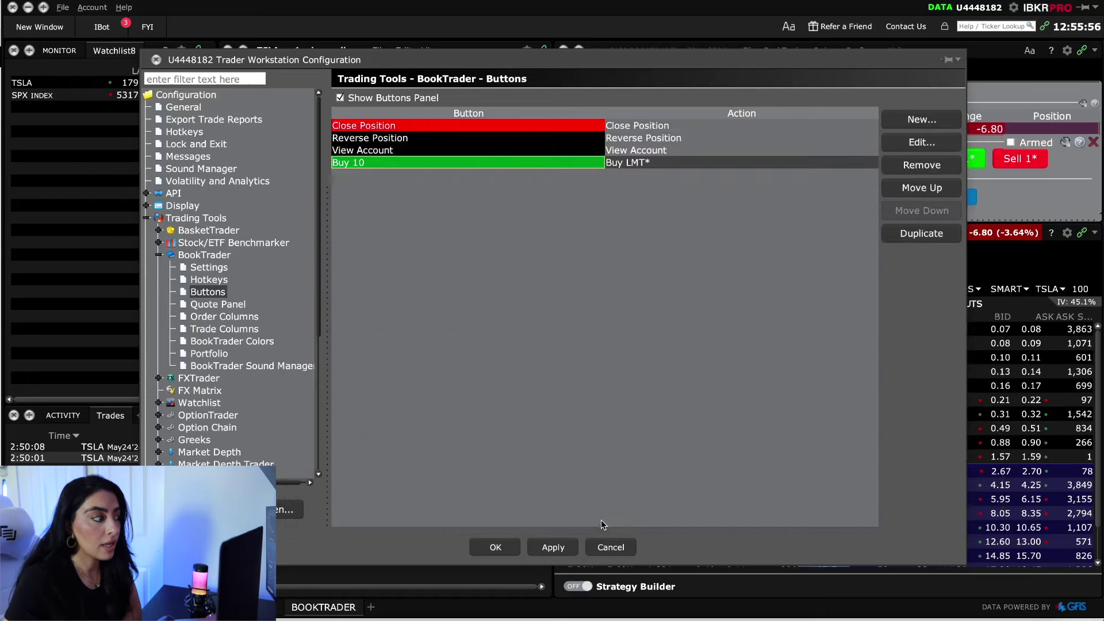
# Create another BookTrader button with Sell as its action.
pyautogui.click(897, 121)
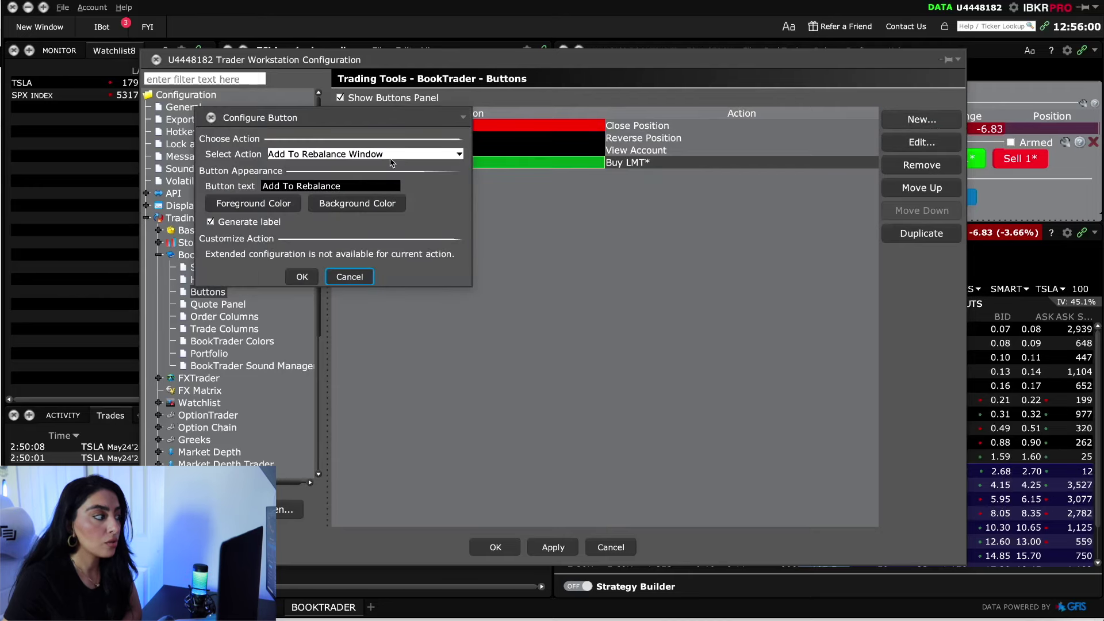
pyautogui.click(432, 155)
pyautogui.scroll(-6, 389, 210)
pyautogui.scroll(-10, 389, 211)
pyautogui.scroll(8, 368, 207)
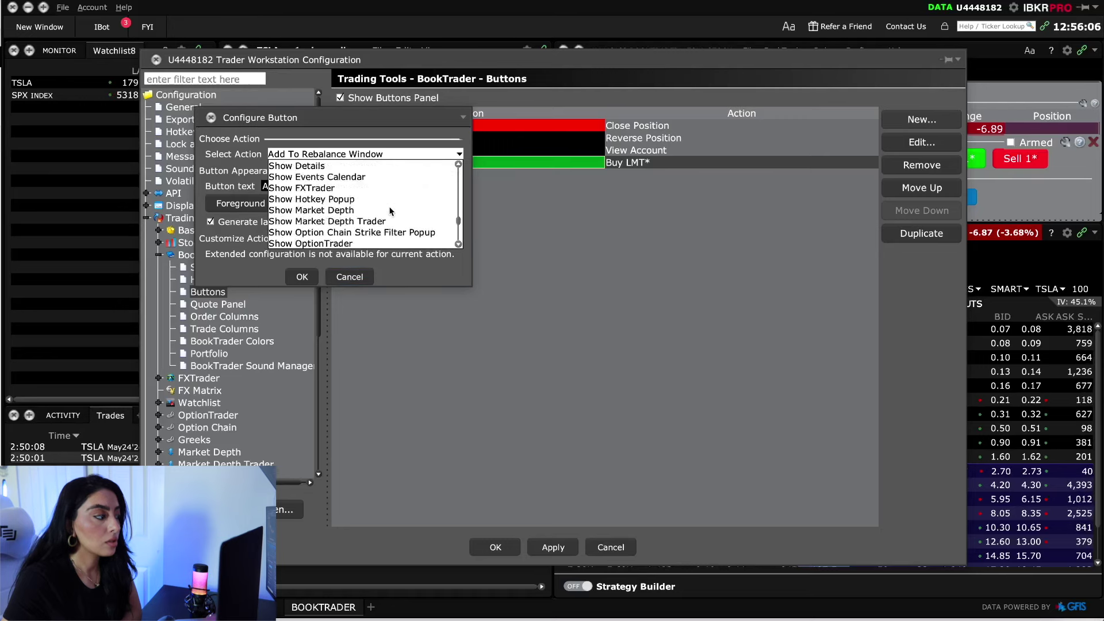
pyautogui.scroll(-3, 331, 203)
pyautogui.click(330, 198)
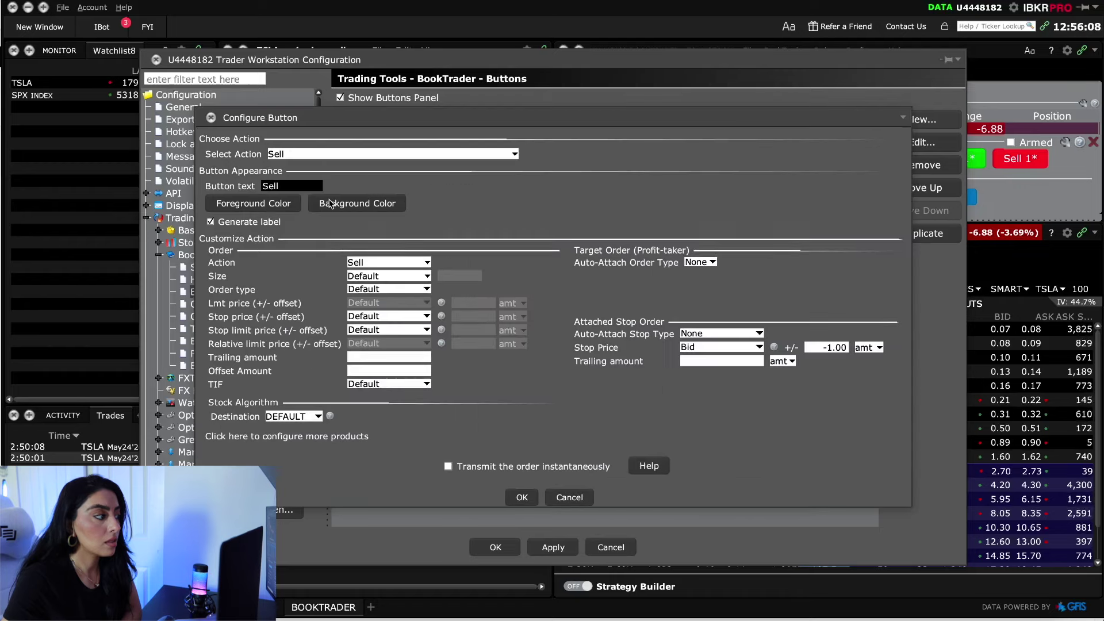
# Give the Sell button a red background and replace its generated label with the custom text Sell 10.
pyautogui.click(357, 204)
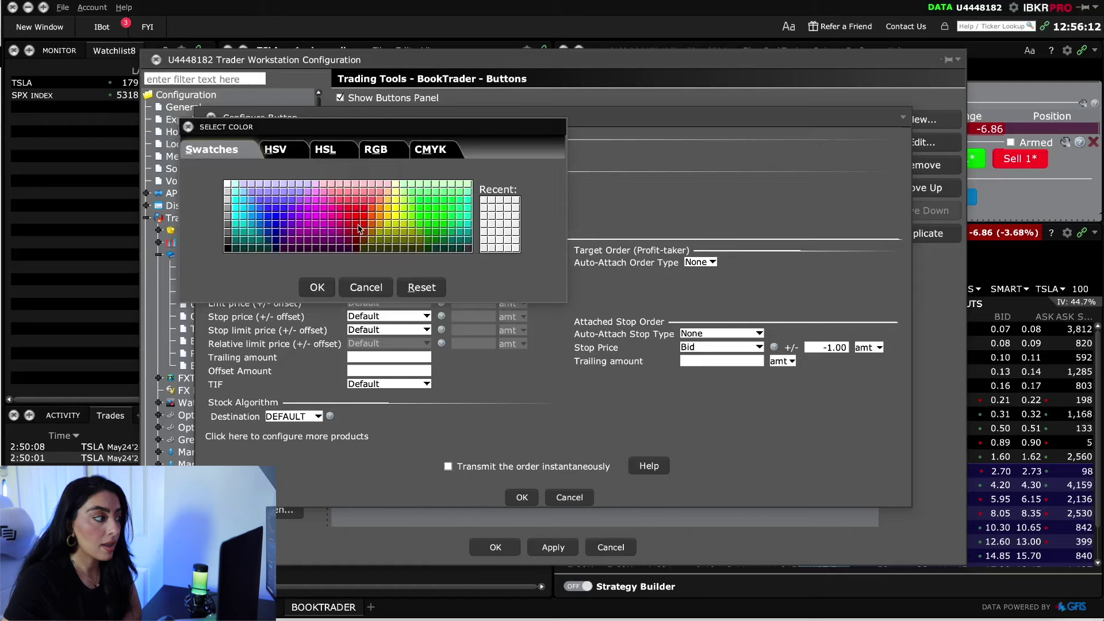
pyautogui.click(355, 223)
pyautogui.click(332, 283)
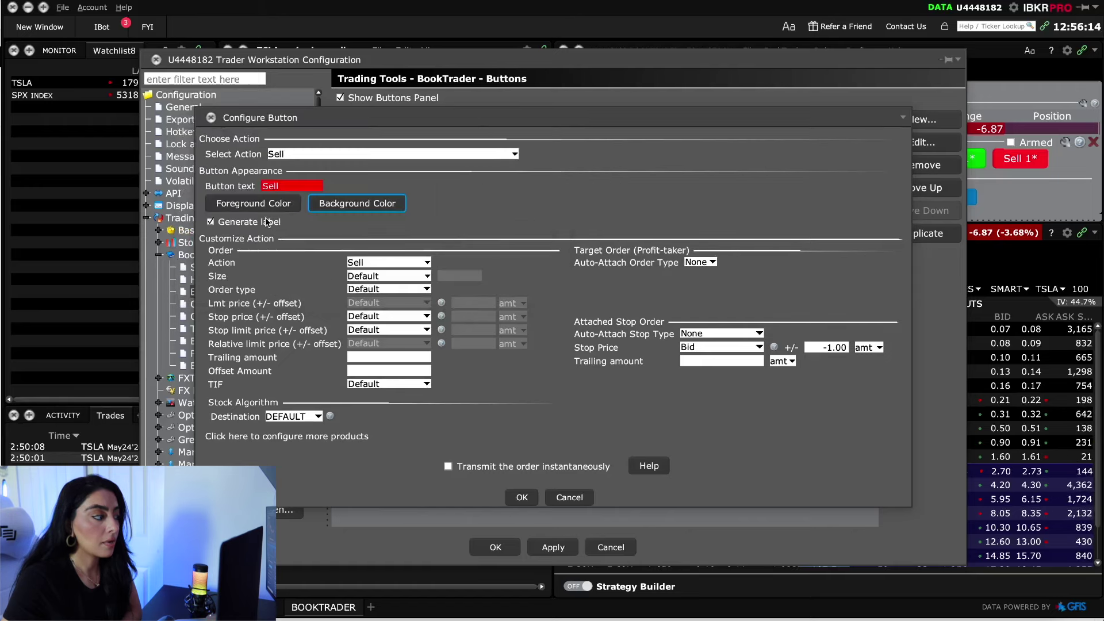
pyautogui.click(211, 223)
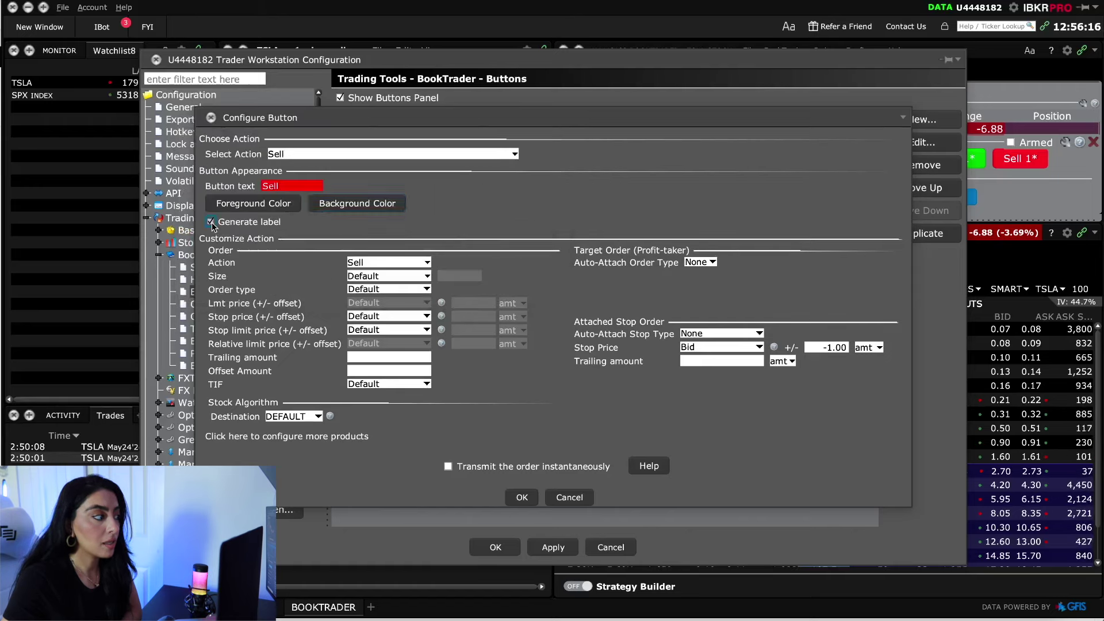
pyautogui.click(315, 185)
pyautogui.write('10')
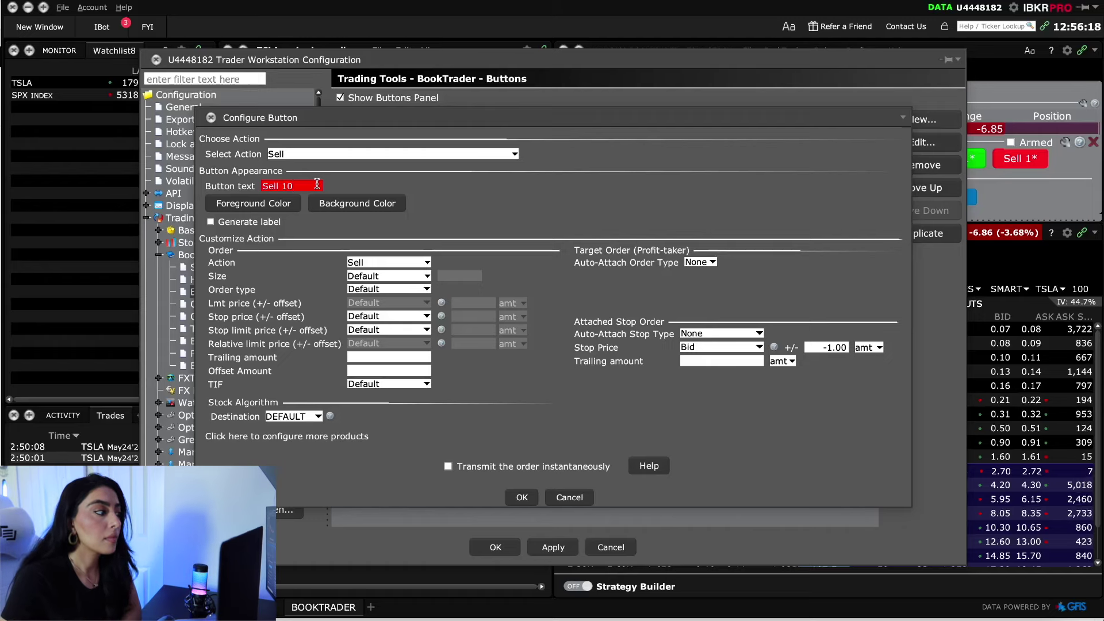
# Set the Sell button's size to Absolute 10, its order type to LMT and its limit price to Bid.
pyautogui.click(401, 277)
pyautogui.click(374, 296)
pyautogui.write('1')
pyautogui.click(385, 288)
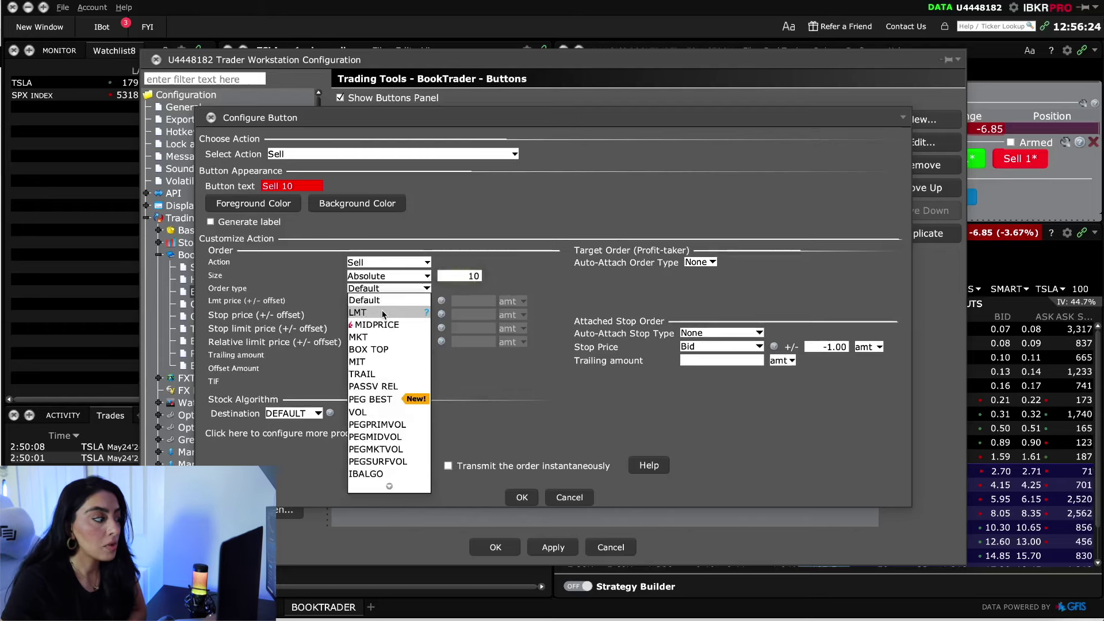
pyautogui.click(382, 310)
pyautogui.click(384, 301)
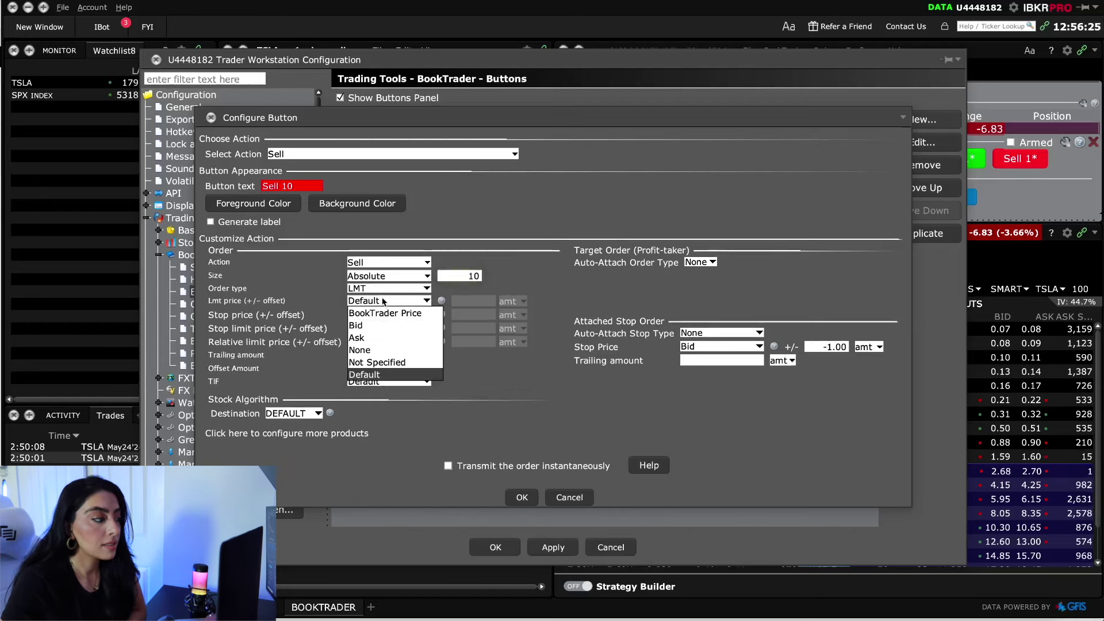
pyautogui.click(384, 327)
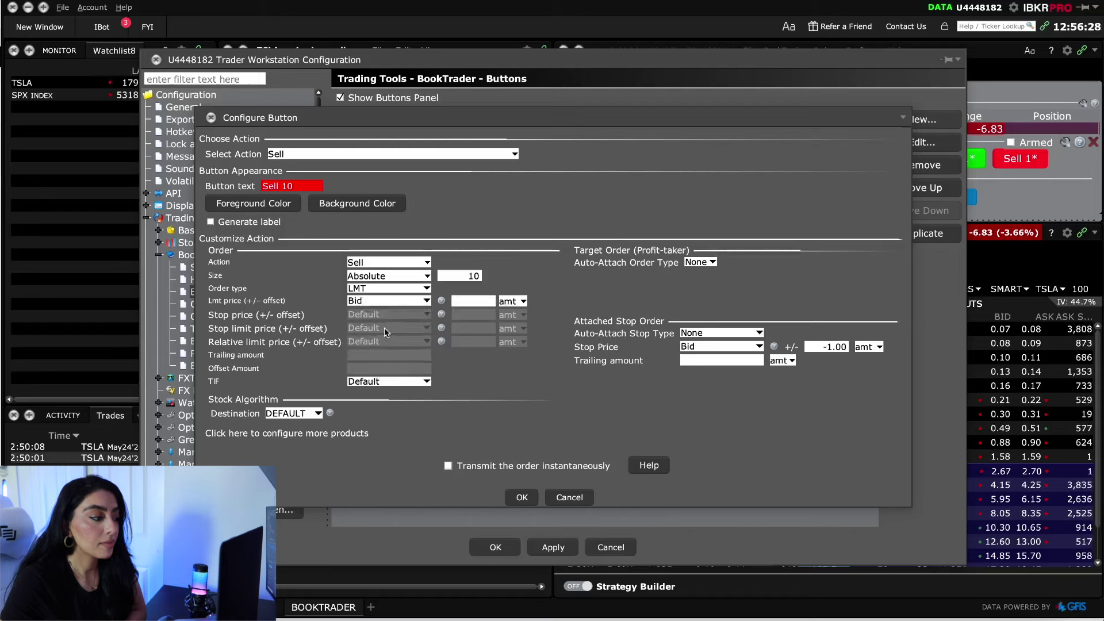
# Enable instantaneous transmission for the Sell 10 button, save it, and apply and close the BookTrader configuration.
pyautogui.click(516, 466)
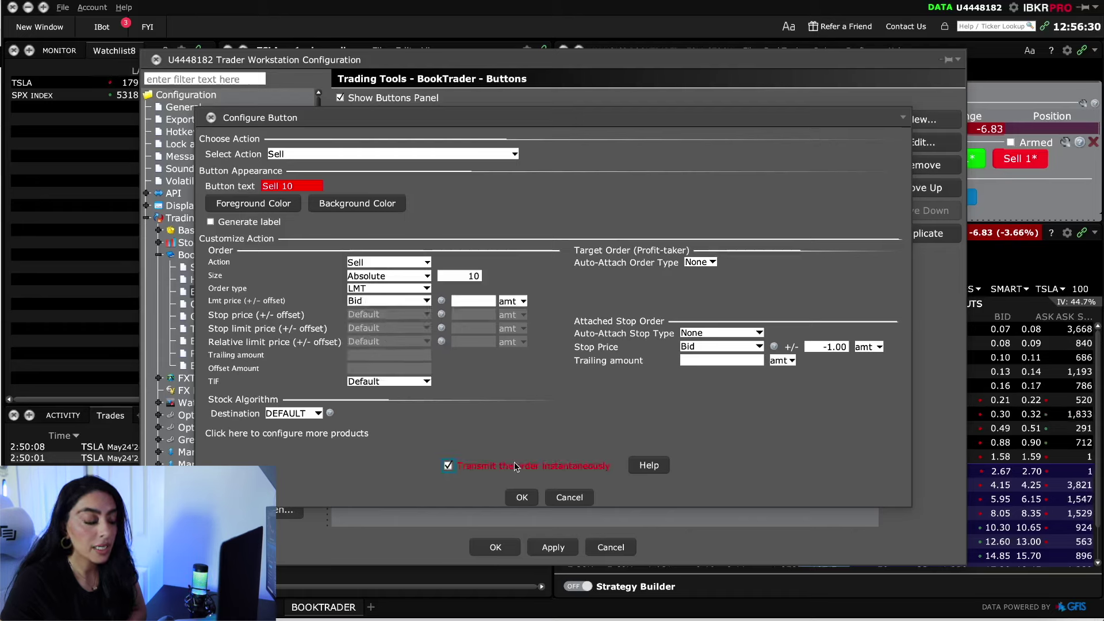
pyautogui.click(532, 499)
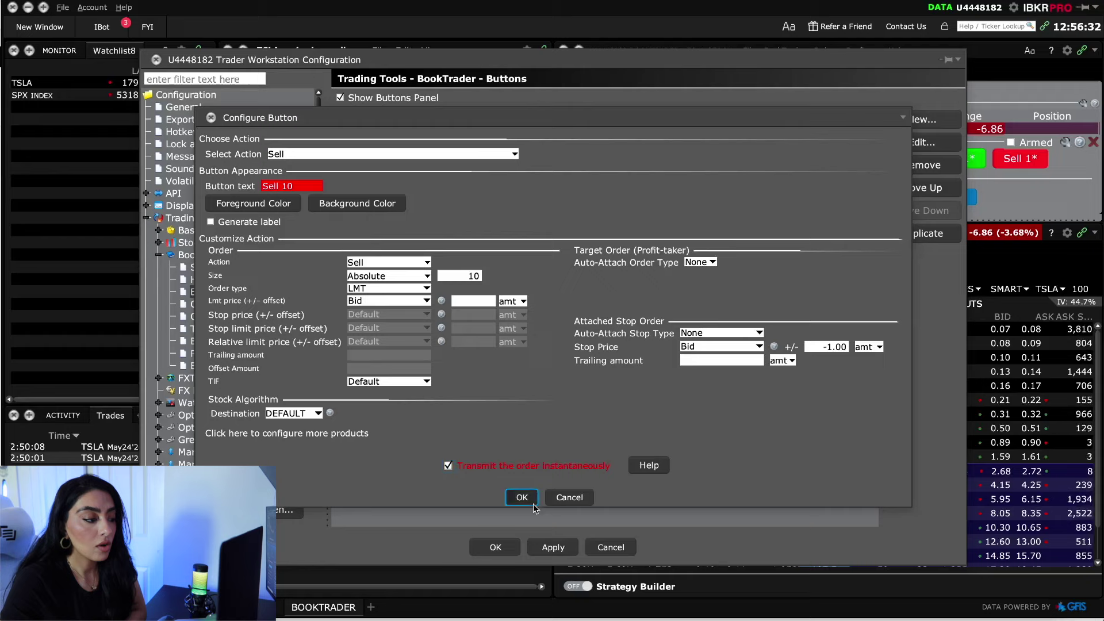
pyautogui.click(562, 555)
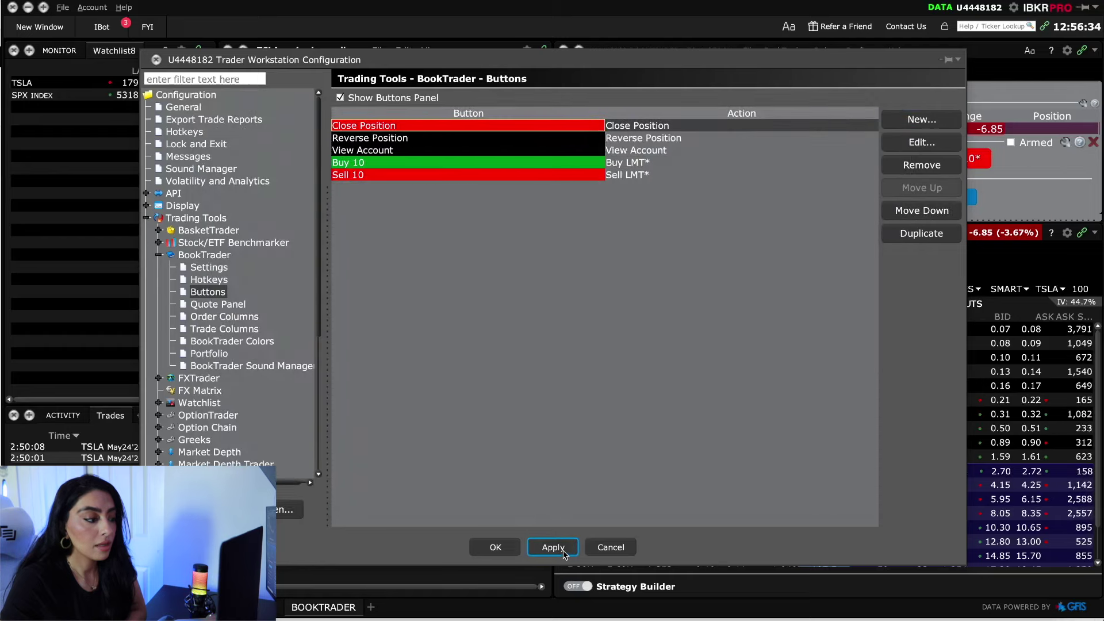
pyautogui.click(491, 548)
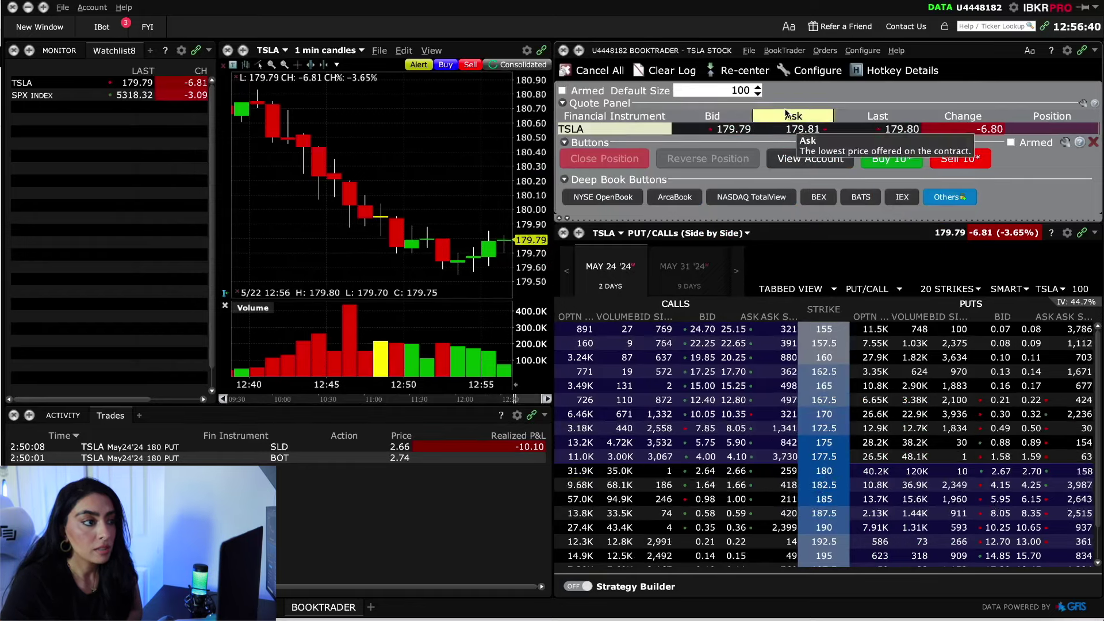
# Load the TSLA May 24 180 put, 175 call, 170 put and again the 180 put from the option chain into BookTrader.
pyautogui.click(843, 477)
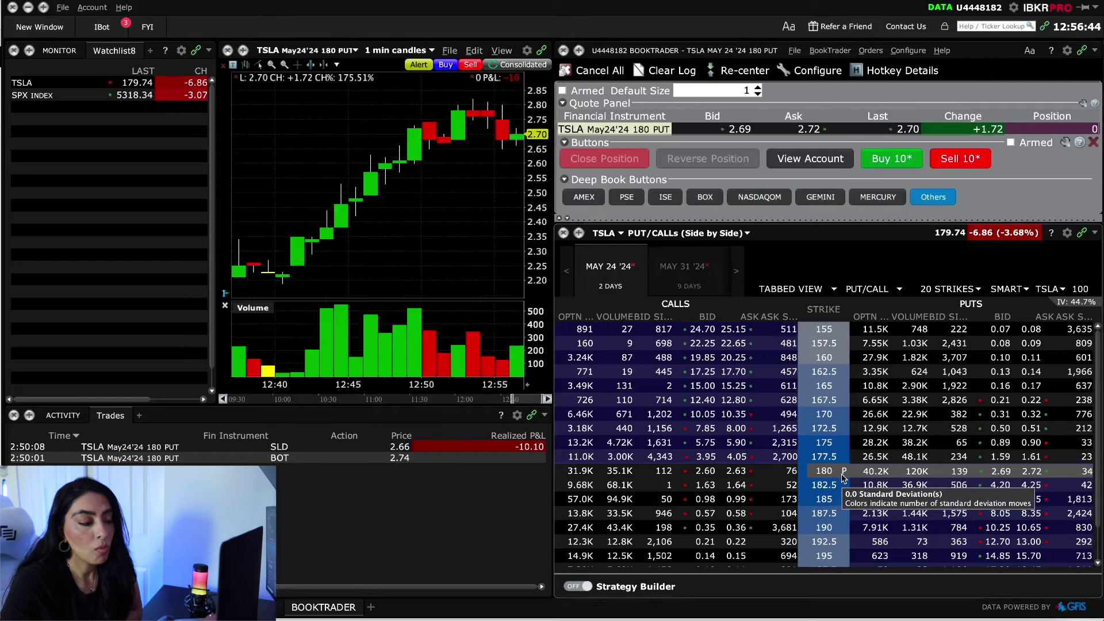
pyautogui.click(805, 442)
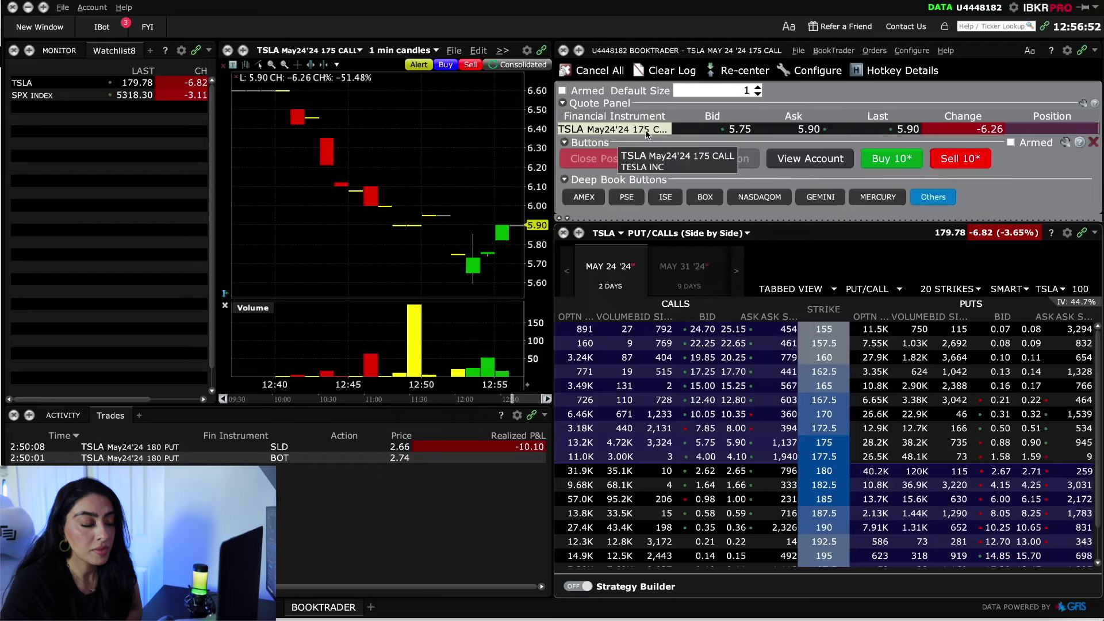
pyautogui.click(841, 415)
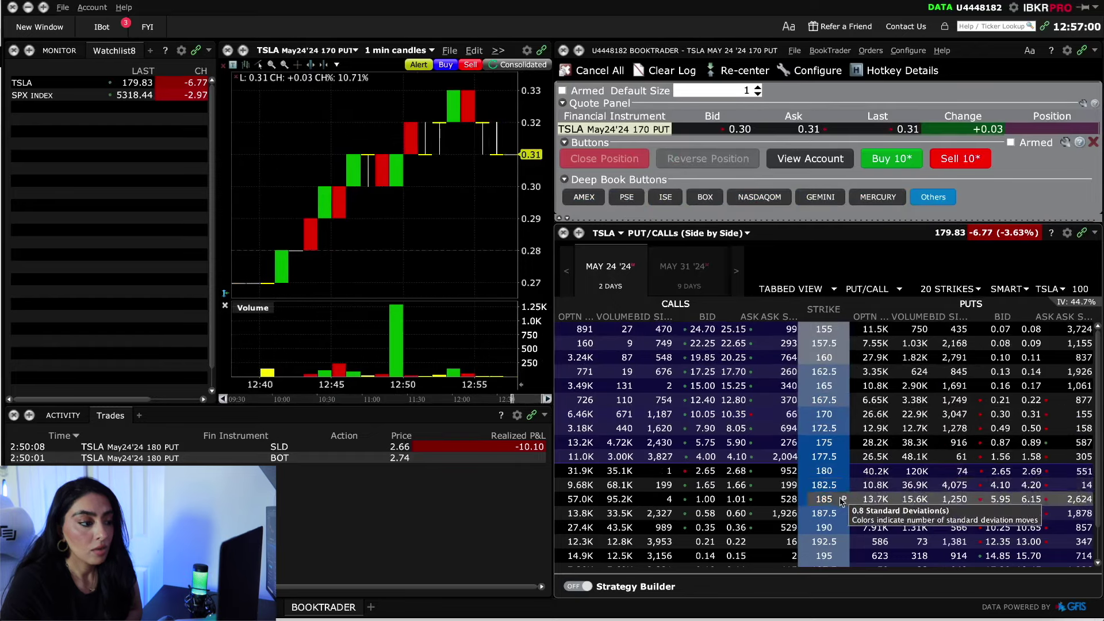
pyautogui.click(841, 472)
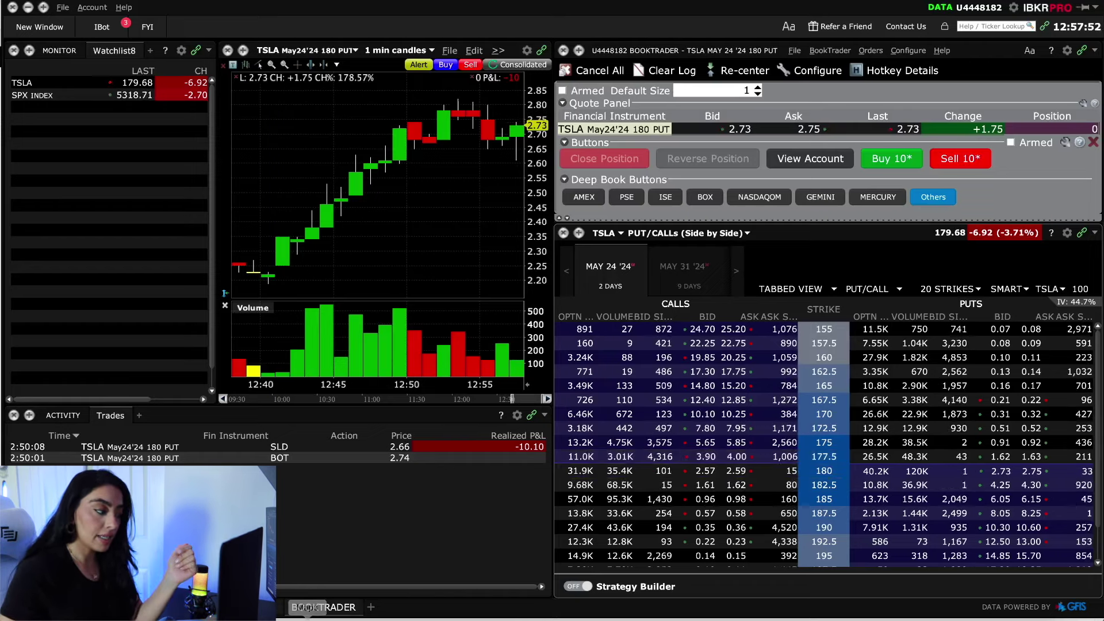
# Switch from the BookTrader layout back to the OptionTrader layout.
pyautogui.click(261, 607)
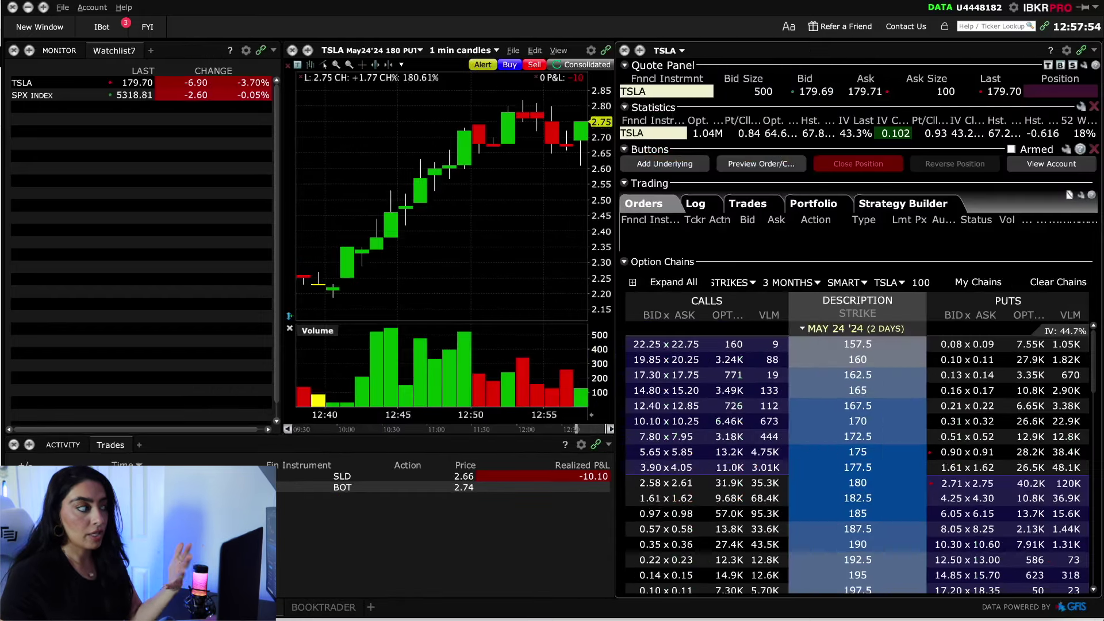